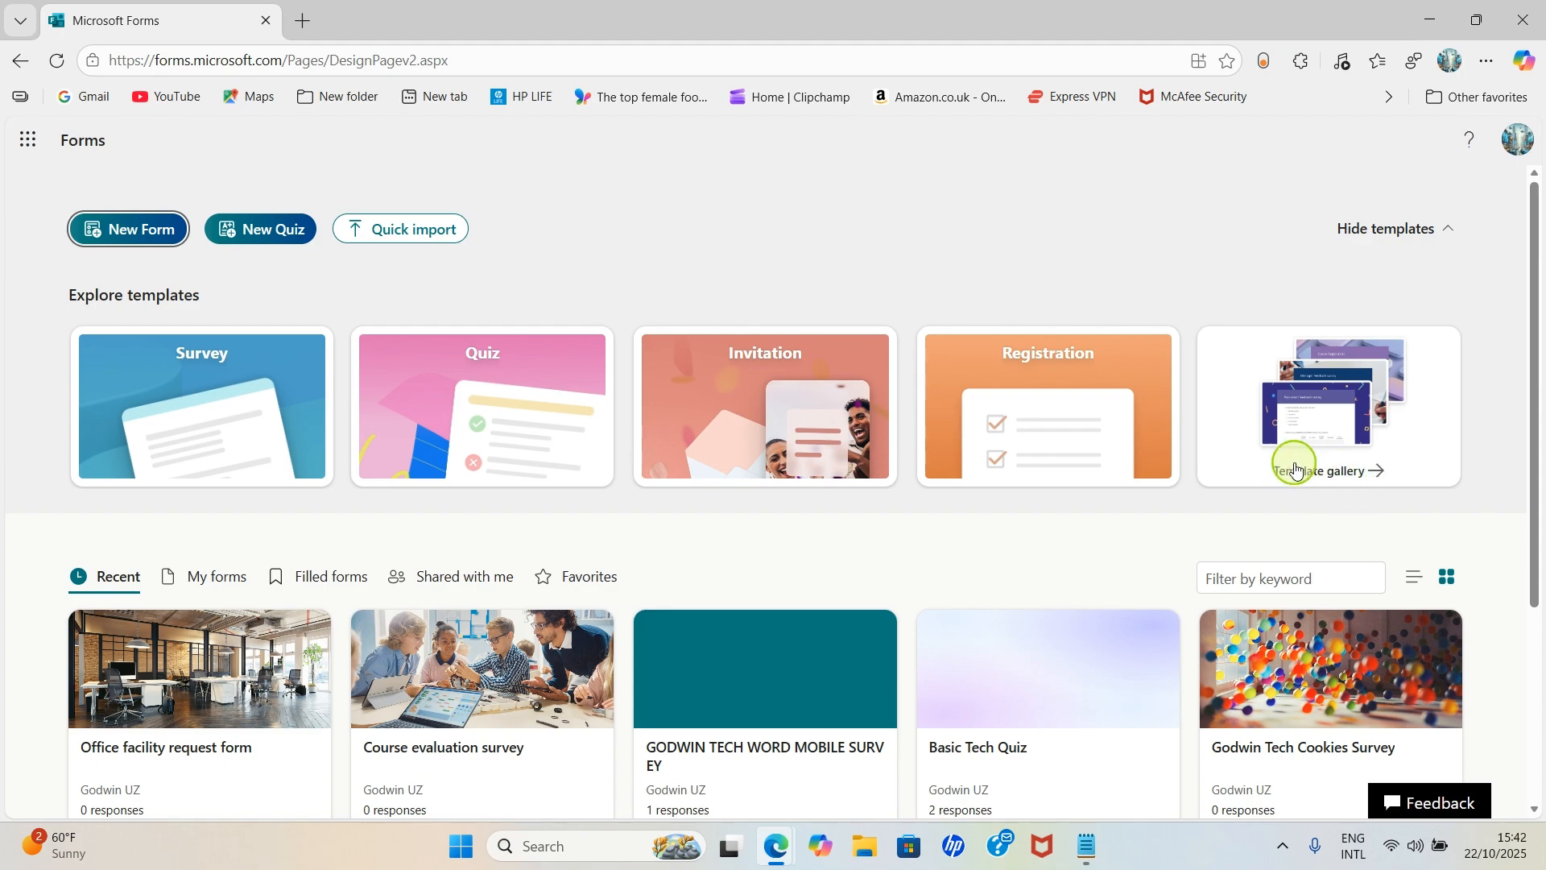
- Browse the trending and premium templates in the template gallery and return to the Forms home page
click(1340, 471)
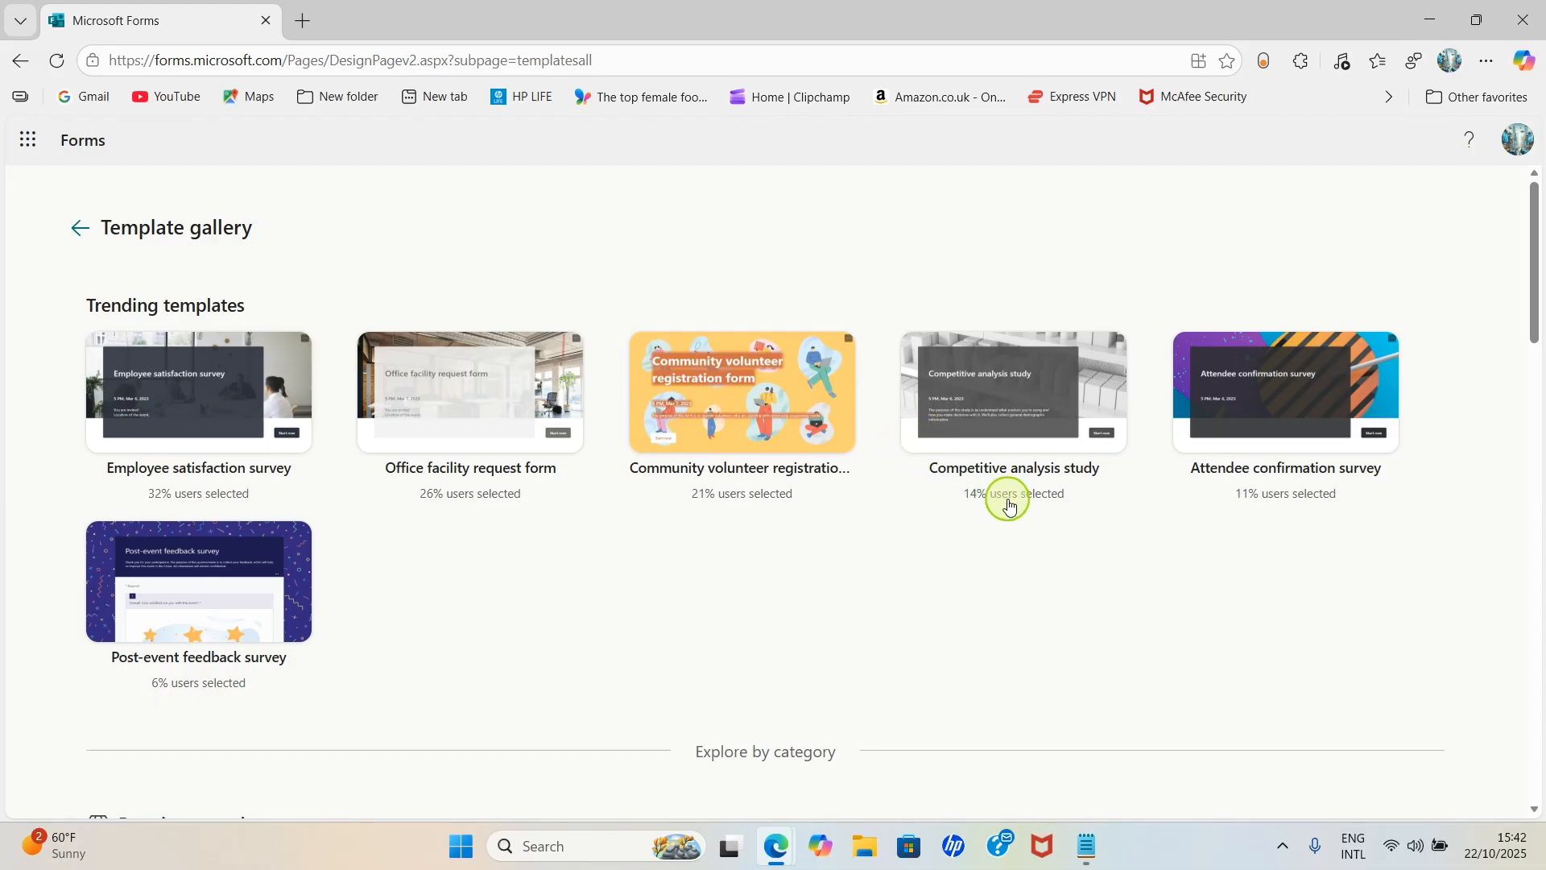
scroll(1041, 525, down, 3)
scroll(1043, 531, down, 7)
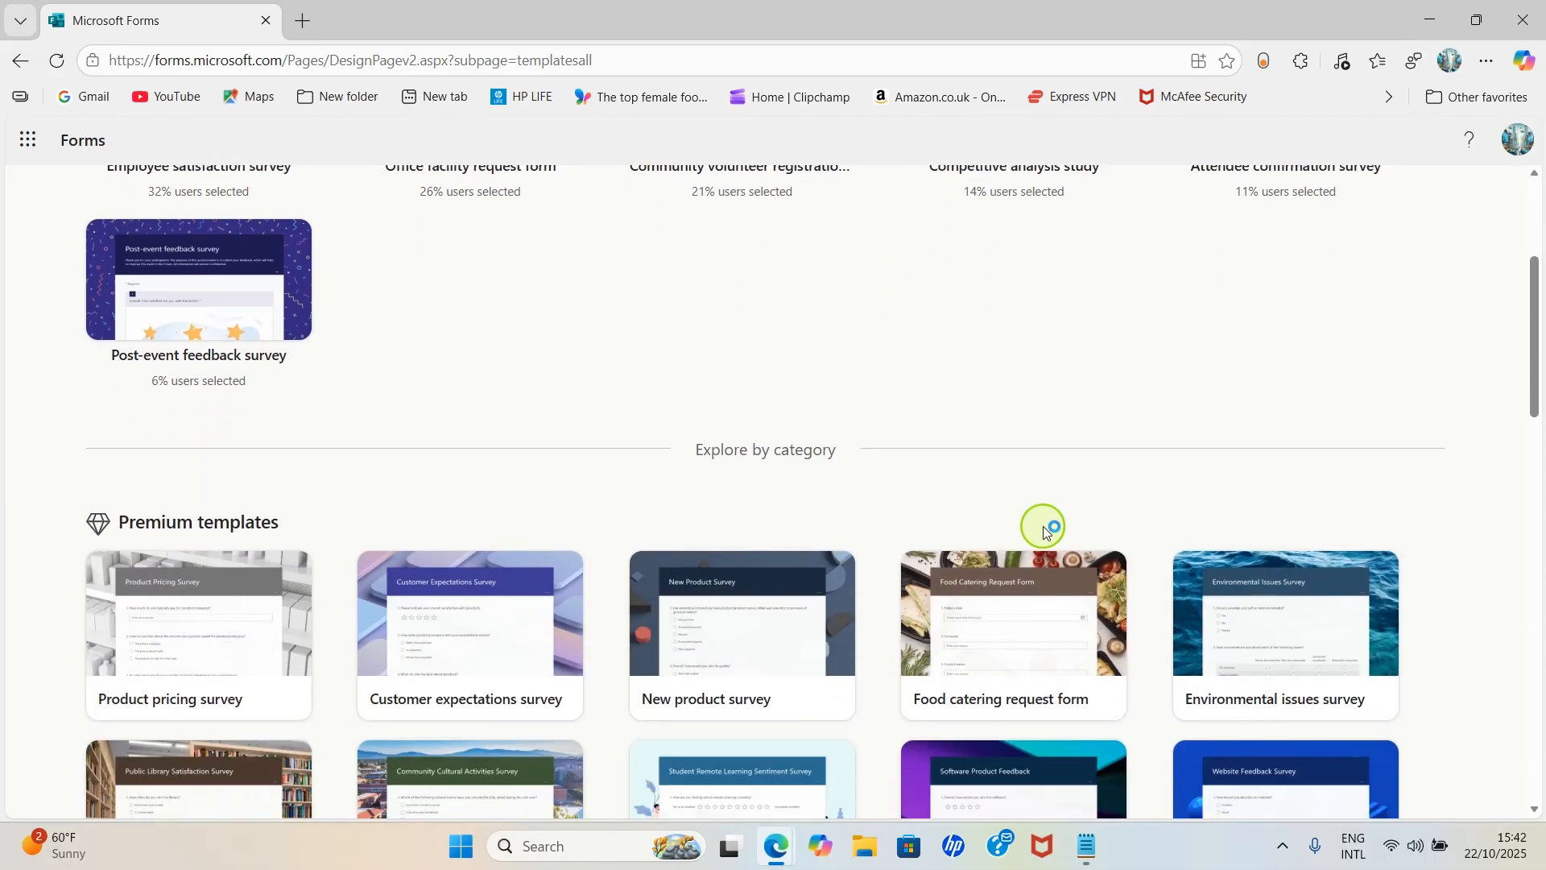
scroll(1043, 531, up, 4)
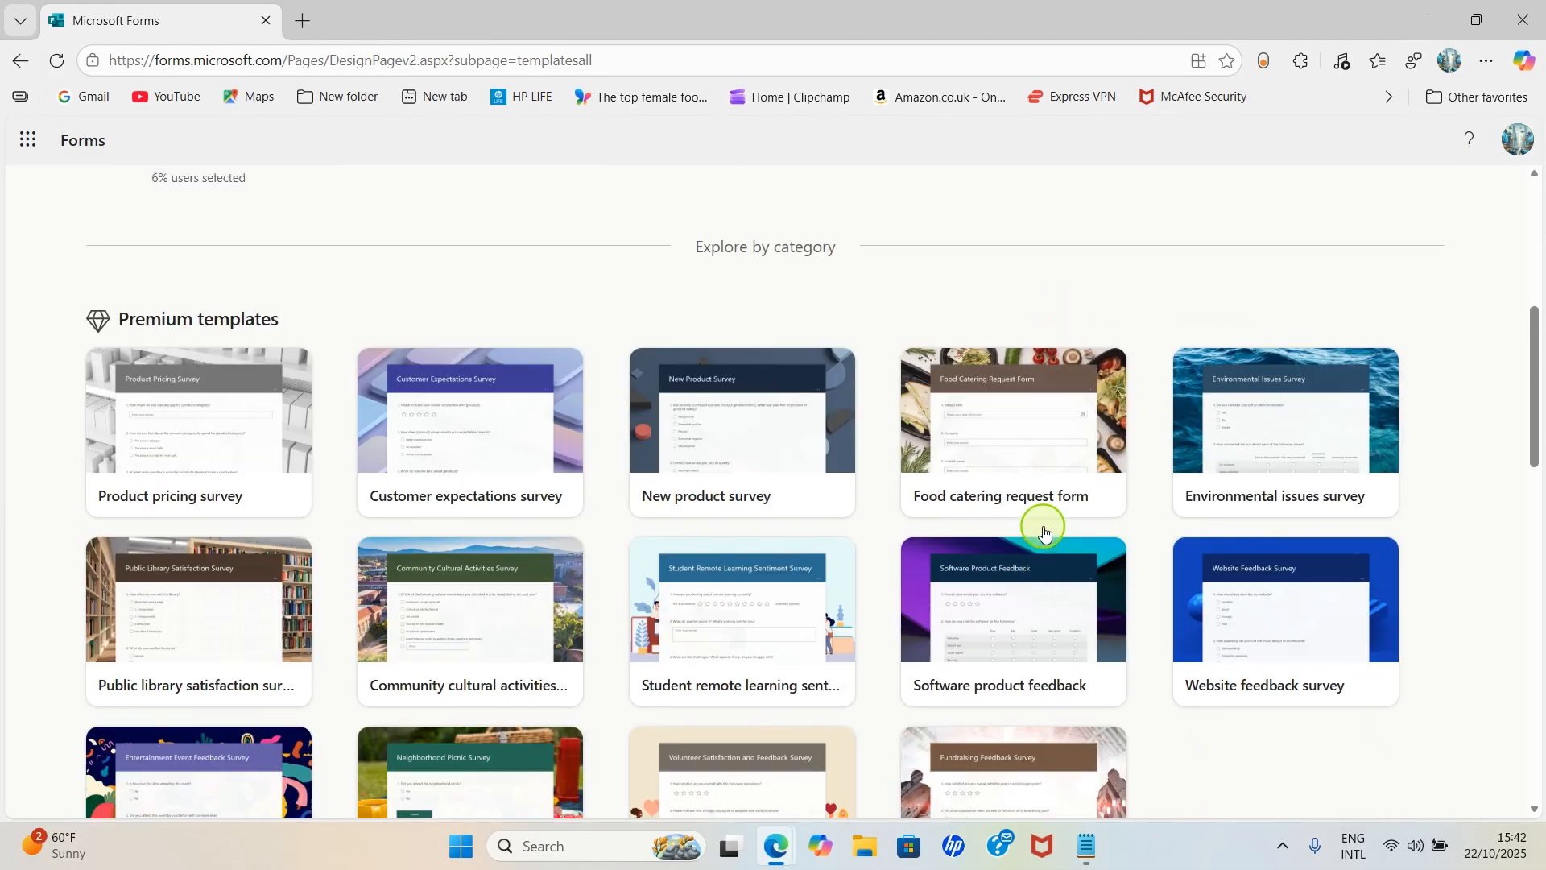
scroll(1040, 525, up, 6)
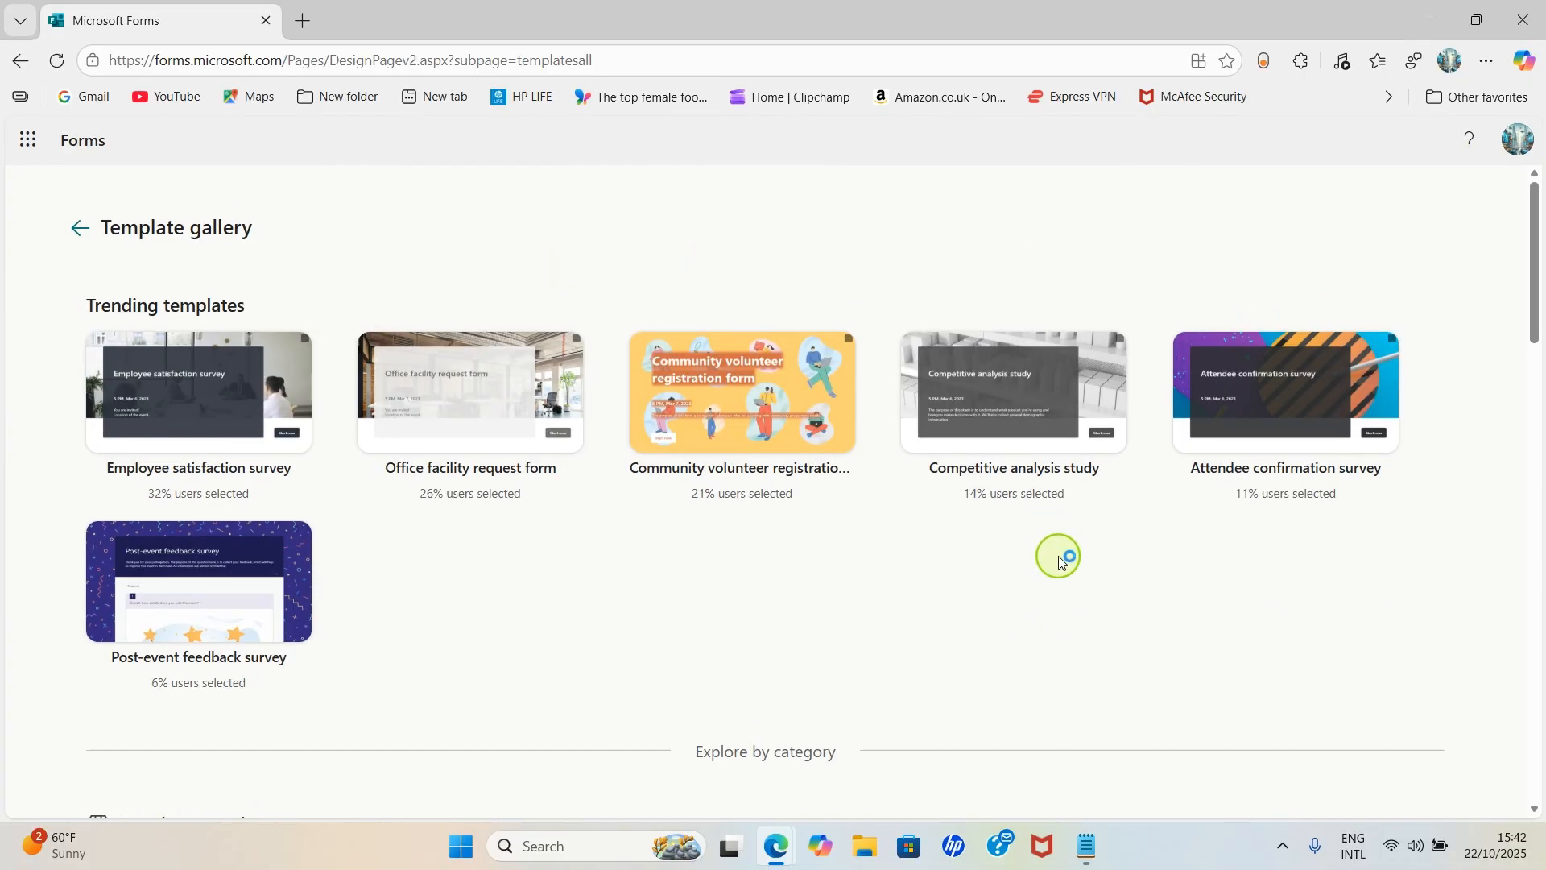
click(76, 232)
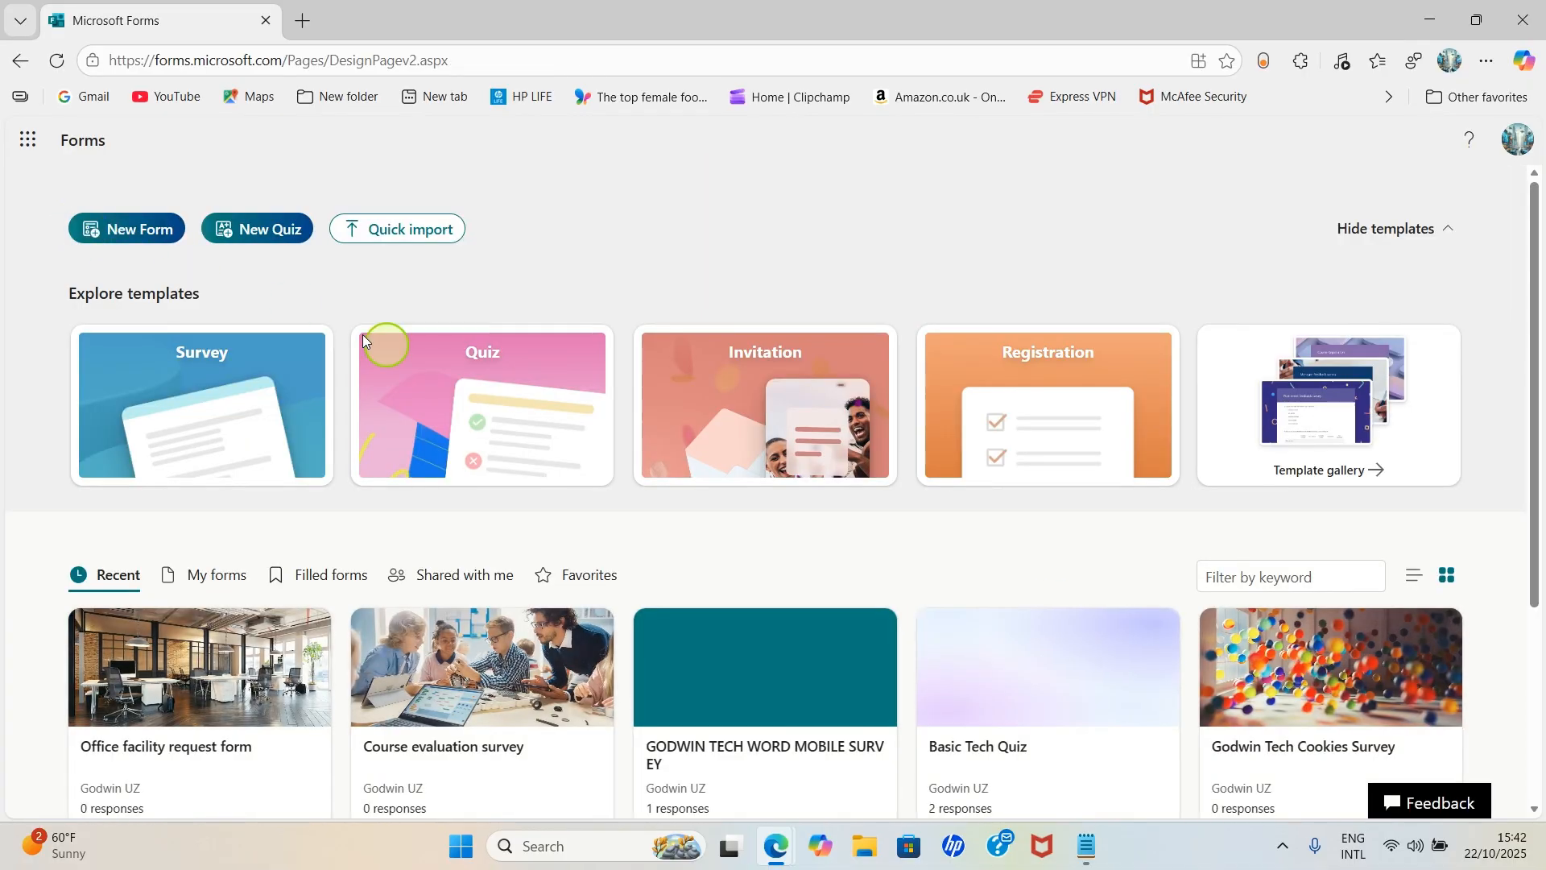
- Create a new form from the Registration templates using Office facility request form, and review its questions
click(1033, 394)
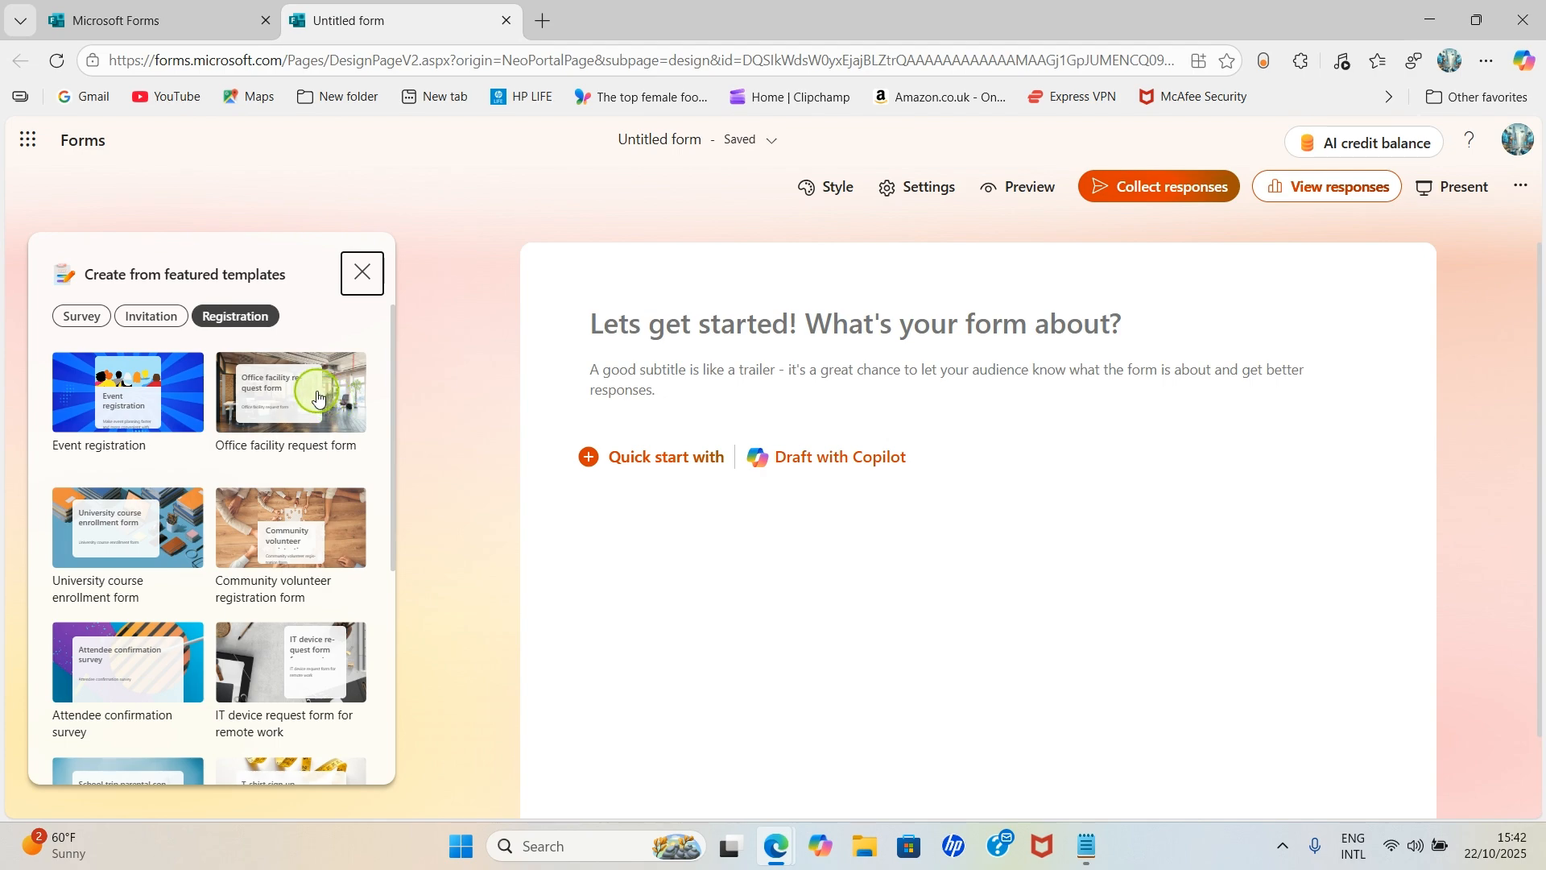
scroll(322, 685, down, 3)
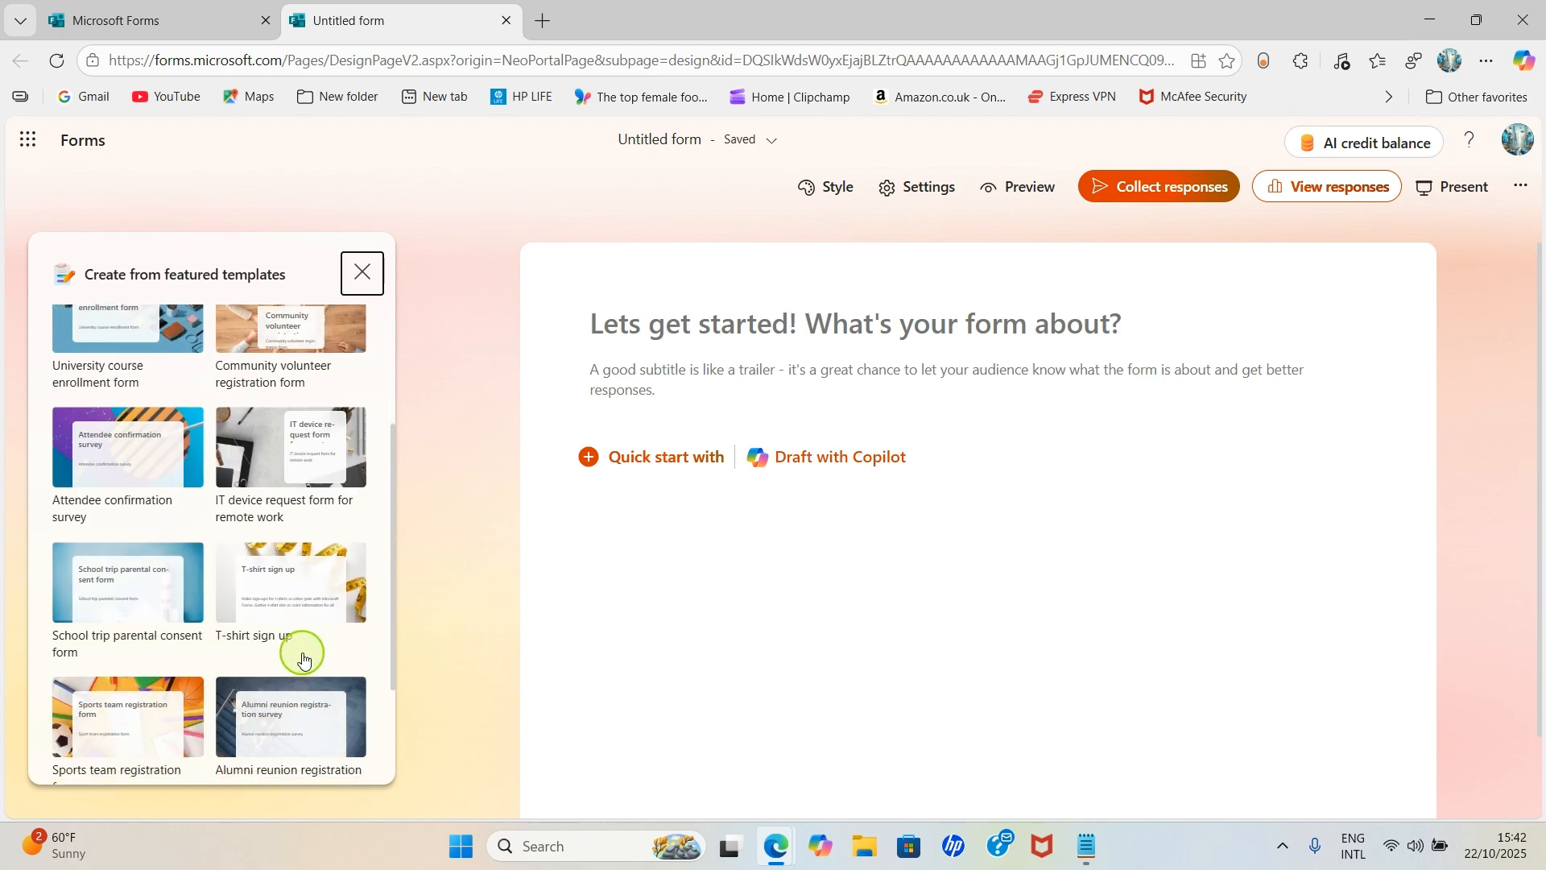
scroll(306, 664, down, 2)
scroll(306, 661, up, 5)
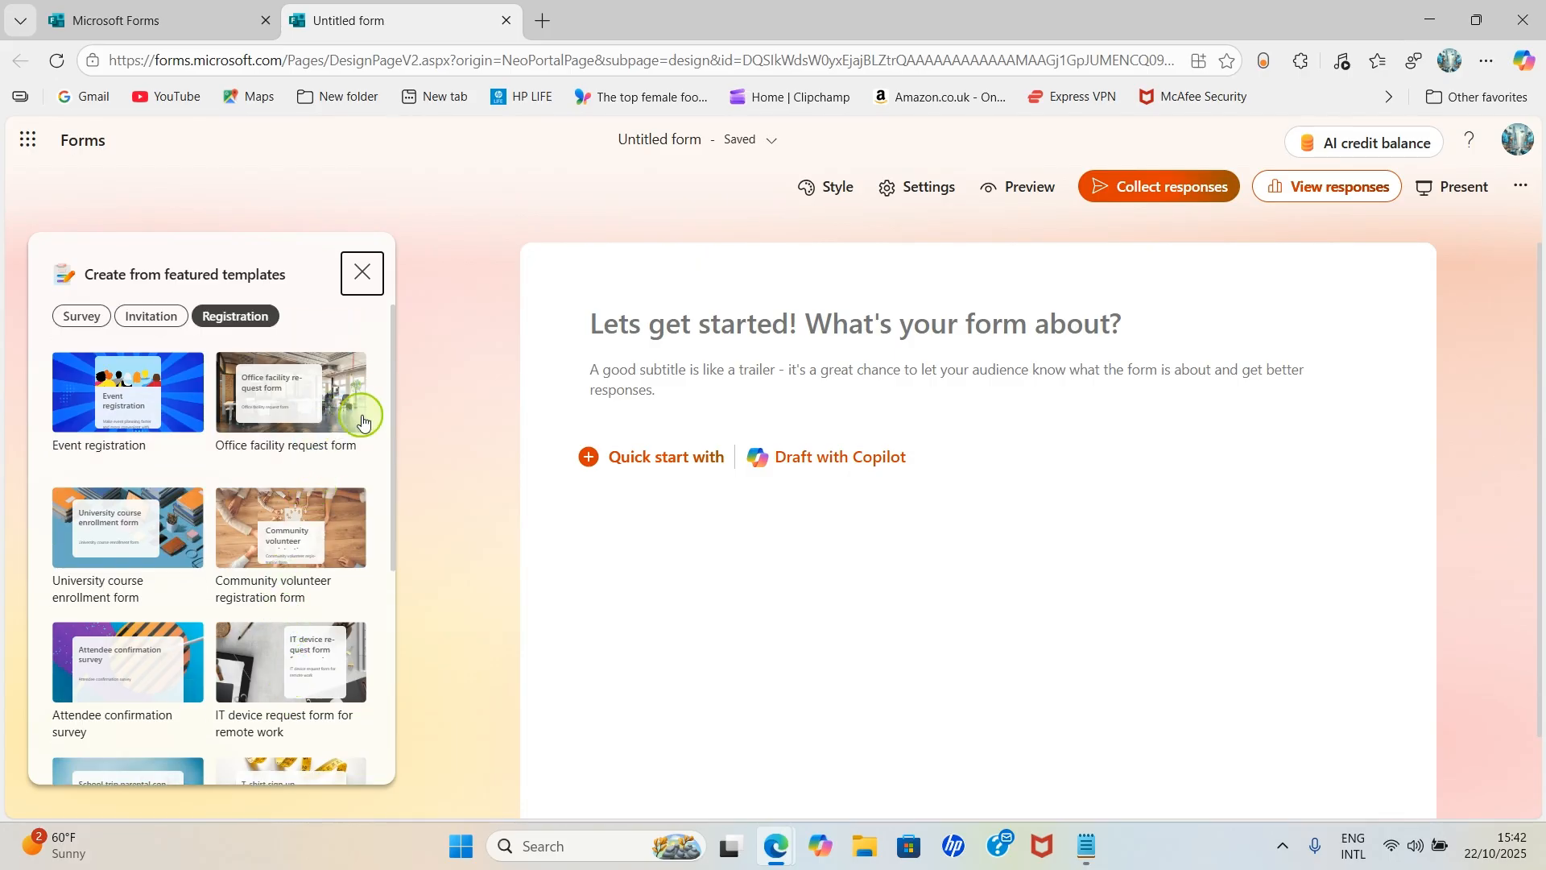
click(264, 399)
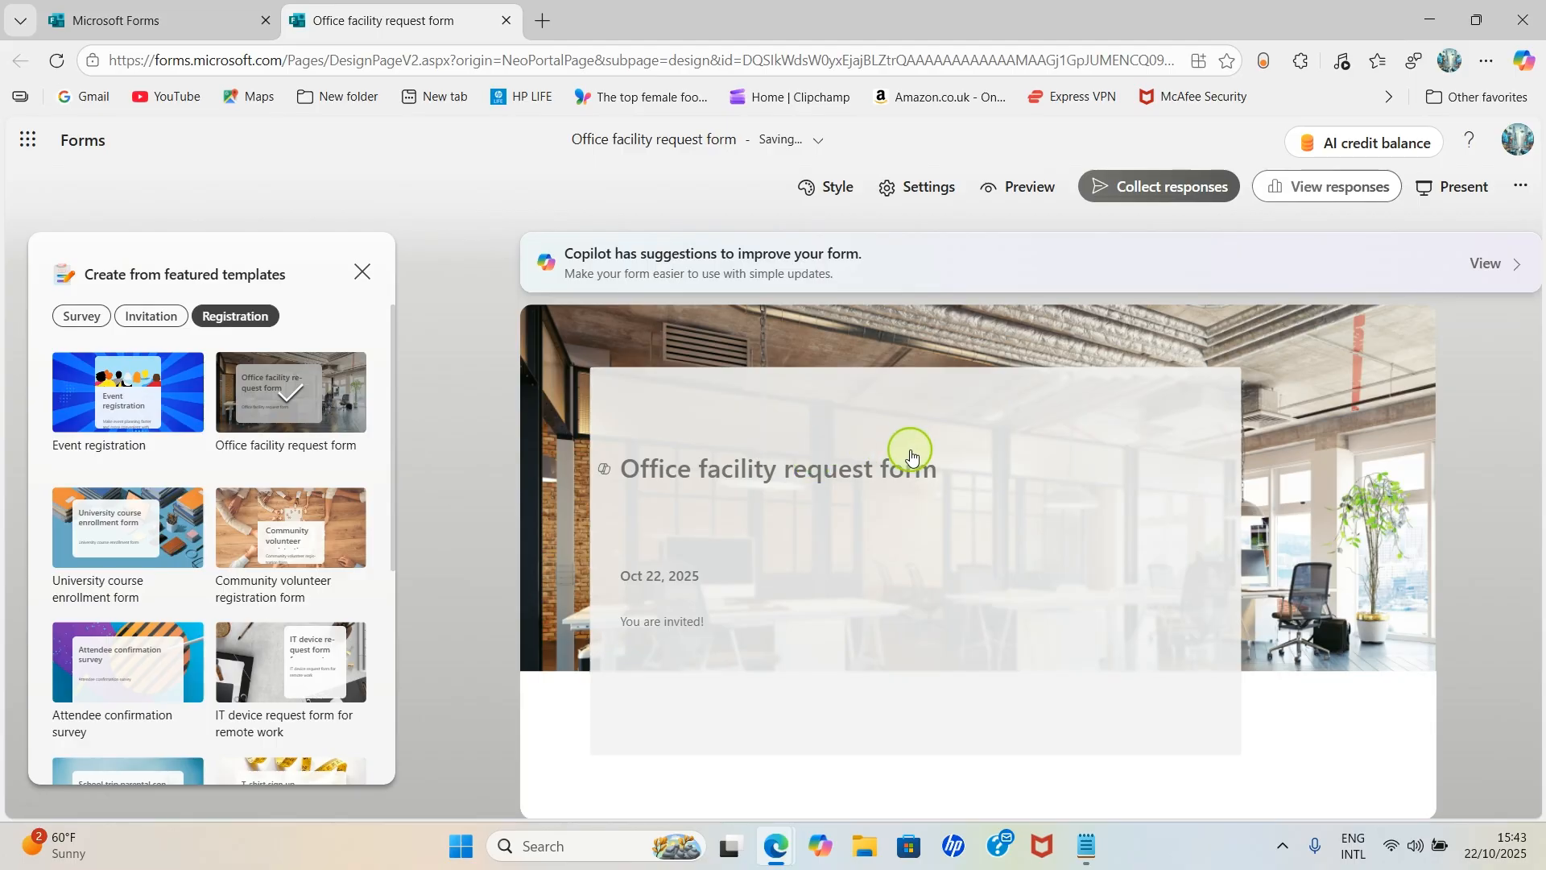
scroll(973, 494, down, 5)
scroll(973, 497, down, 10)
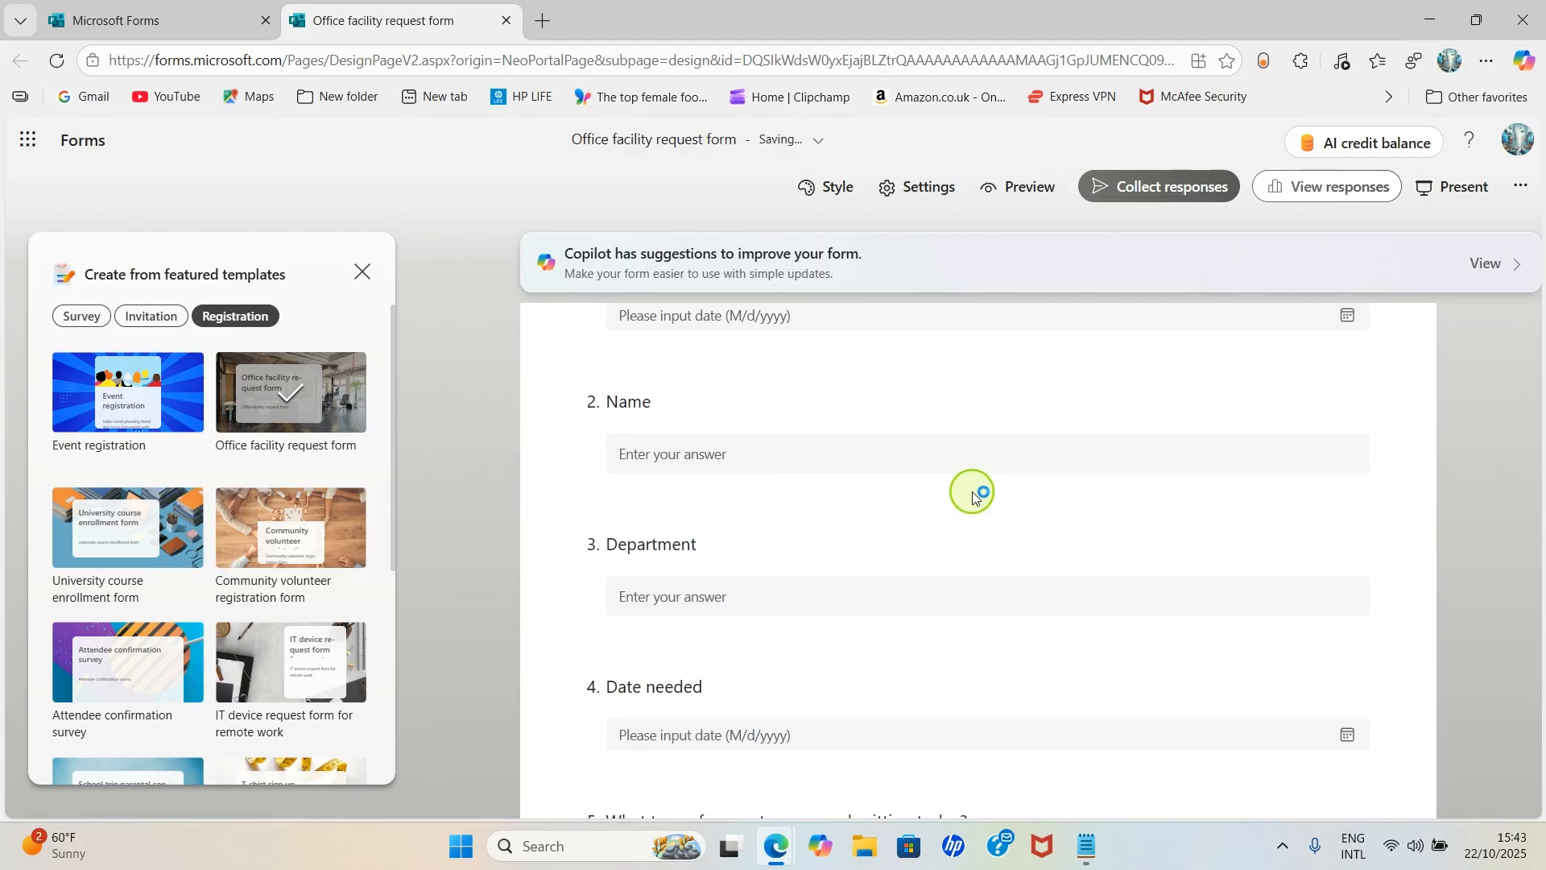
scroll(973, 494, up, 15)
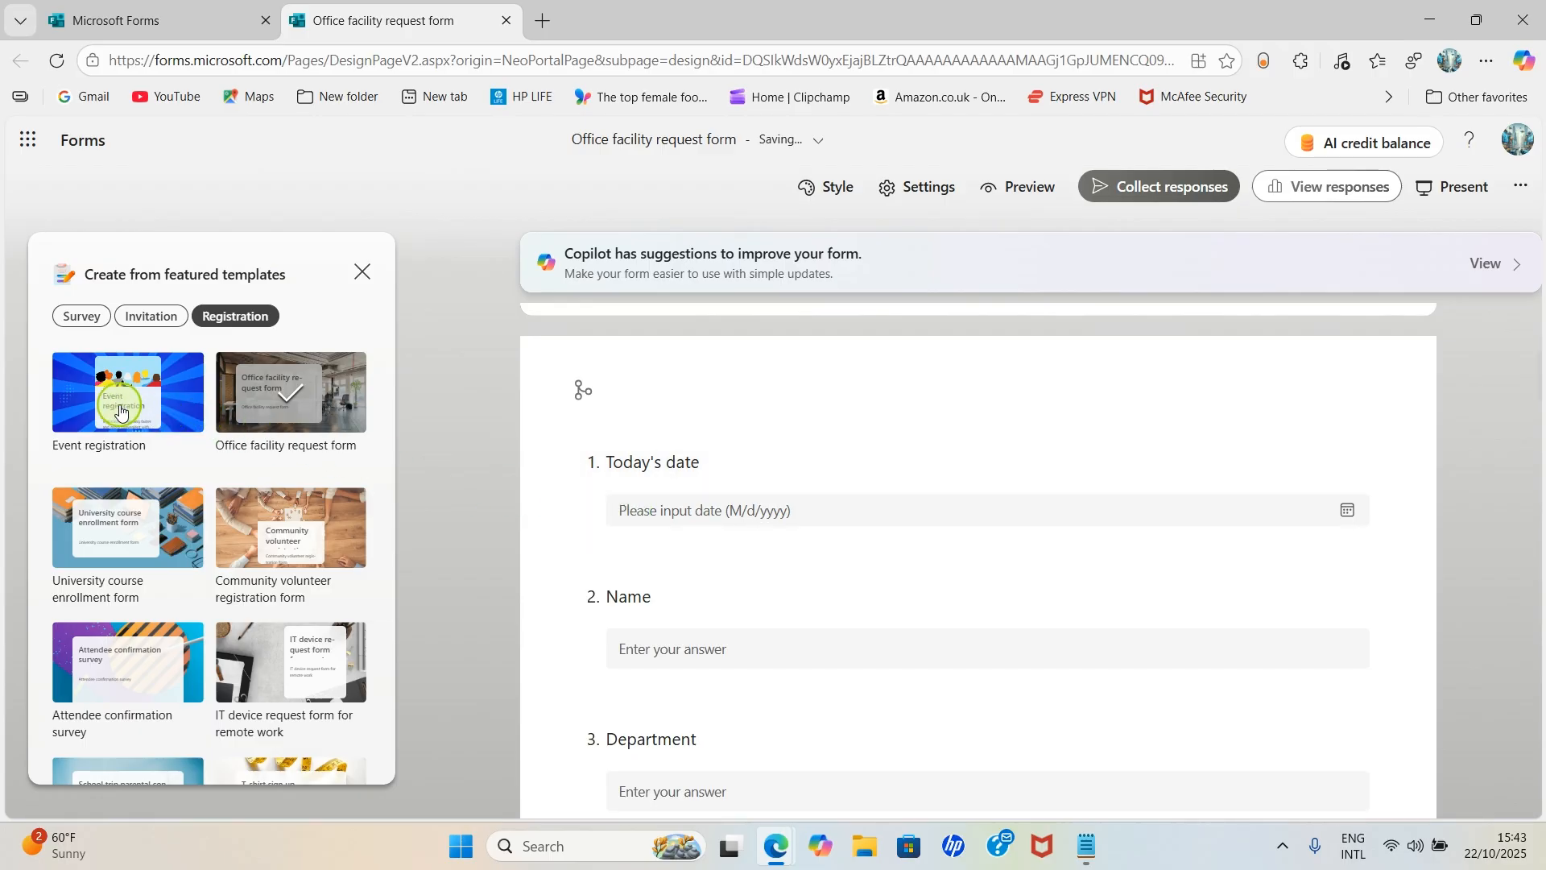
- Try the Event registration template on the form and reapply the Office facility request form template
click(146, 417)
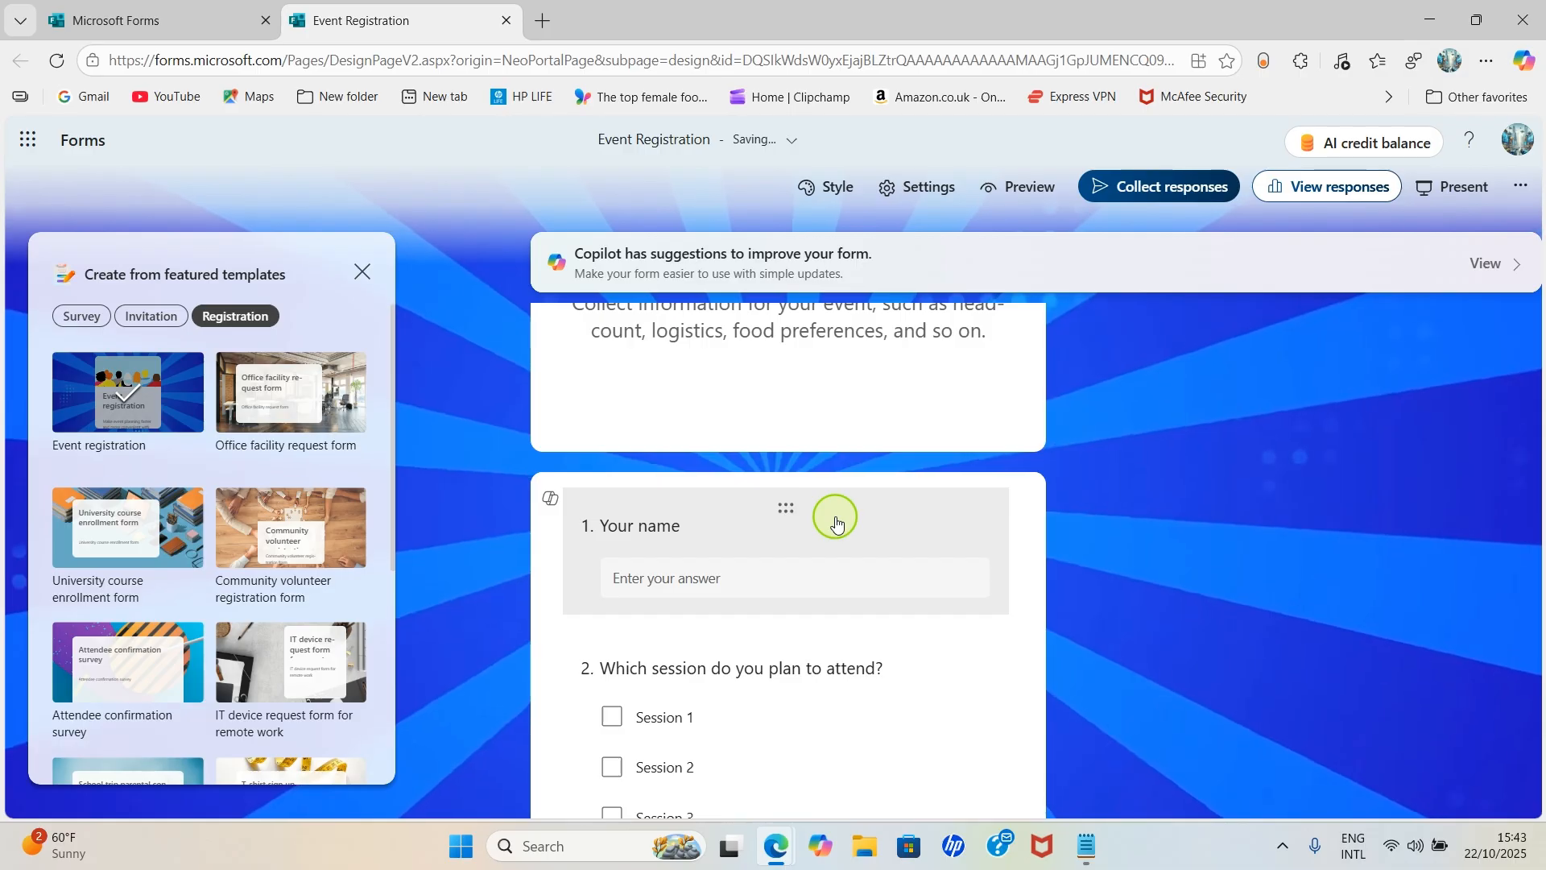
click(296, 405)
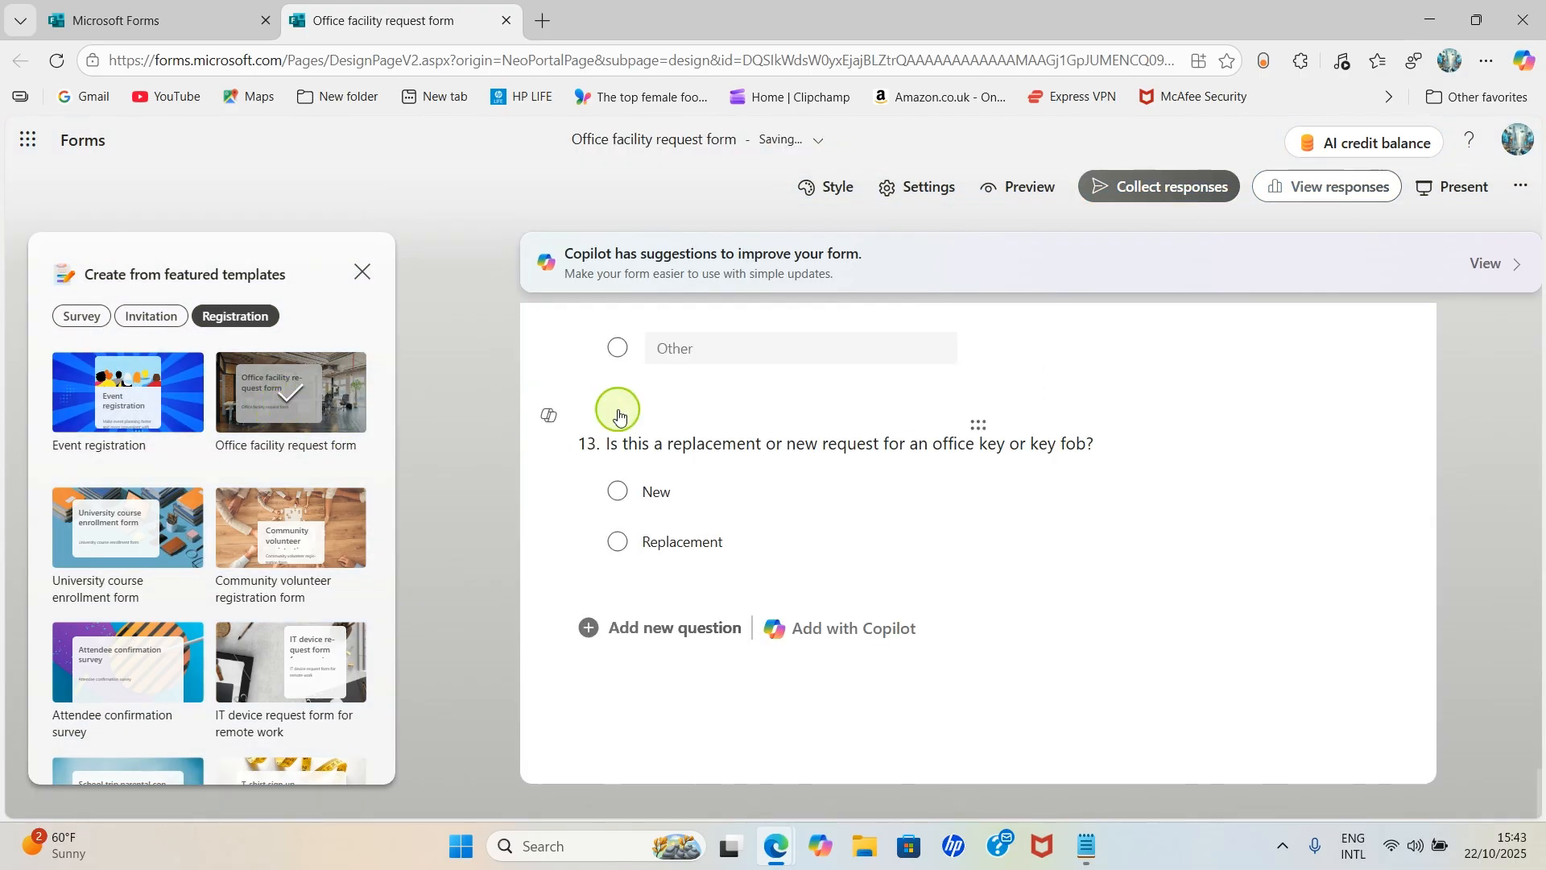
scroll(880, 435, up, 10)
scroll(884, 440, up, 15)
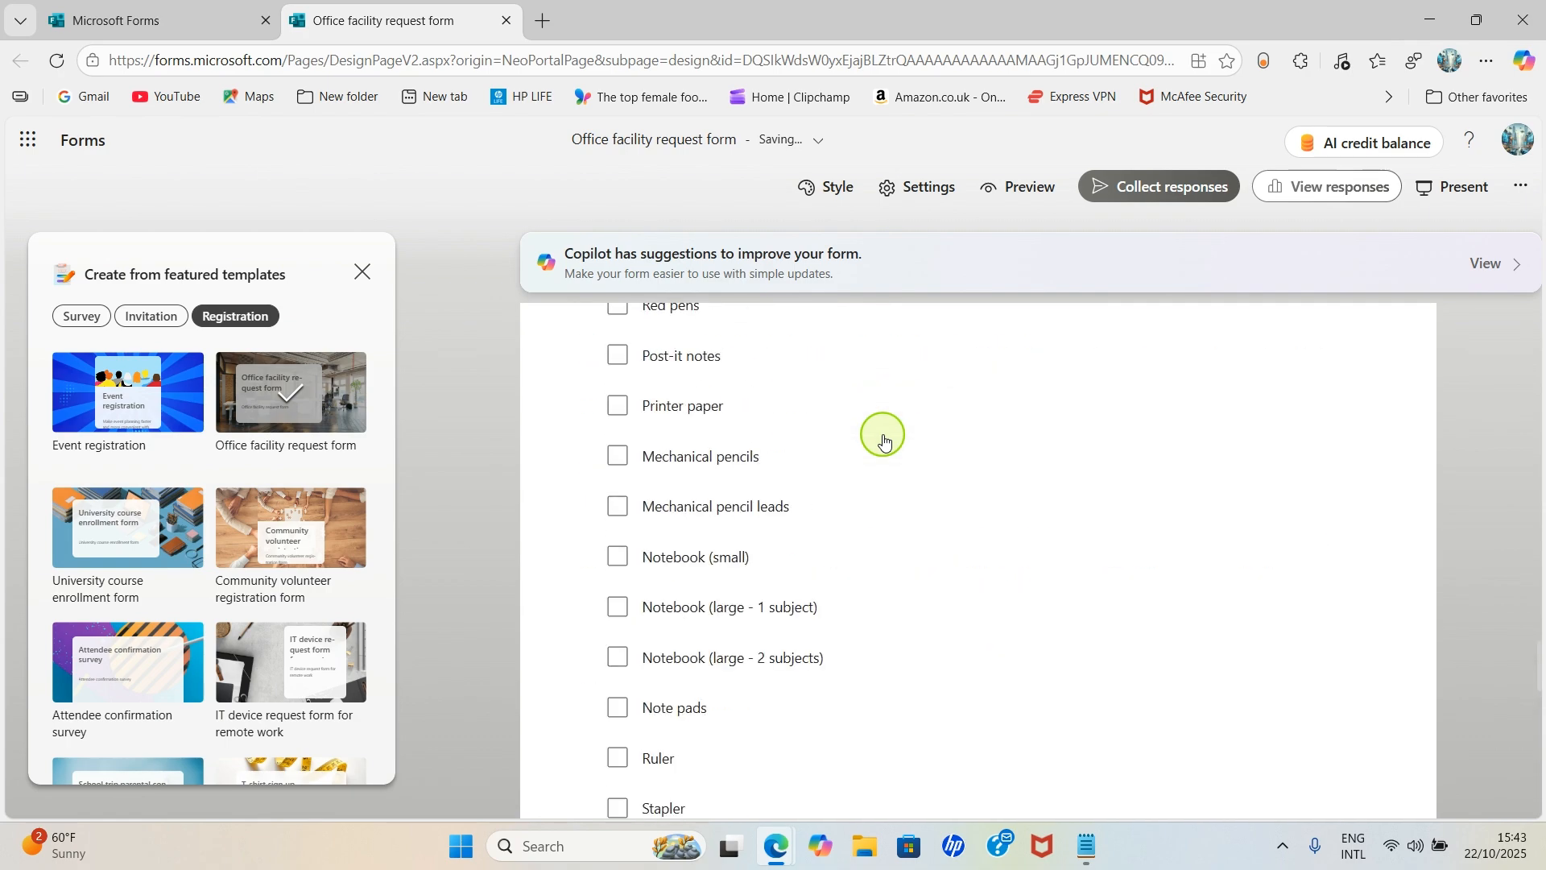
scroll(883, 440, up, 8)
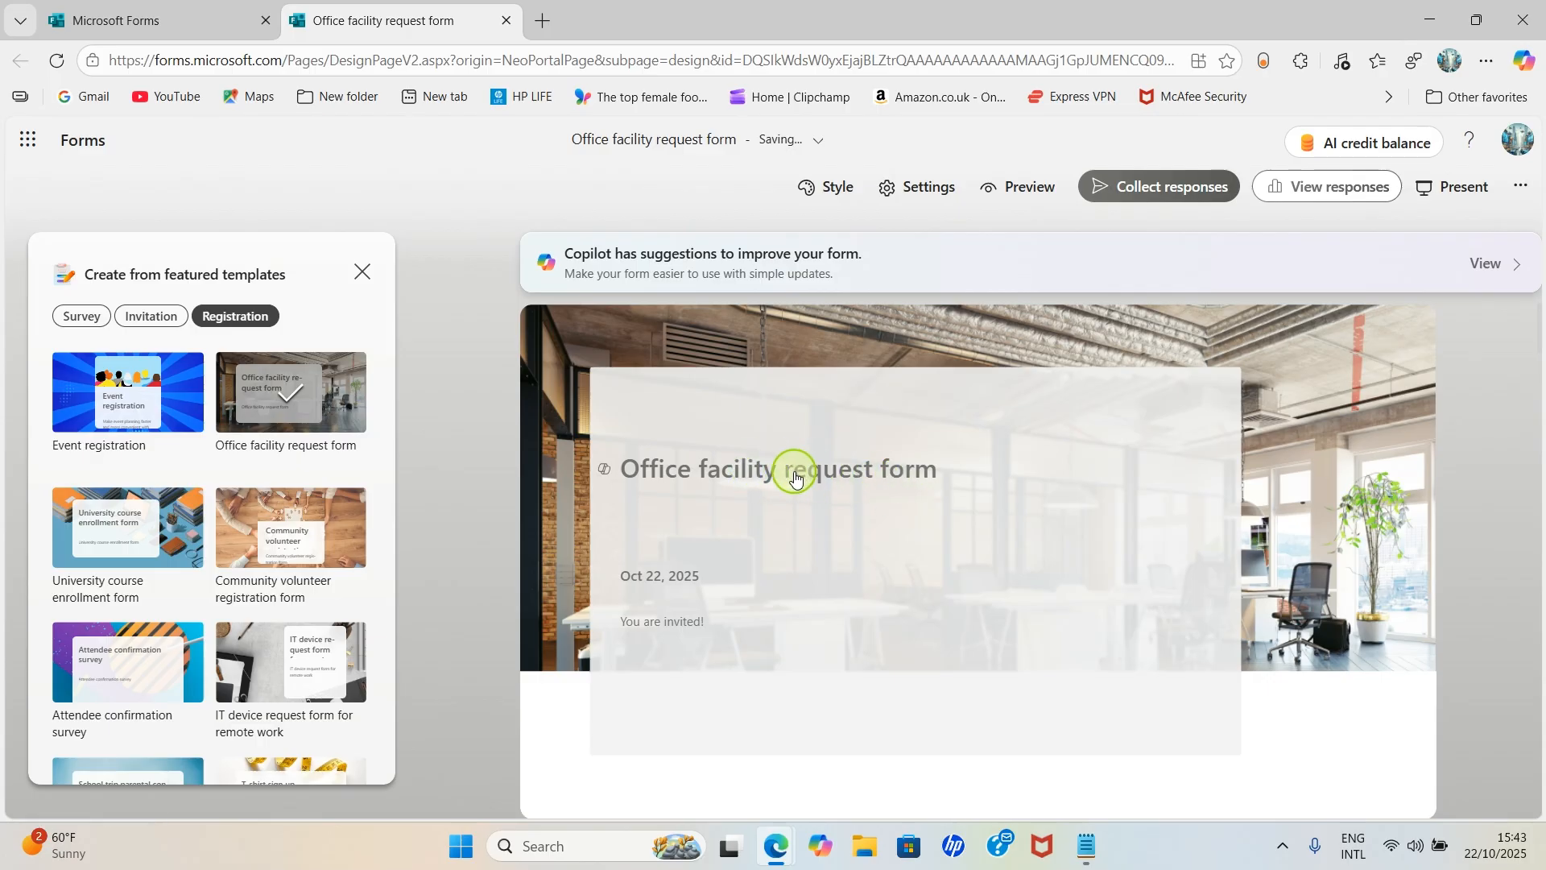
- Replace the form's title with "Godwin Tech Academy Registration Form"
click(846, 468)
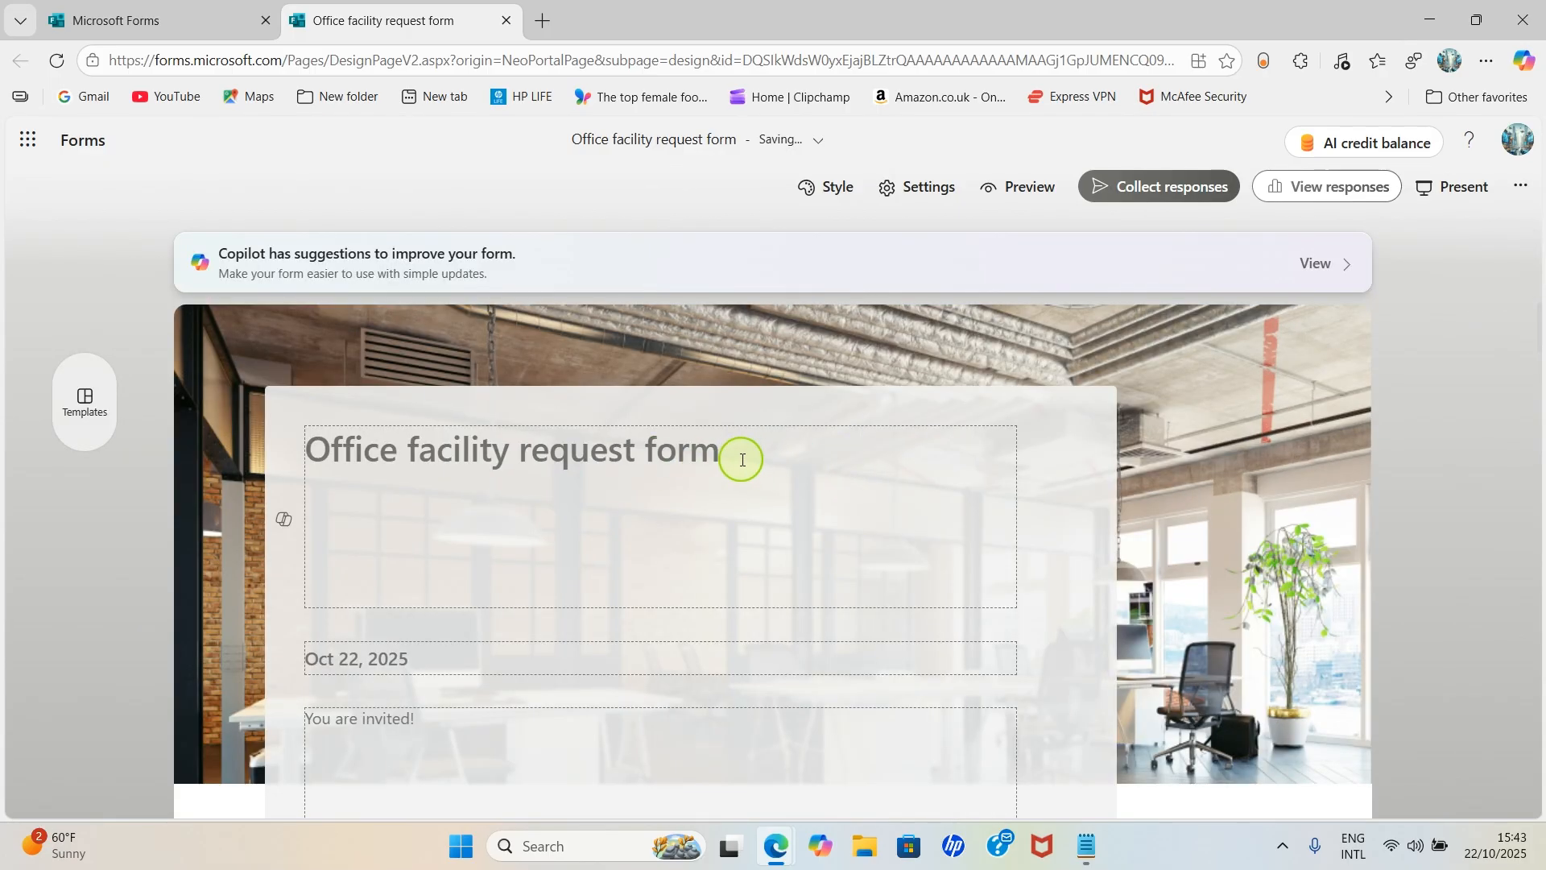
key(BackSpace)
key(BackSpace)
key(BackSpace)
key(BackSpace)
key(BackSpace)
key(BackSpace)
key(BackSpace)
key(BackSpace)
key(BackSpace)
key(BackSpace)
key(BackSpace)
key(BackSpace)
key(BackSpace)
key(BackSpace)
key(BackSpace)
key(BackSpace)
key(BackSpace)
key(BackSpace)
key(BackSpace)
key(BackSpace)
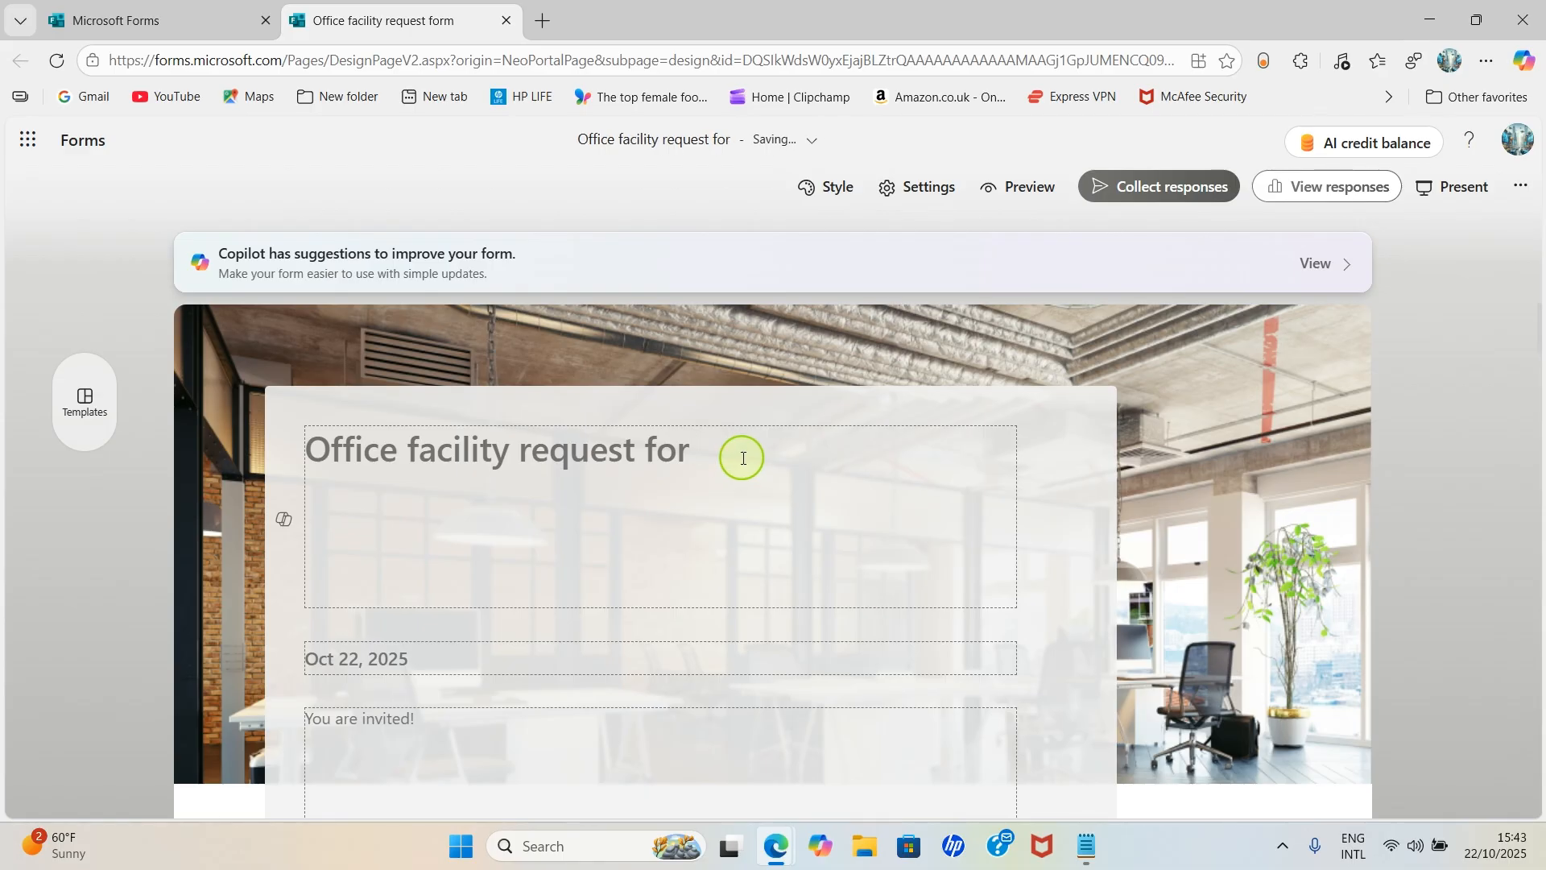
text(Godwin Tech Academy Registration Form)
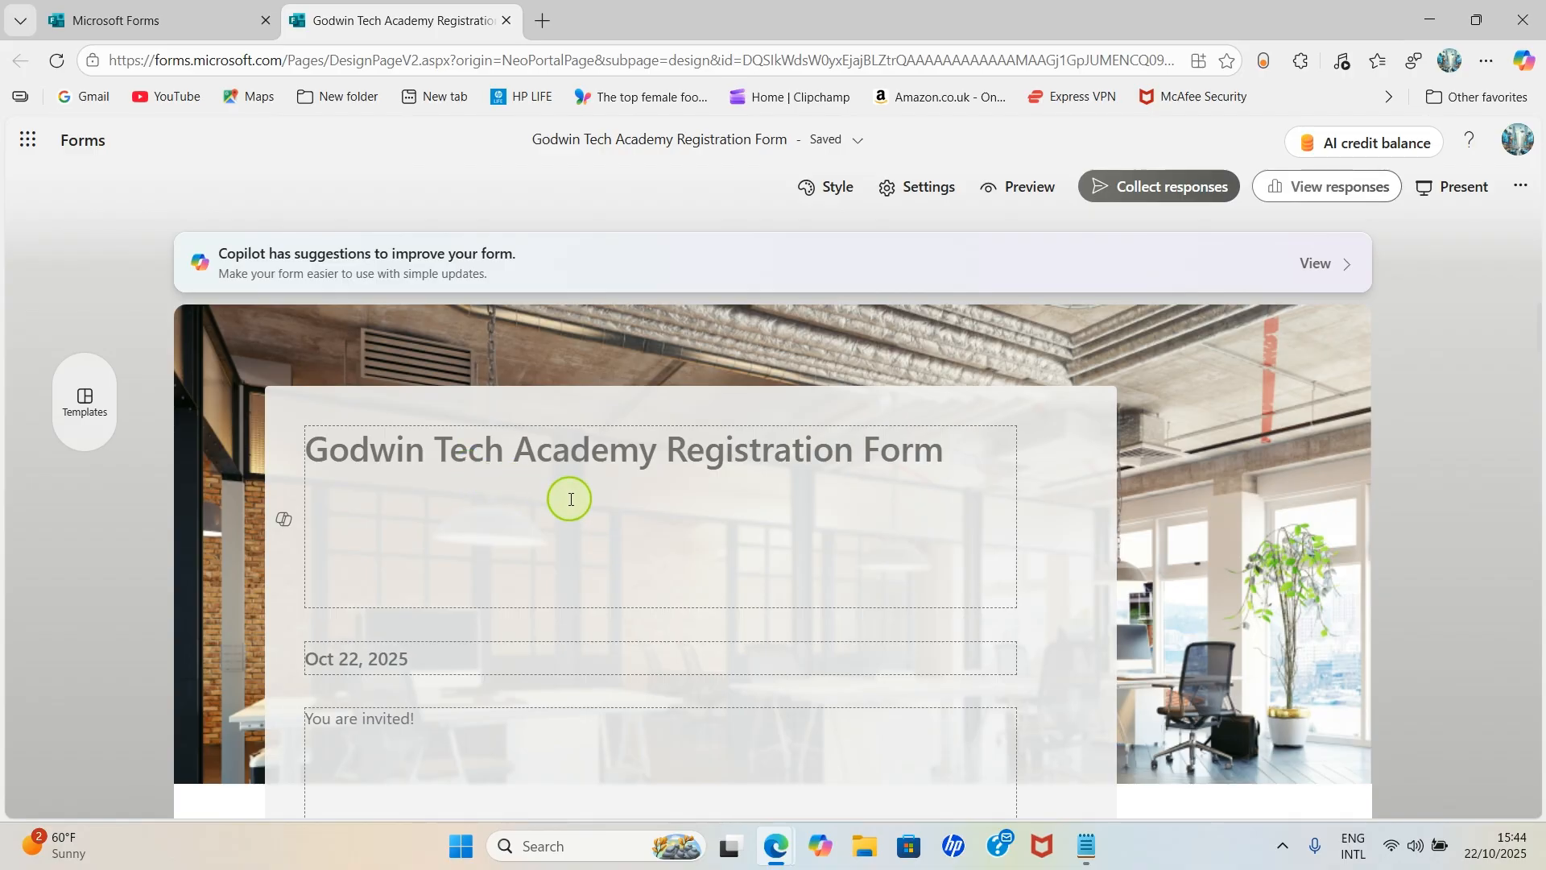
- Clear the date line and the "You are invited!" text from the form's header
scroll(824, 489, down, 3)
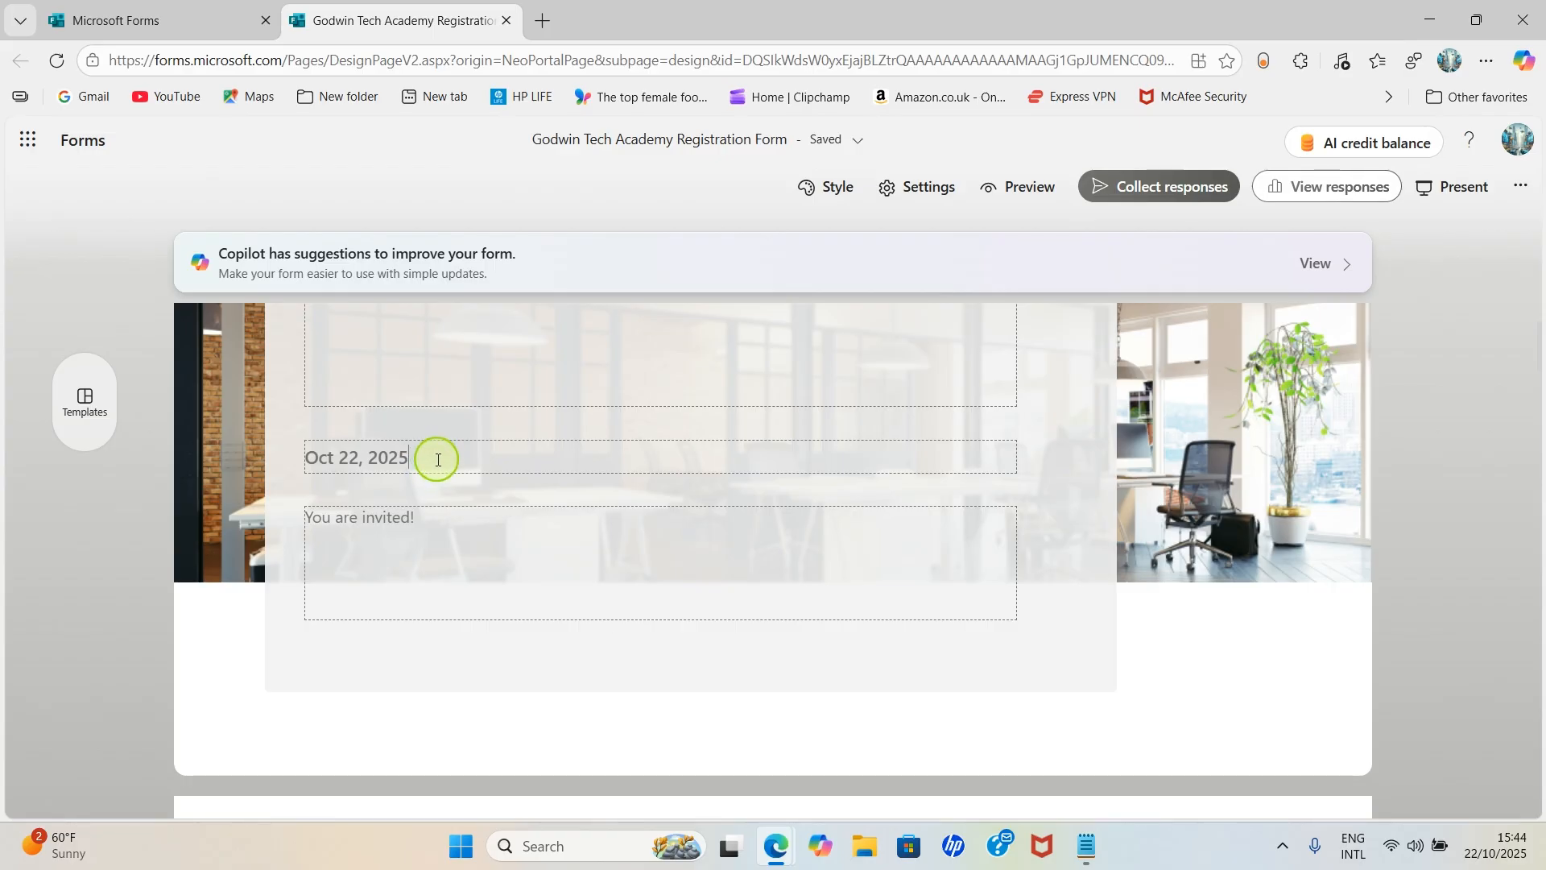
key(BackSpace)
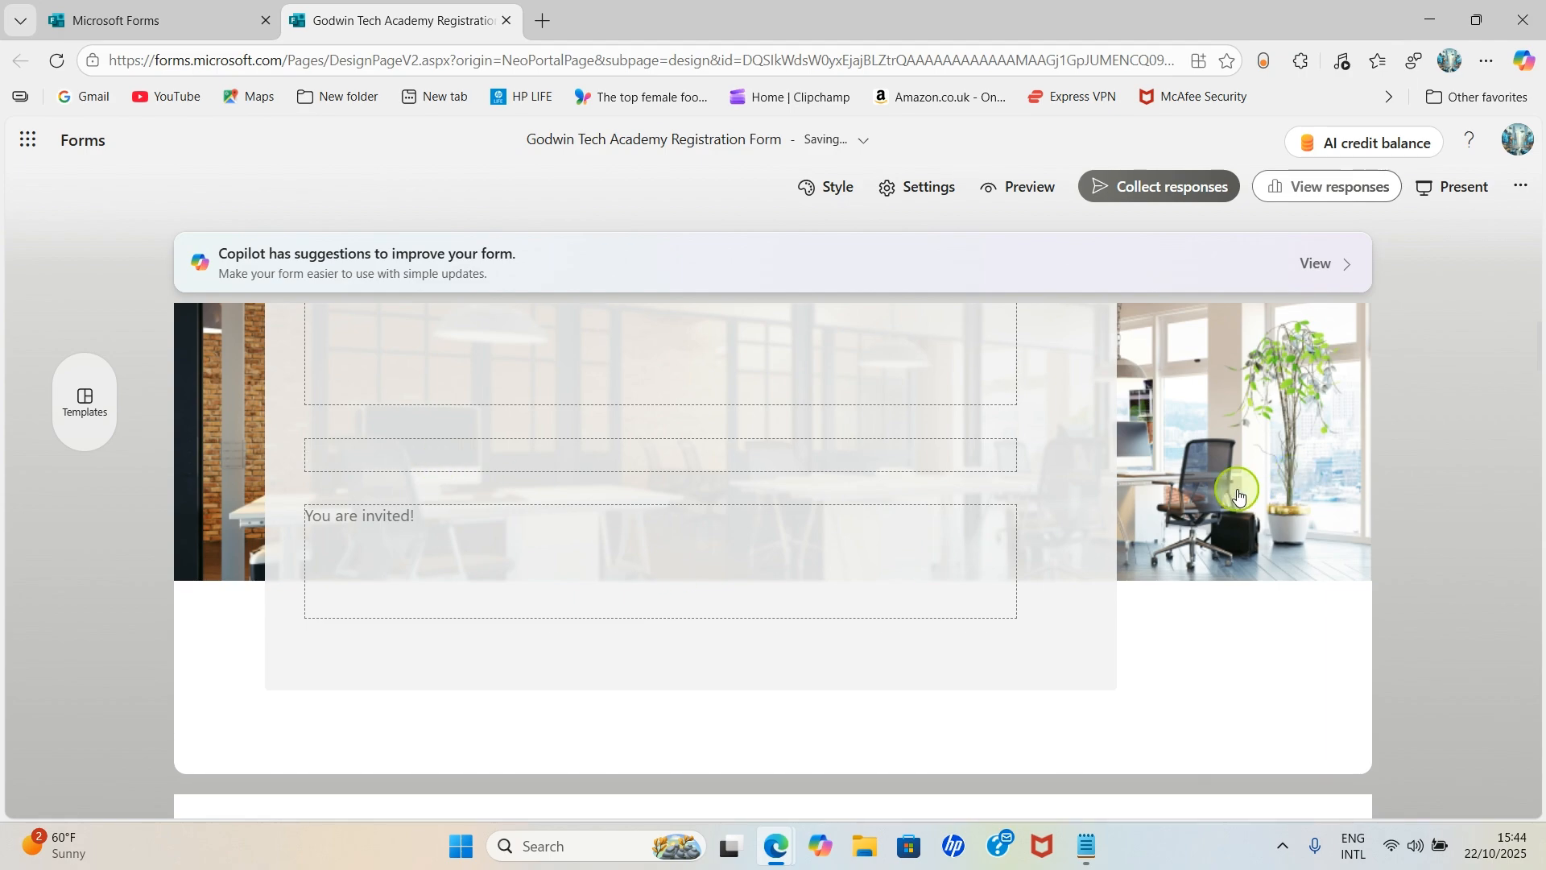
scroll(1238, 494, down, 3)
scroll(1238, 494, up, 5)
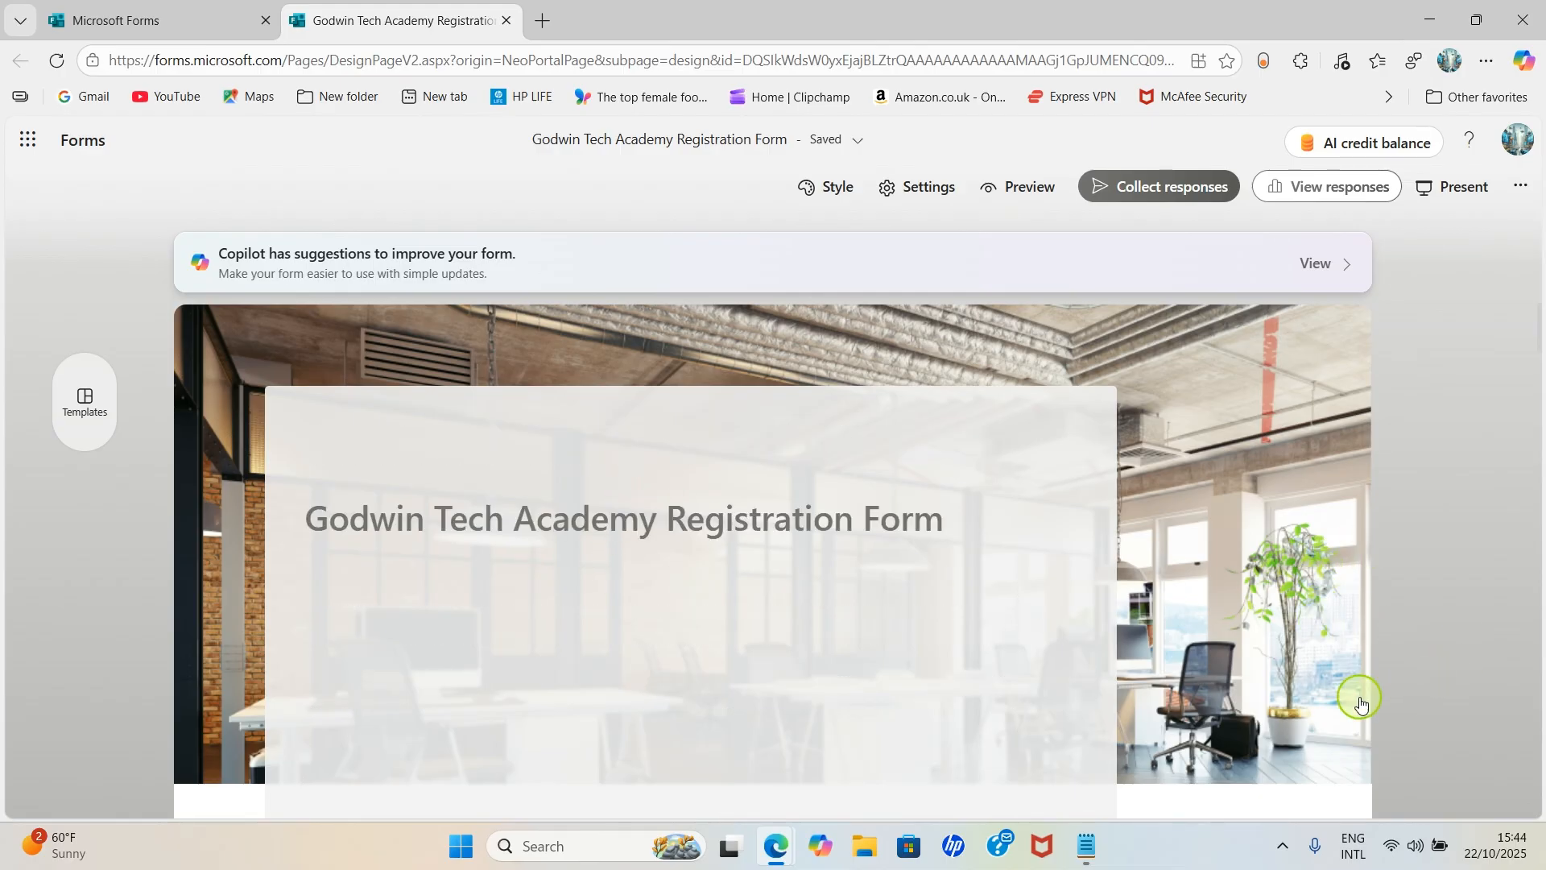
- Delete the "Today's date" question from the form
scroll(709, 515, down, 3)
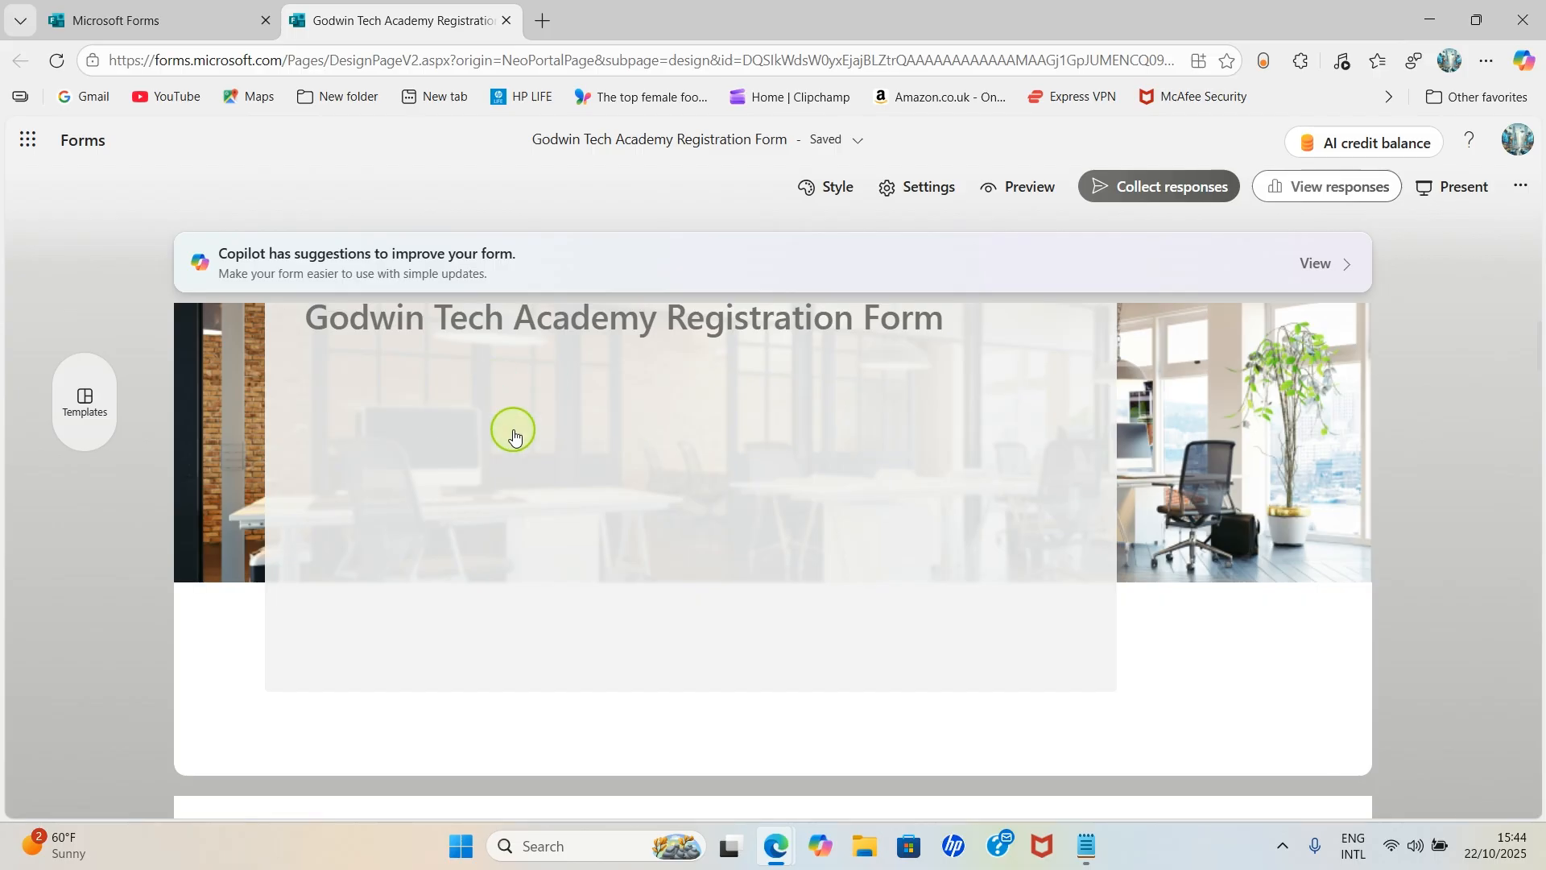
scroll(701, 459, down, 6)
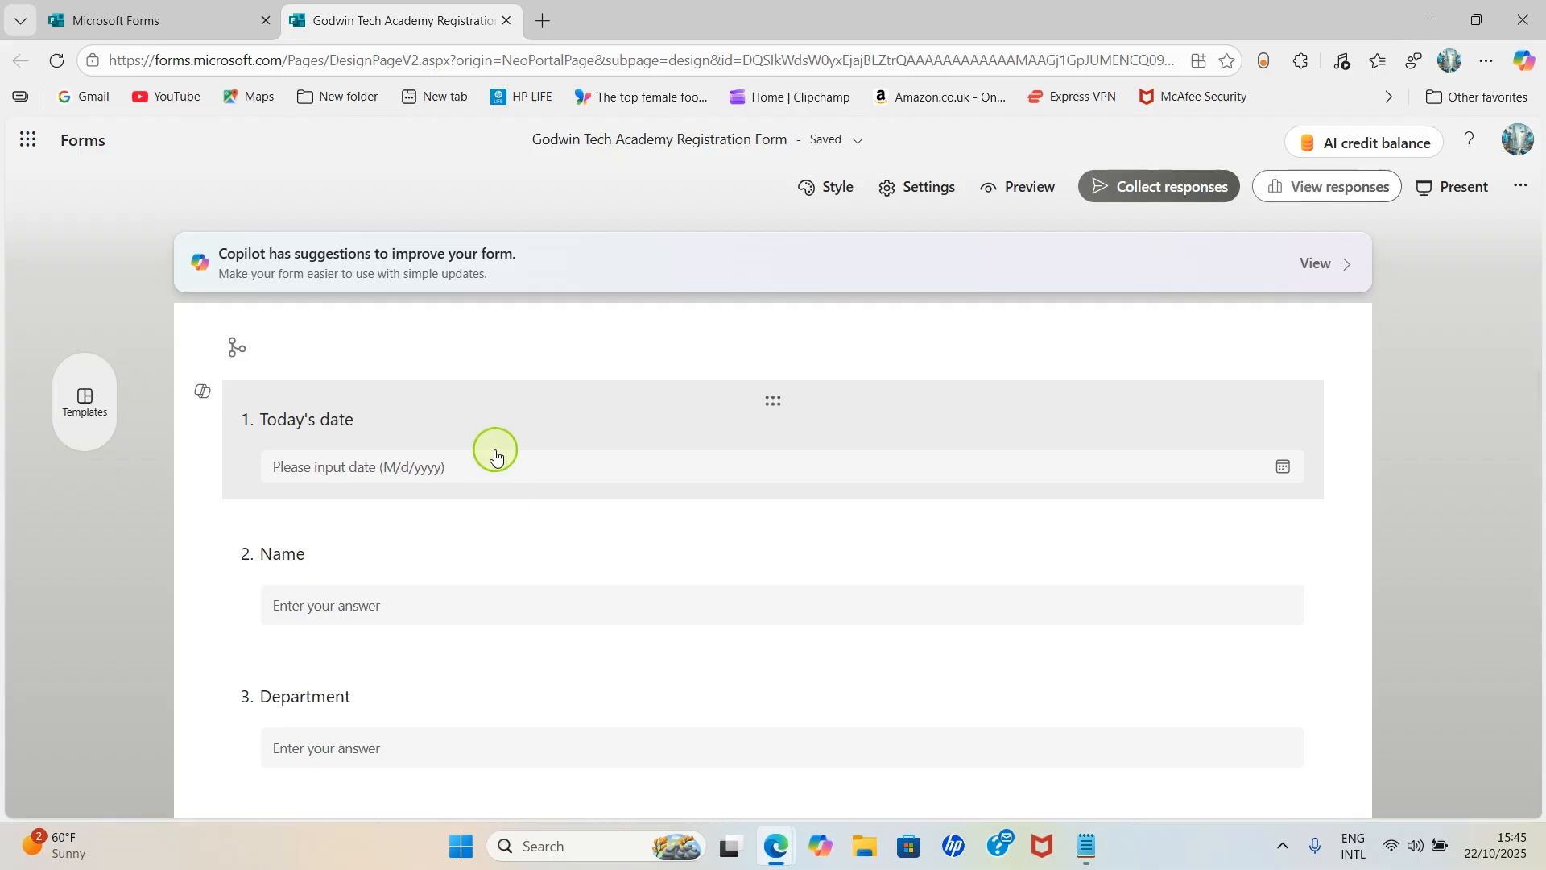
click(645, 414)
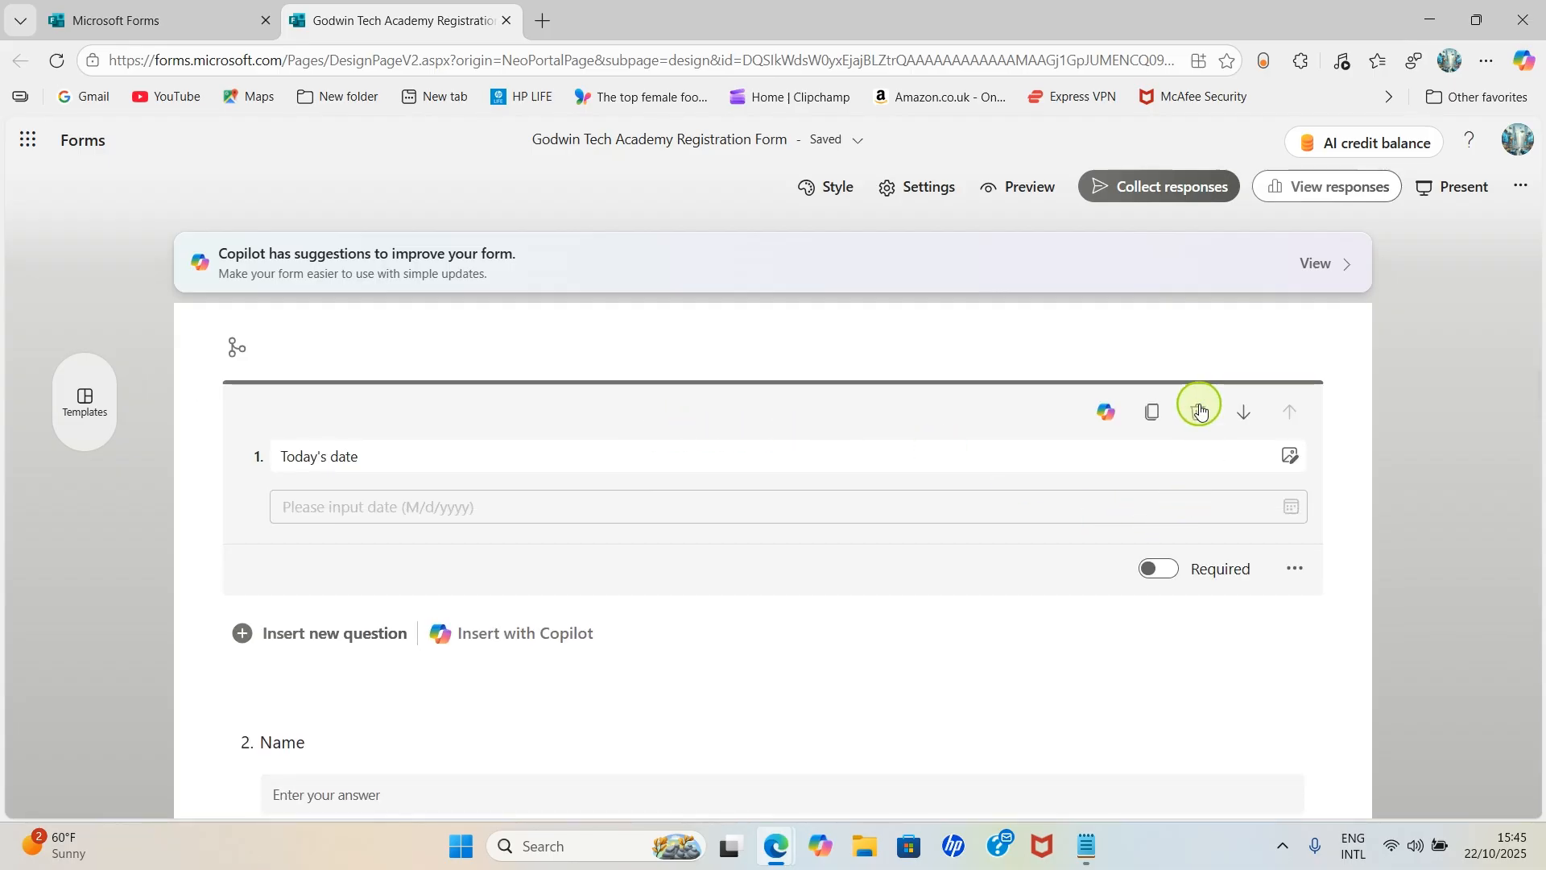
click(1204, 416)
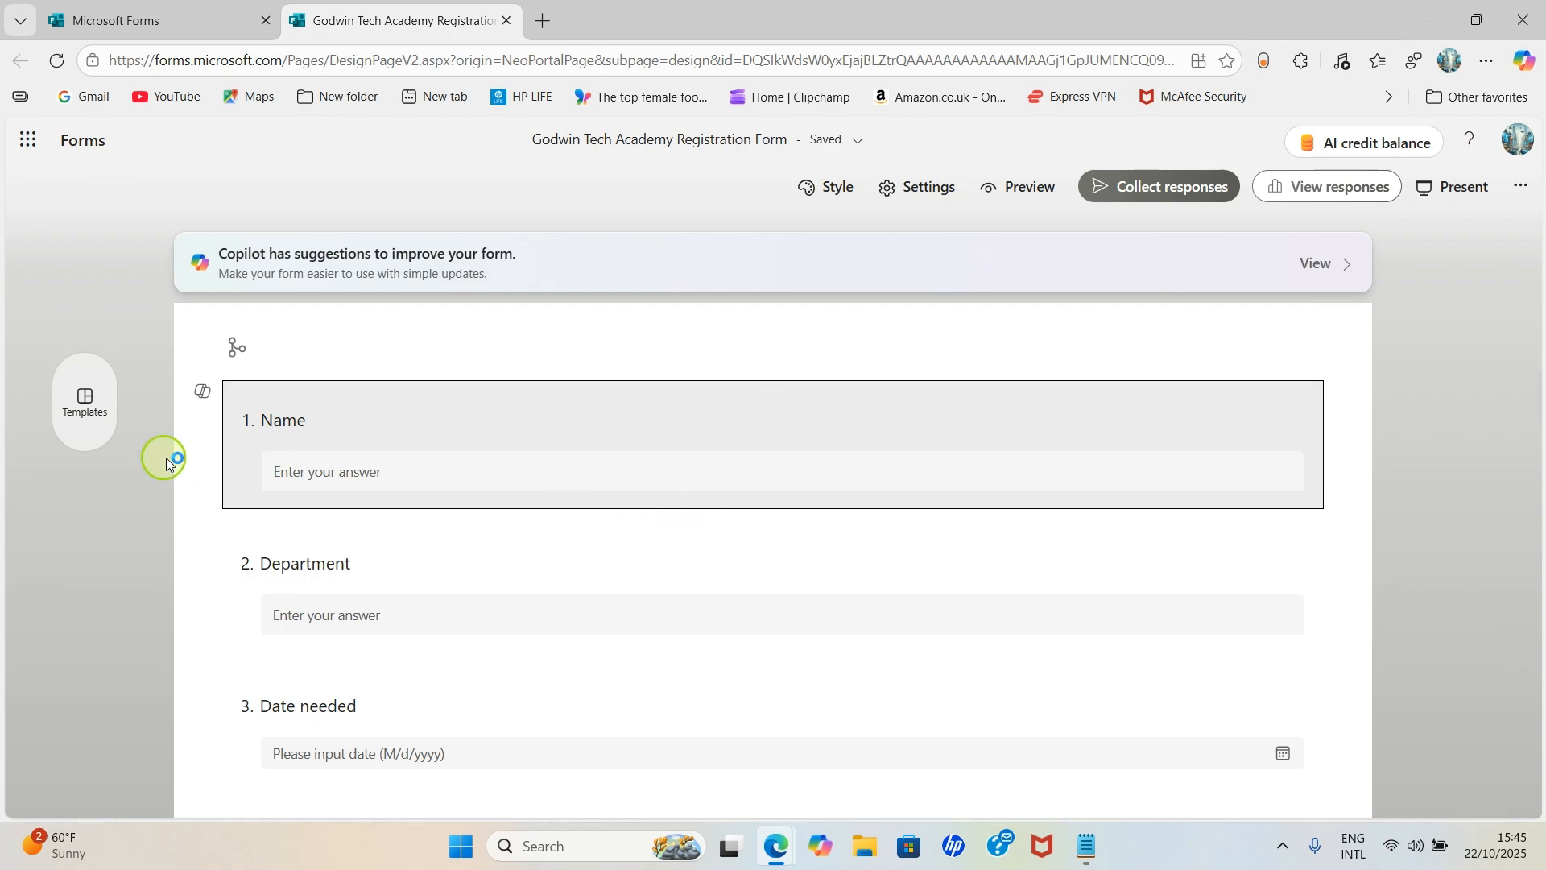
- Change the "Name" question's text to "Full Name" and make the question required
click(330, 435)
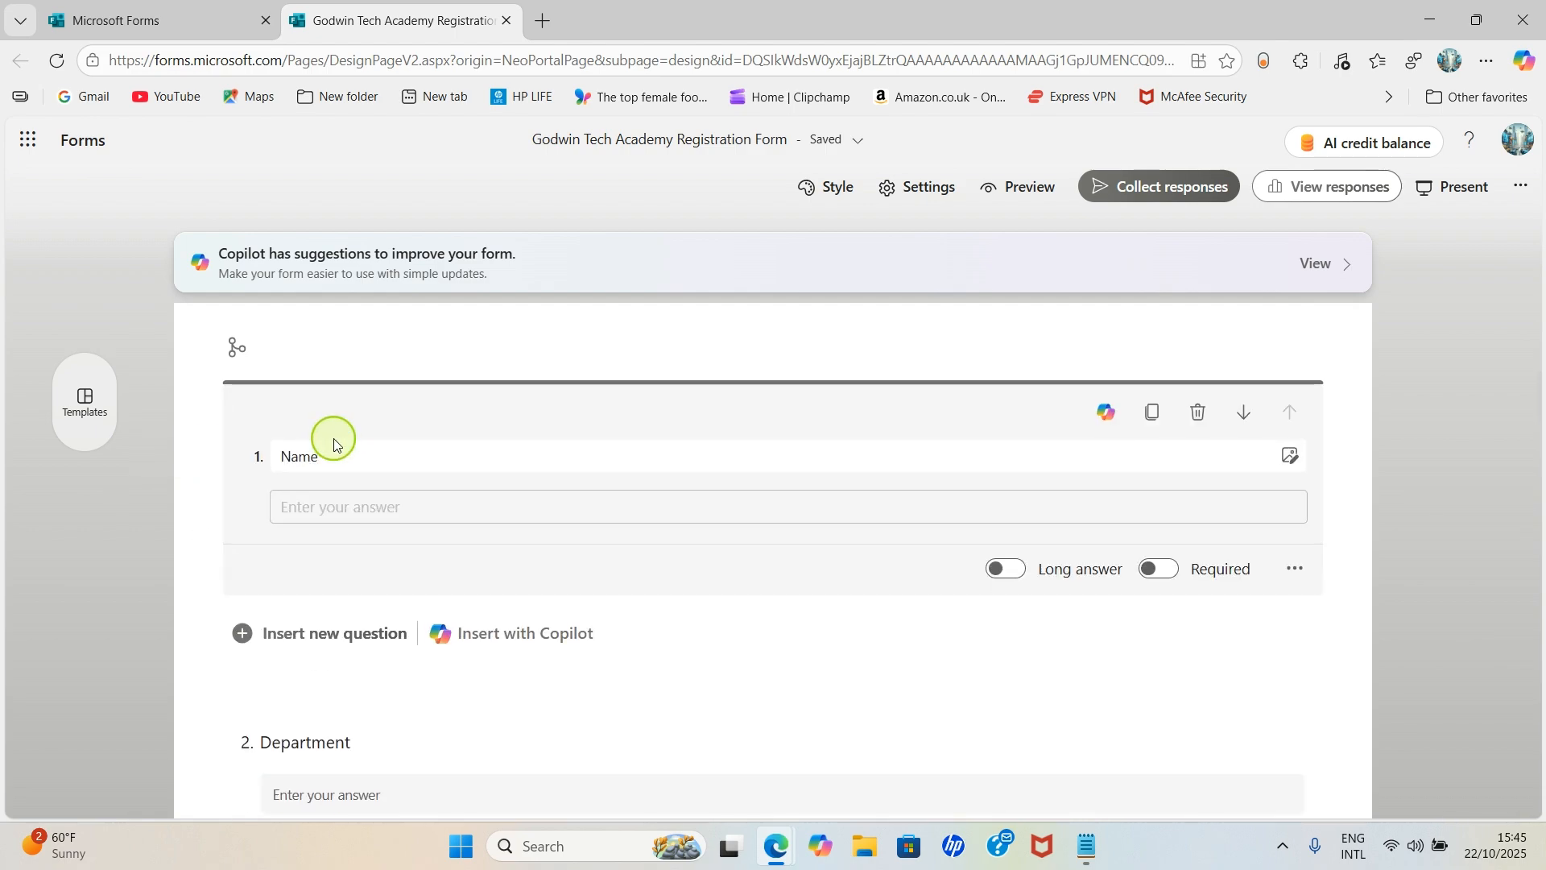
double_click(338, 457)
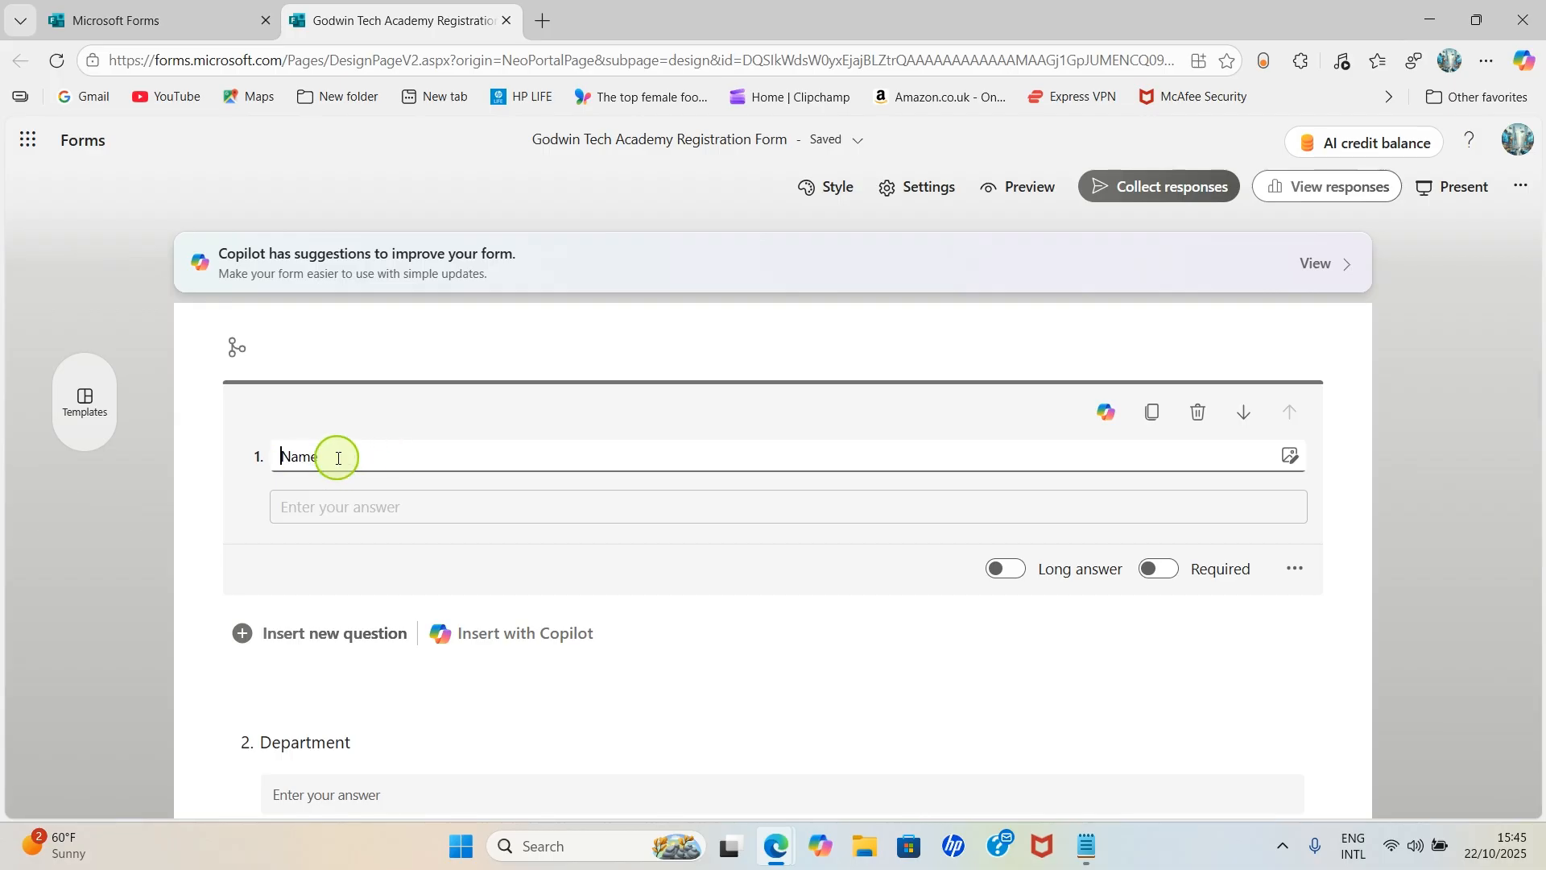
key(BackSpace)
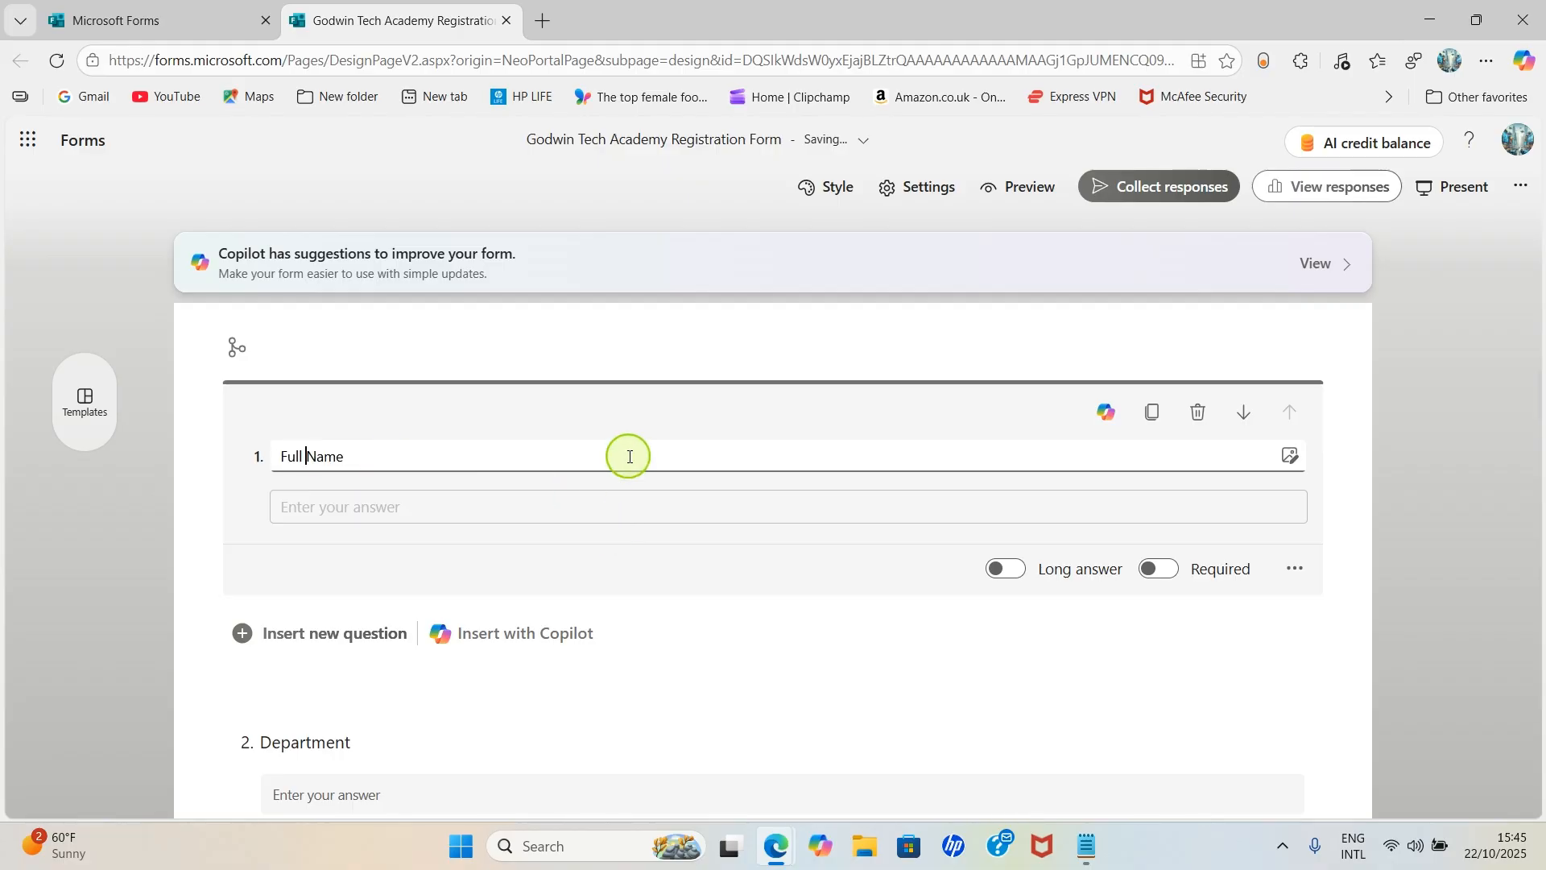
scroll(628, 454, down, 2)
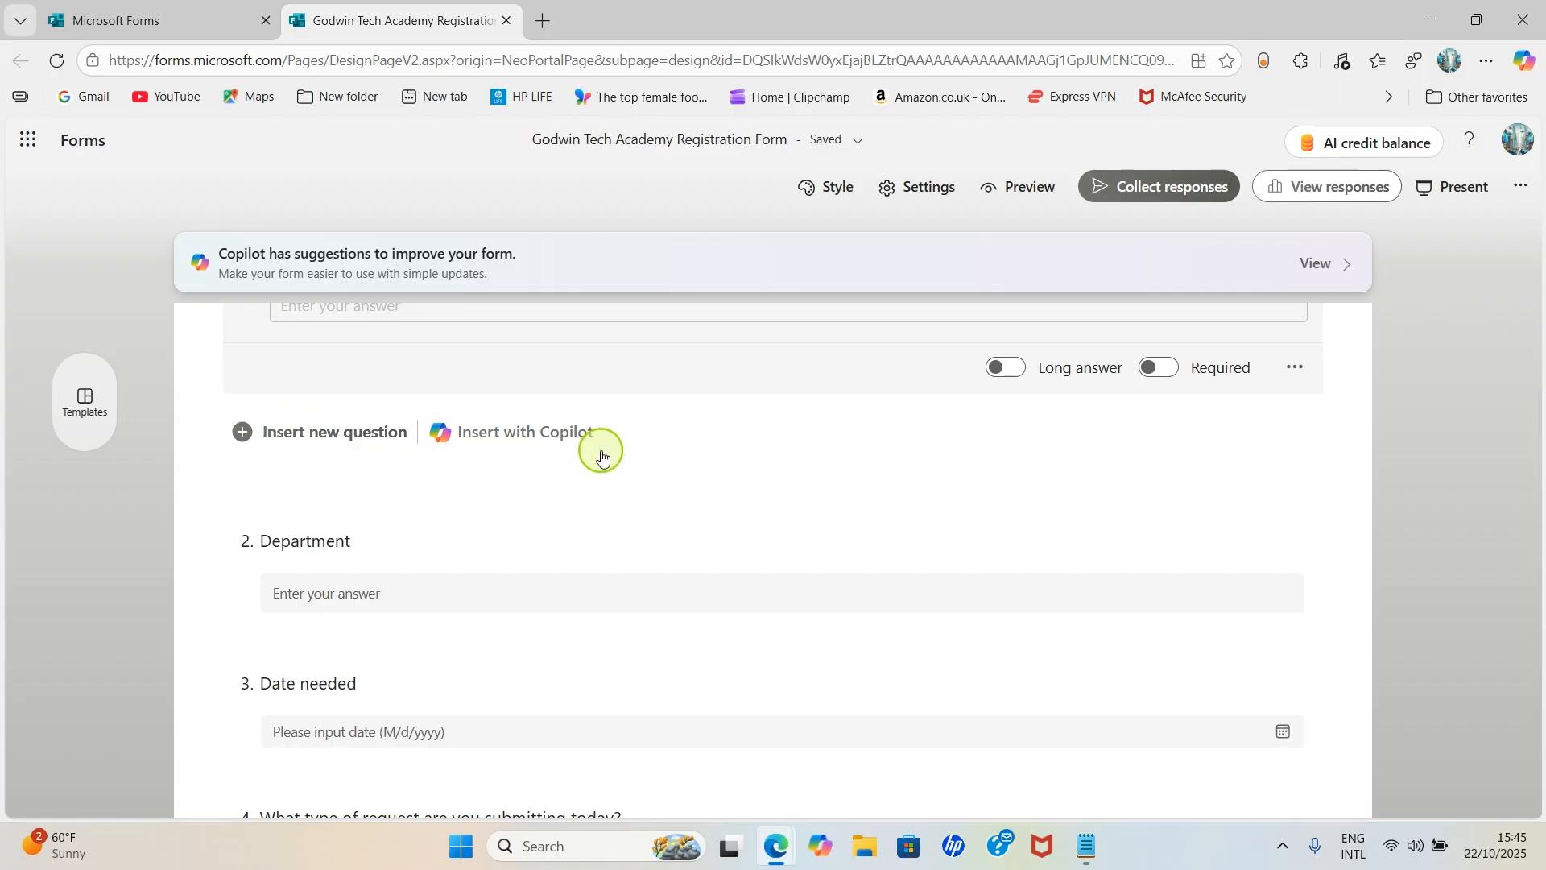
scroll(1162, 507, up, 1)
scroll(1162, 507, up, 2)
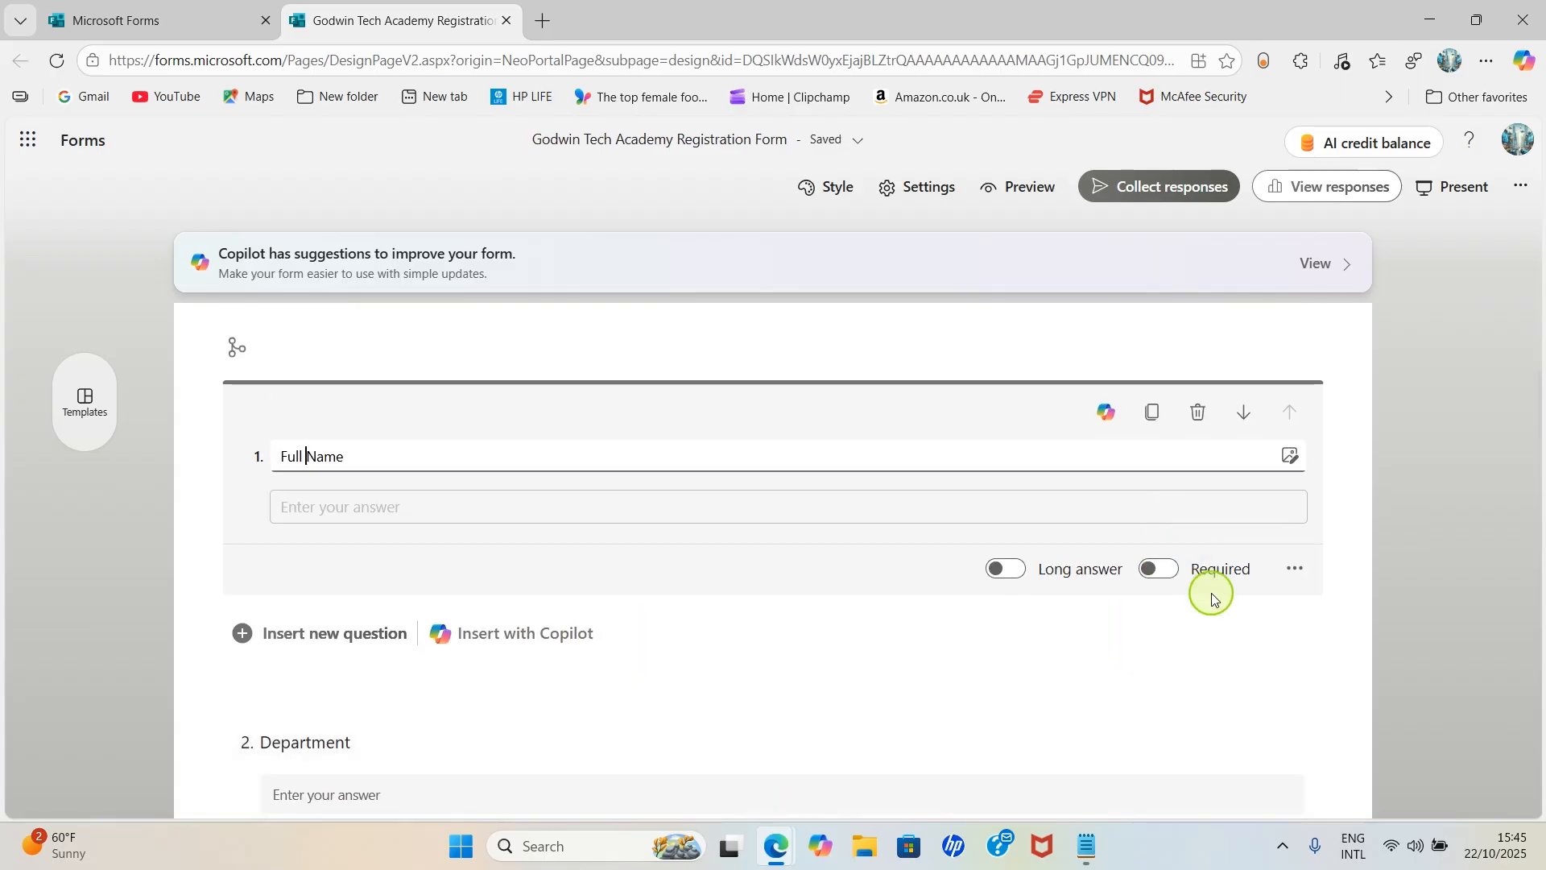
click(1157, 572)
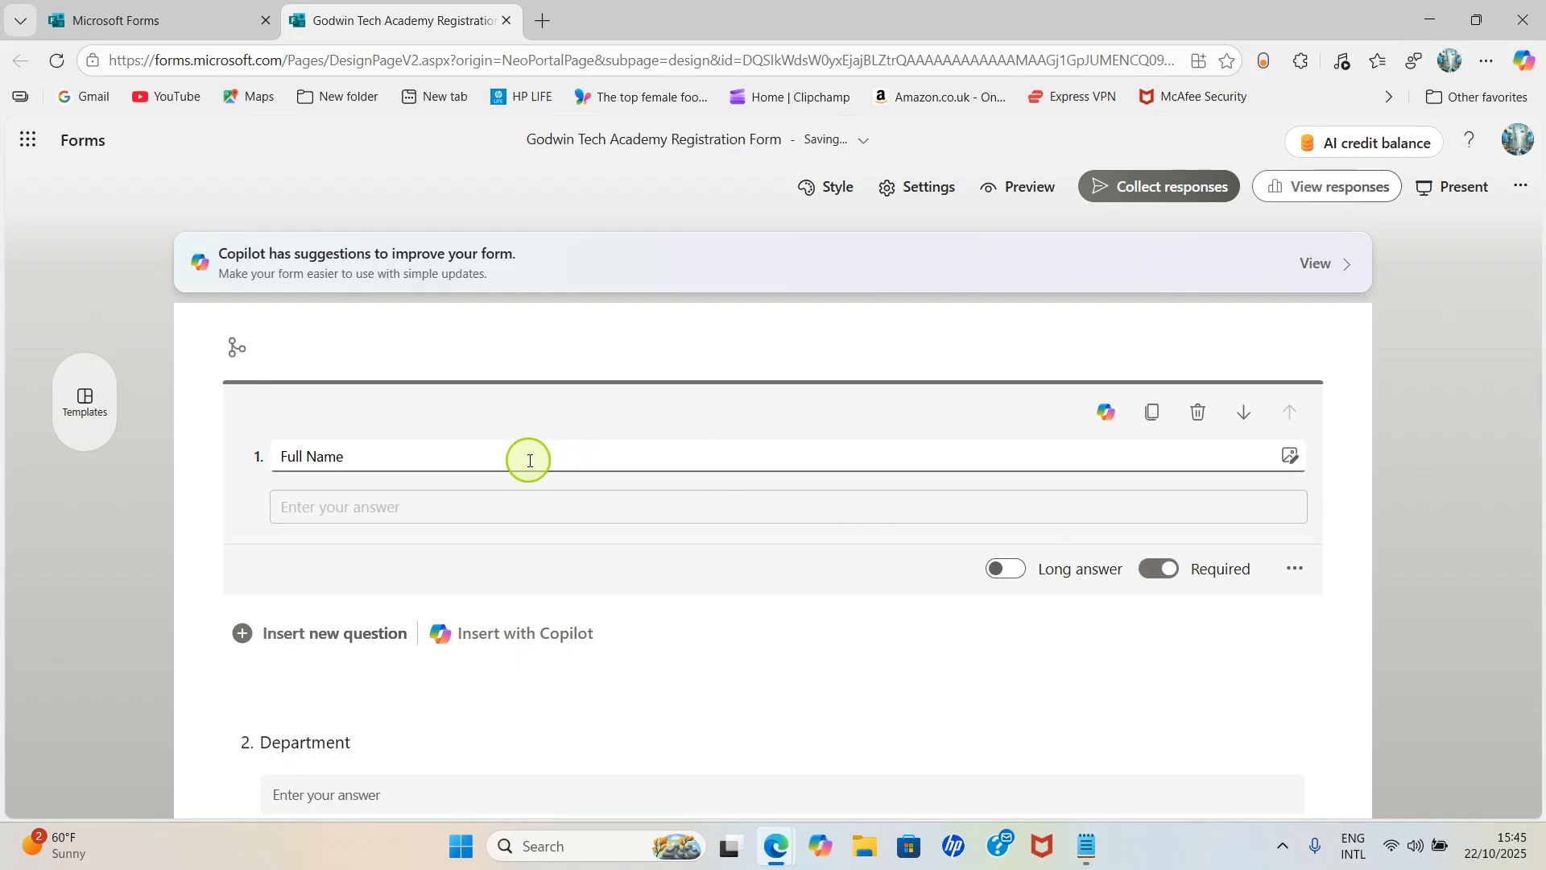
- Replace the "Department" question's text with "Your Email Address"
scroll(536, 483, down, 4)
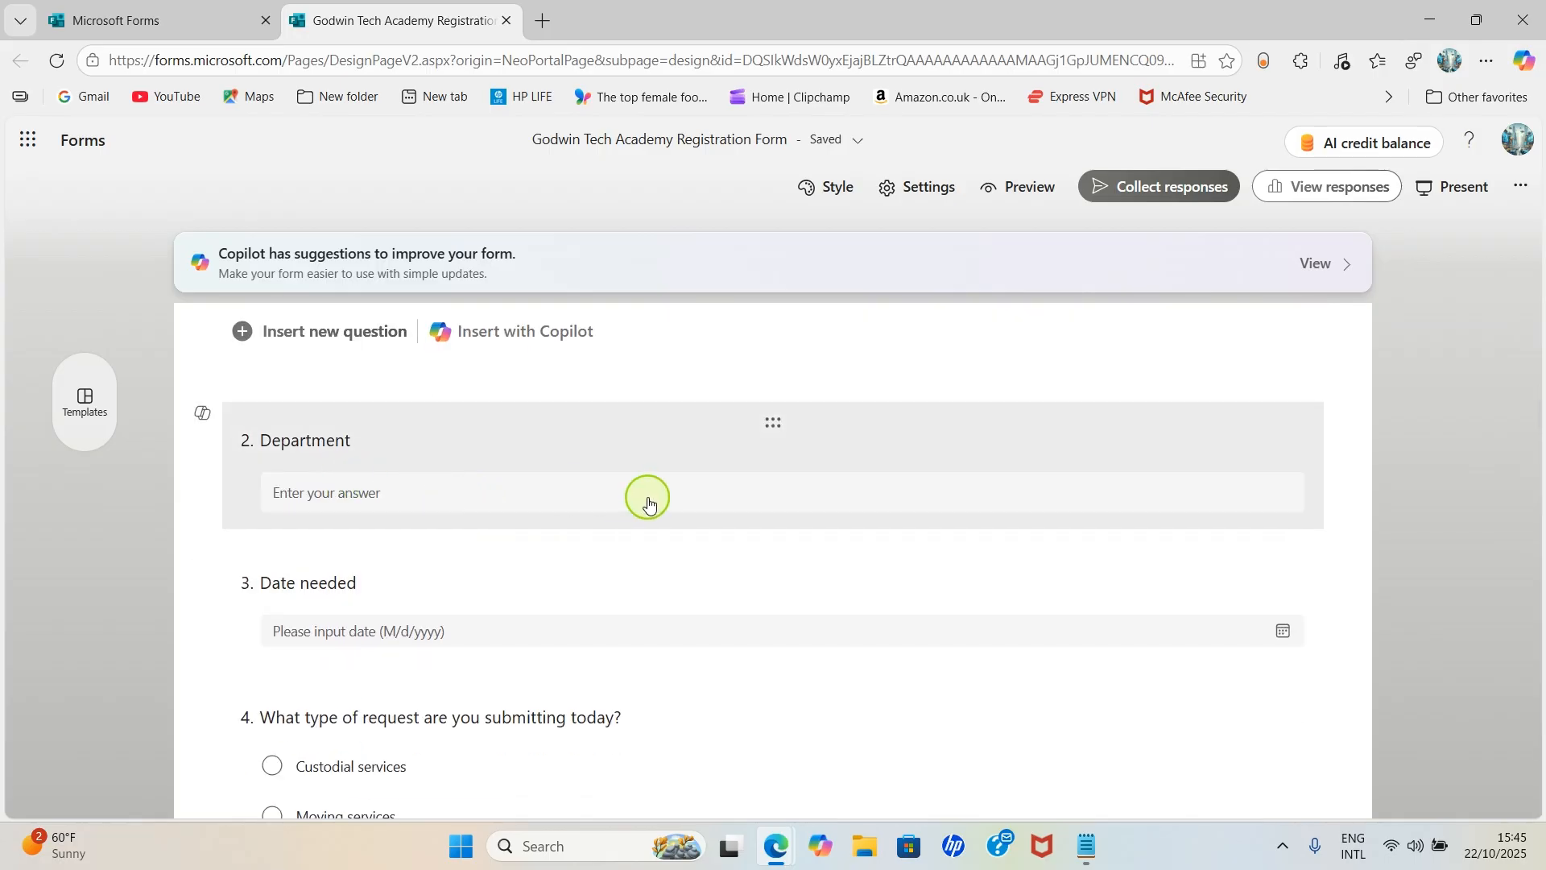
click(352, 440)
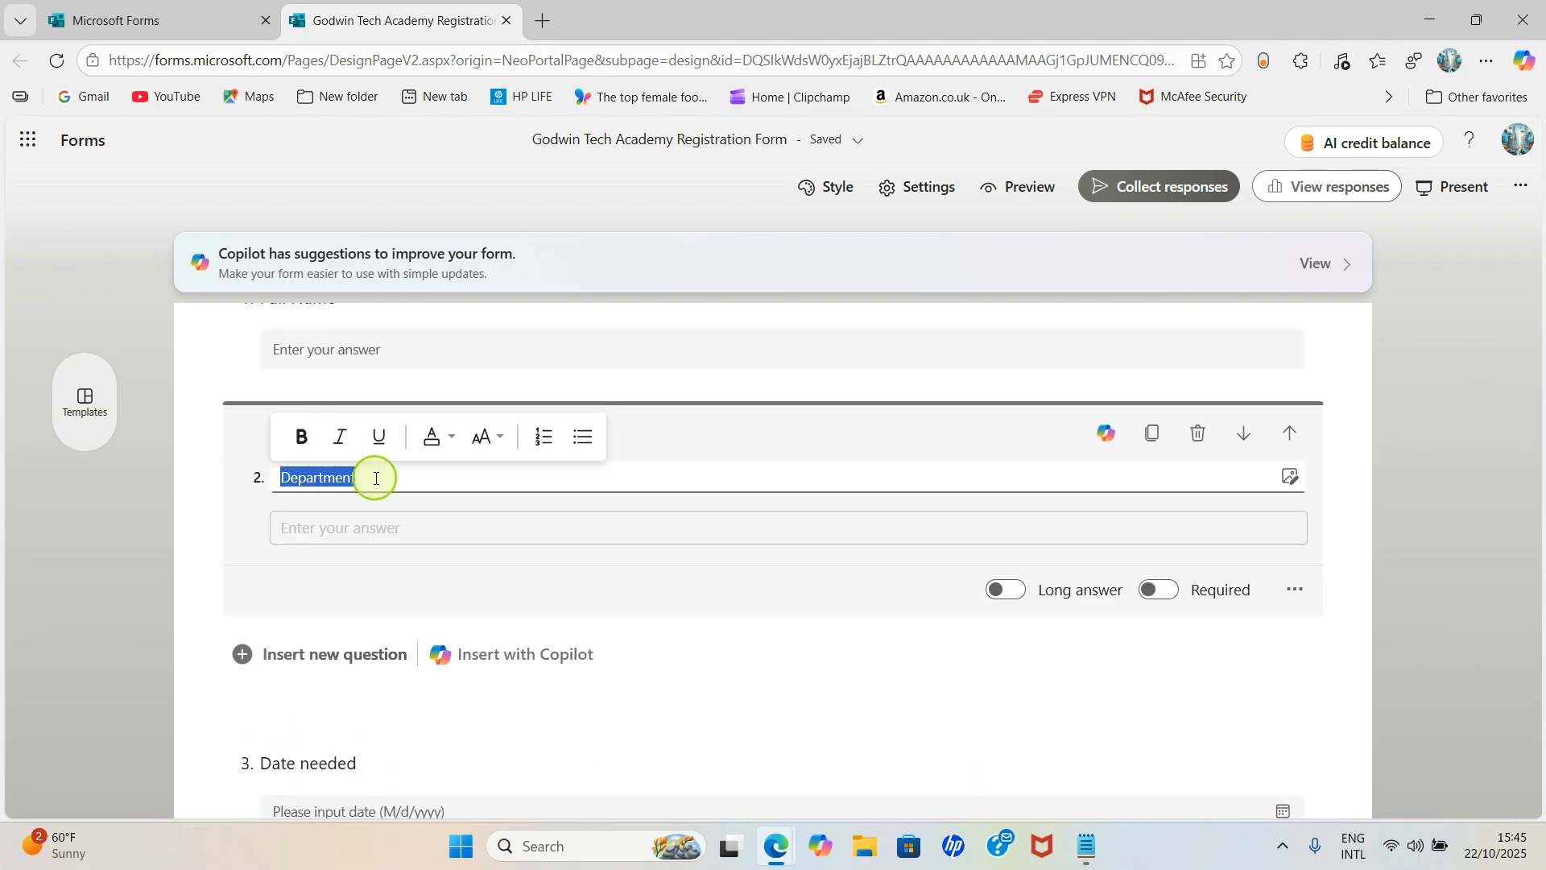
text(Your Email Address)
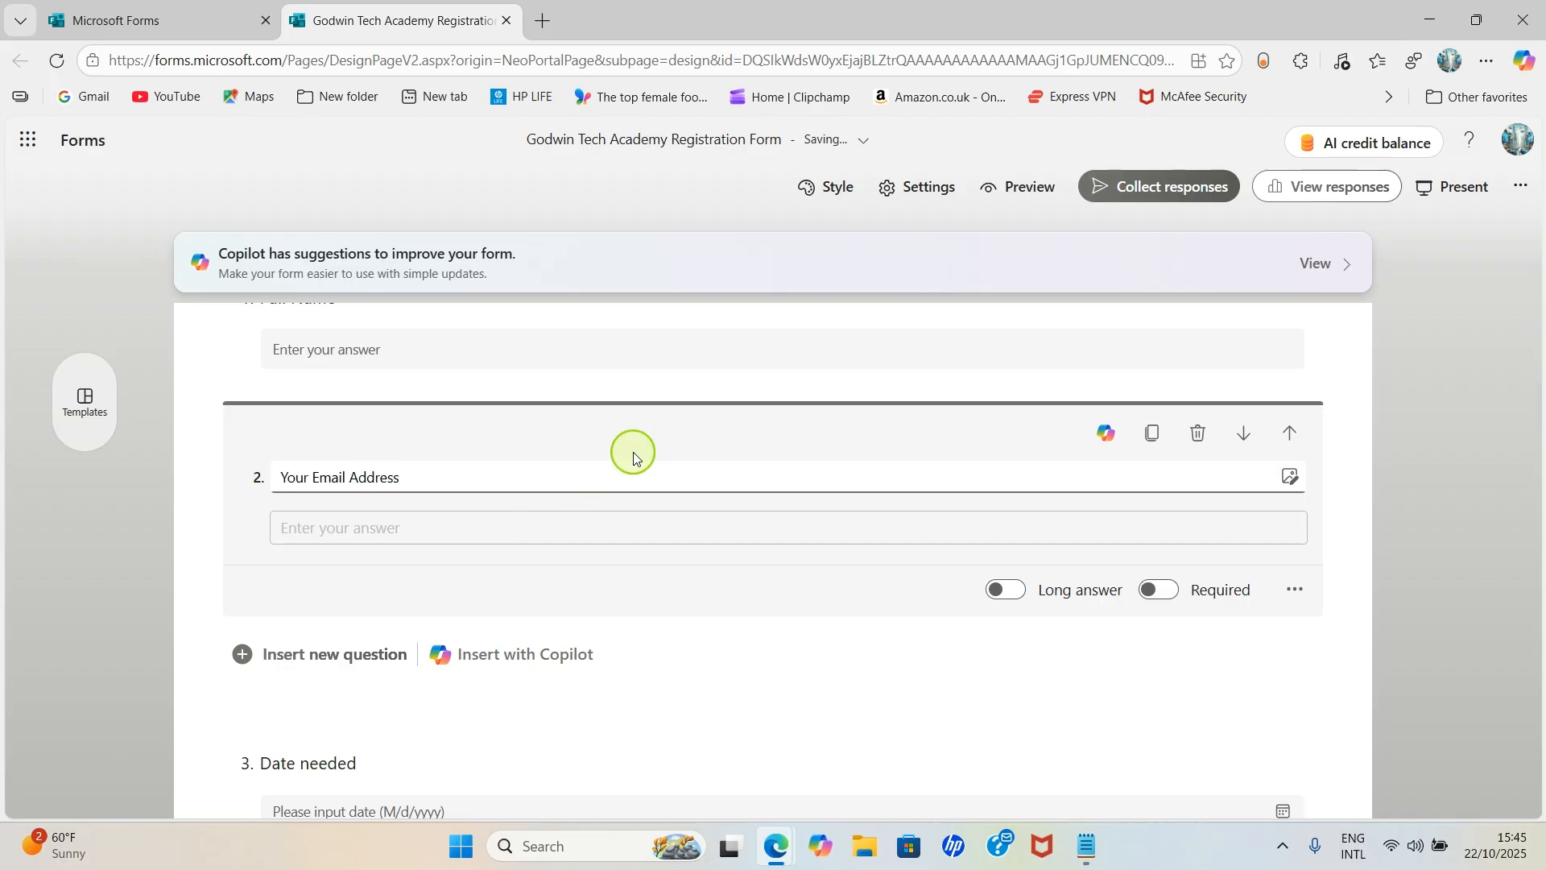
scroll(621, 449, down, 3)
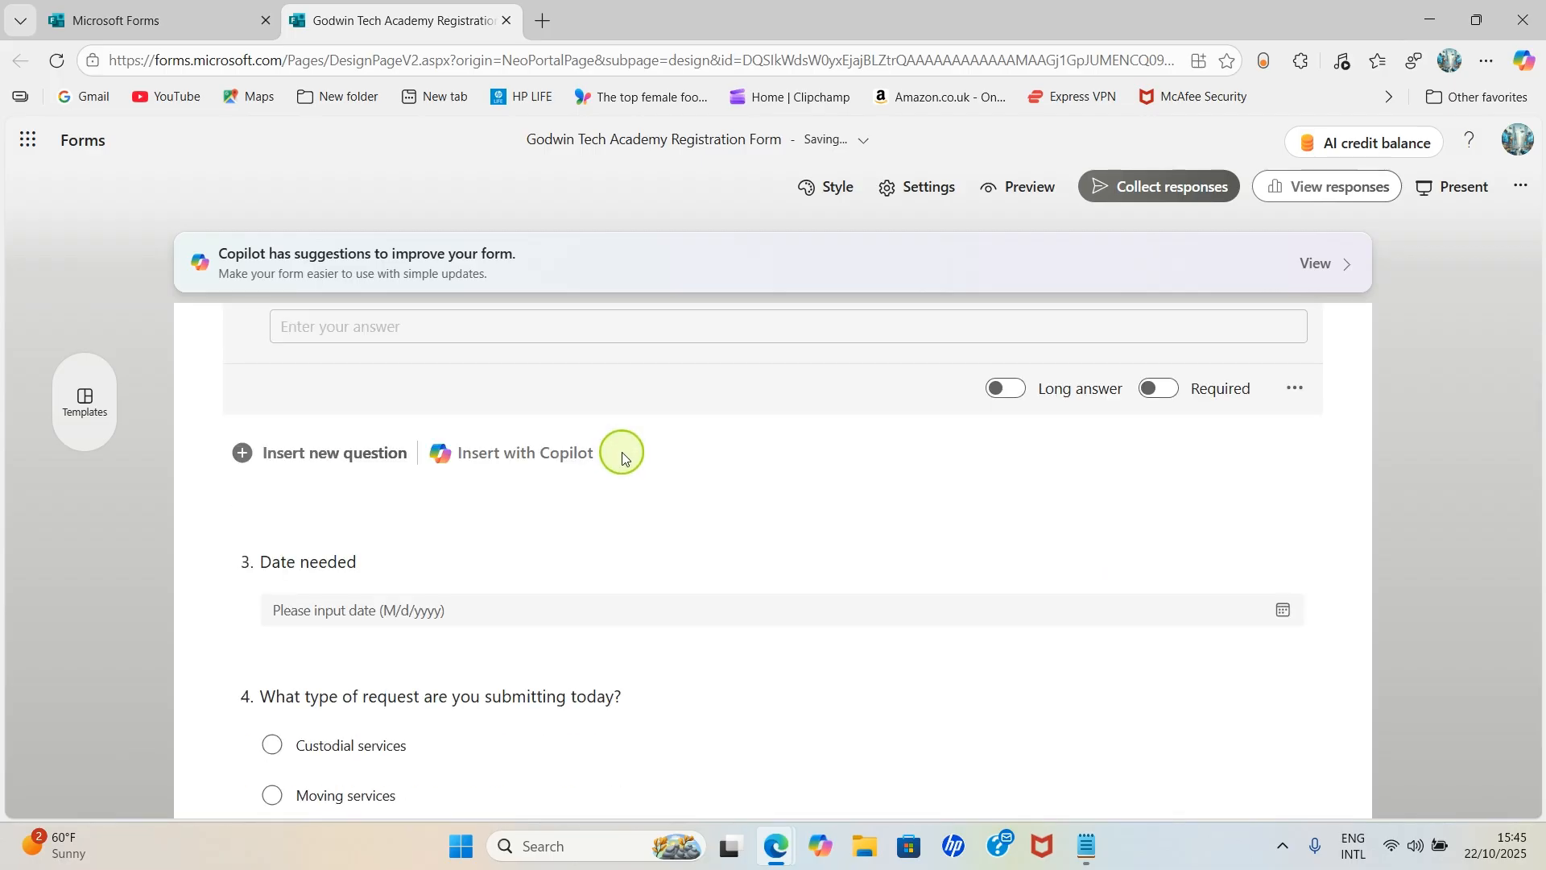
- Make the "Your Email Address" question required and delete the "Date needed" question
scroll(596, 463, down, 4)
scroll(568, 475, up, 1)
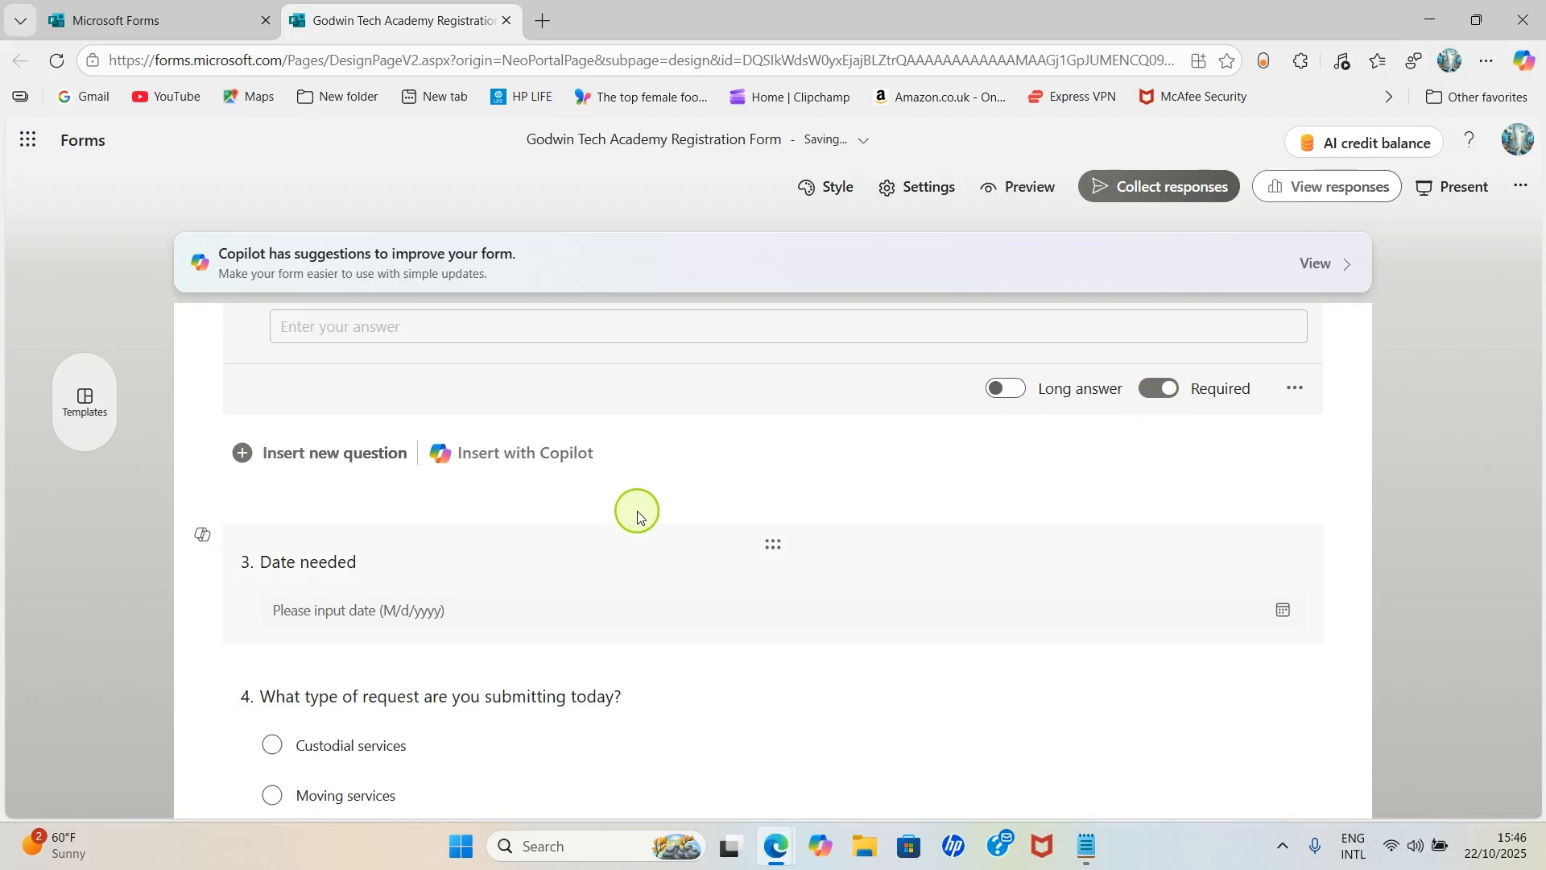
scroll(620, 515, down, 1)
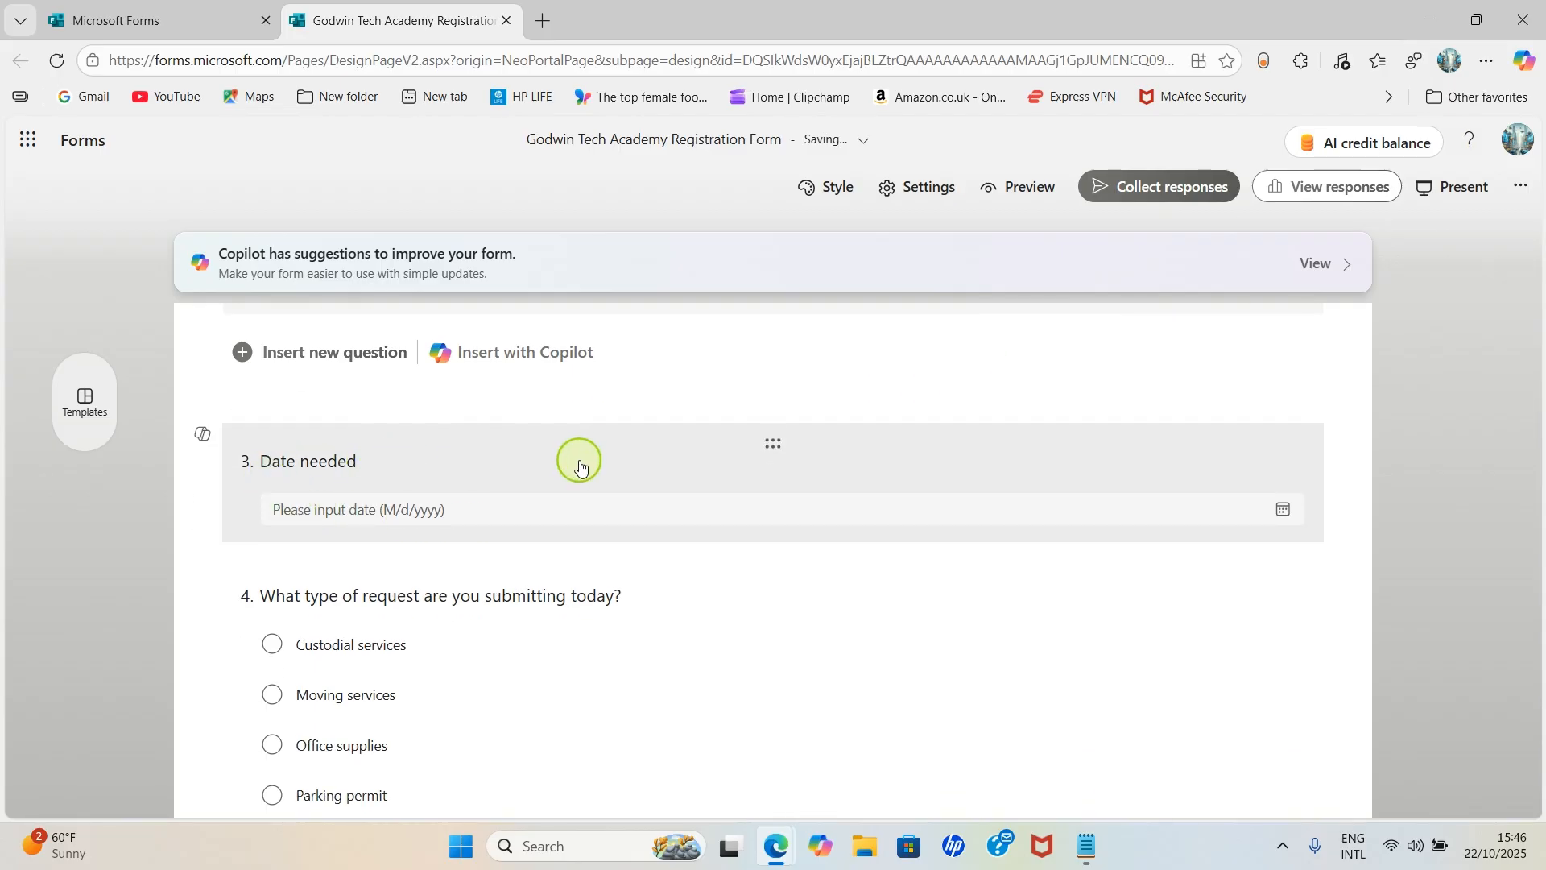
click(1142, 471)
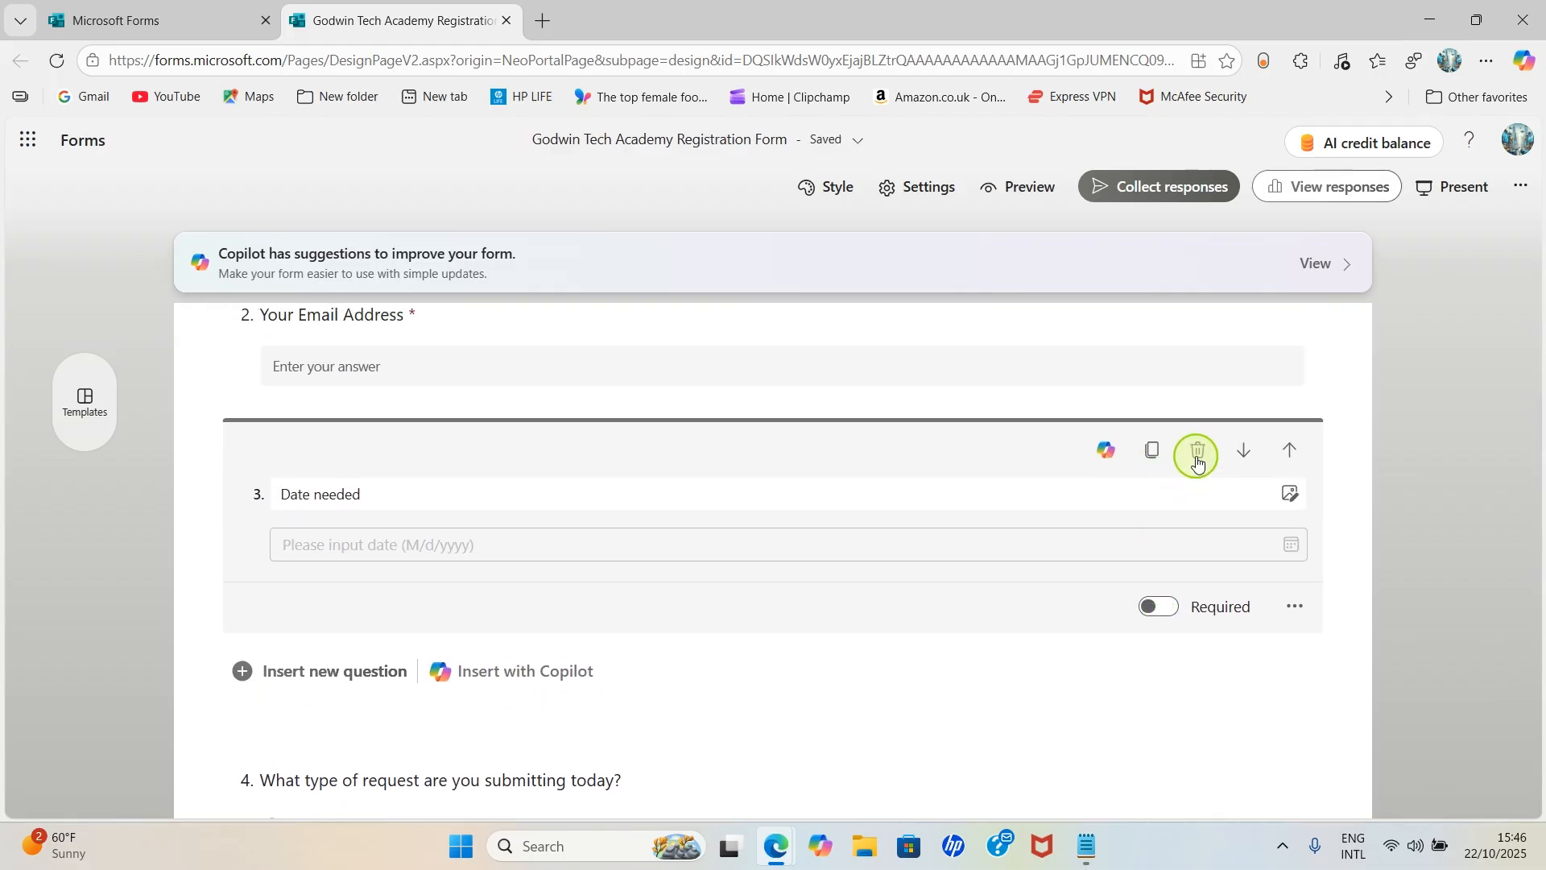
click(1198, 452)
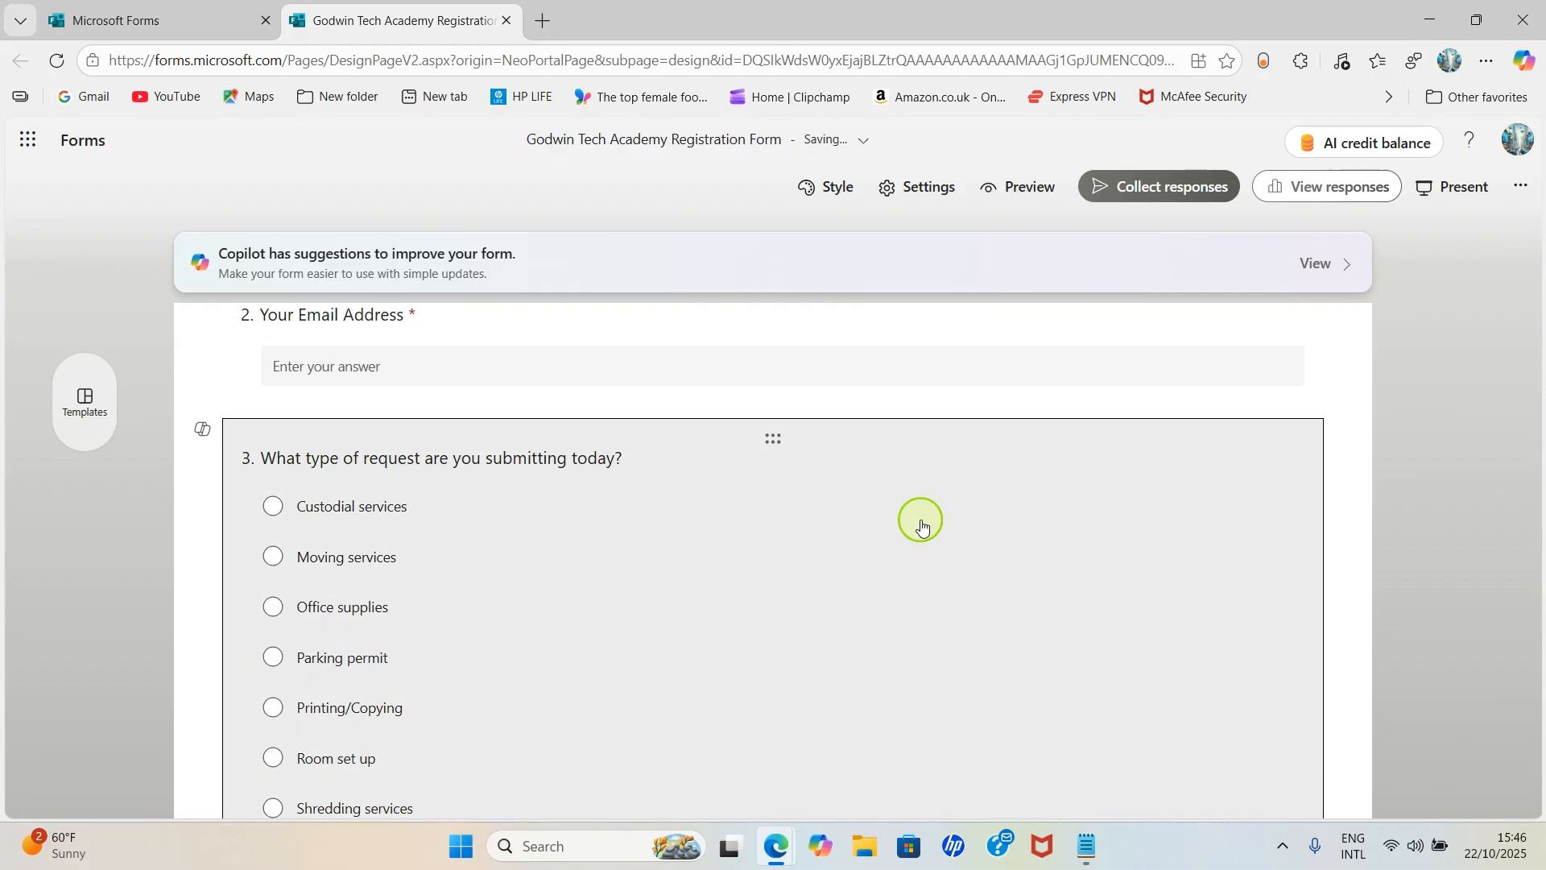
- Delete the "What type of request are you submitting today?" question from the form
scroll(905, 500, up, 1)
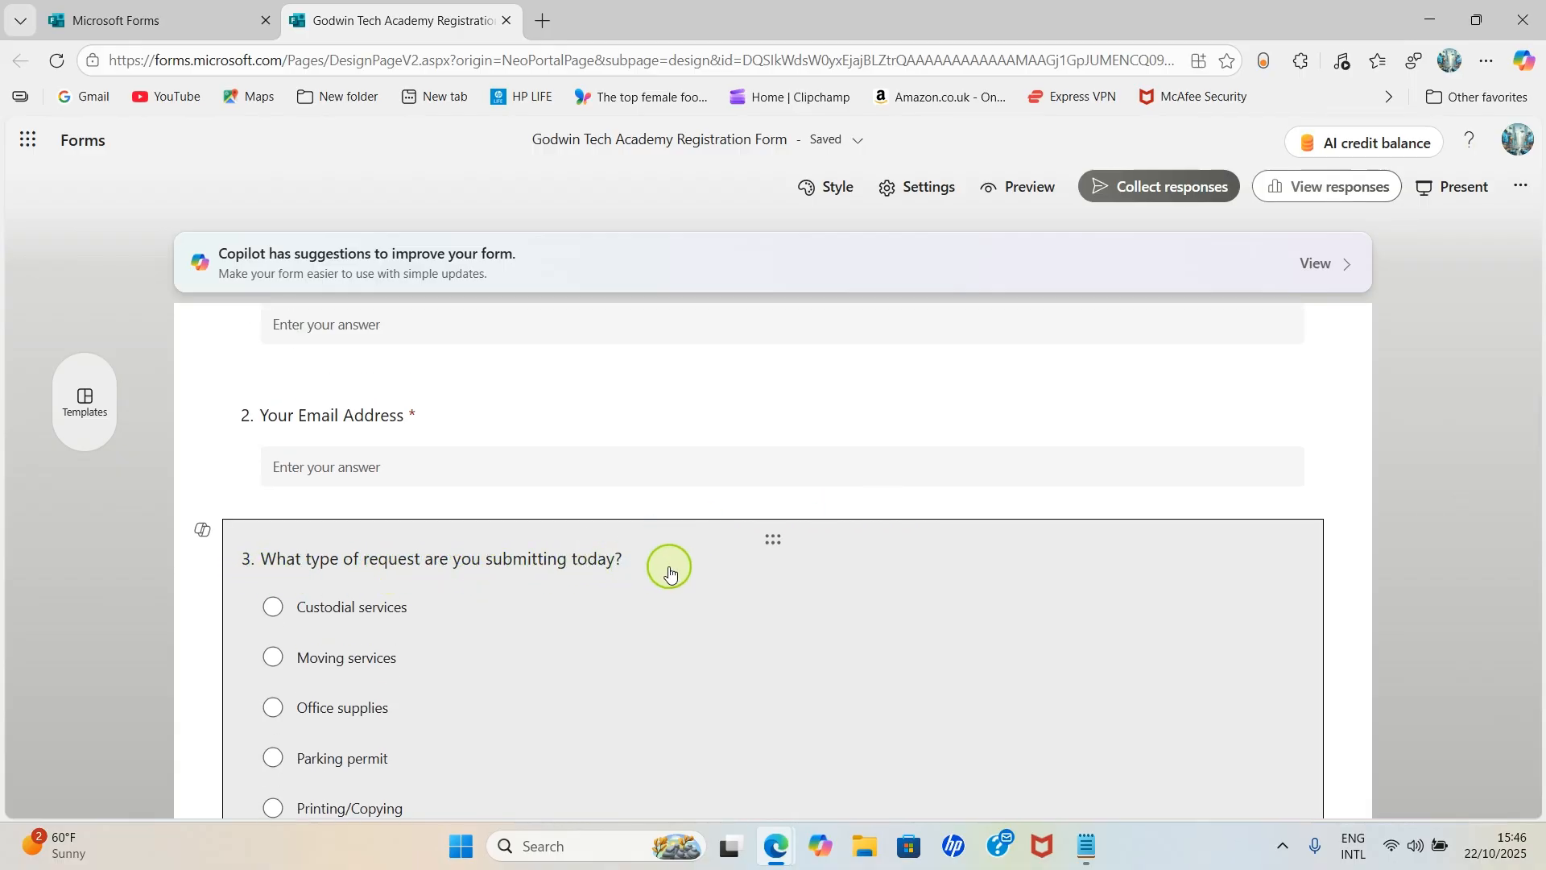
scroll(680, 568, down, 7)
scroll(692, 575, up, 11)
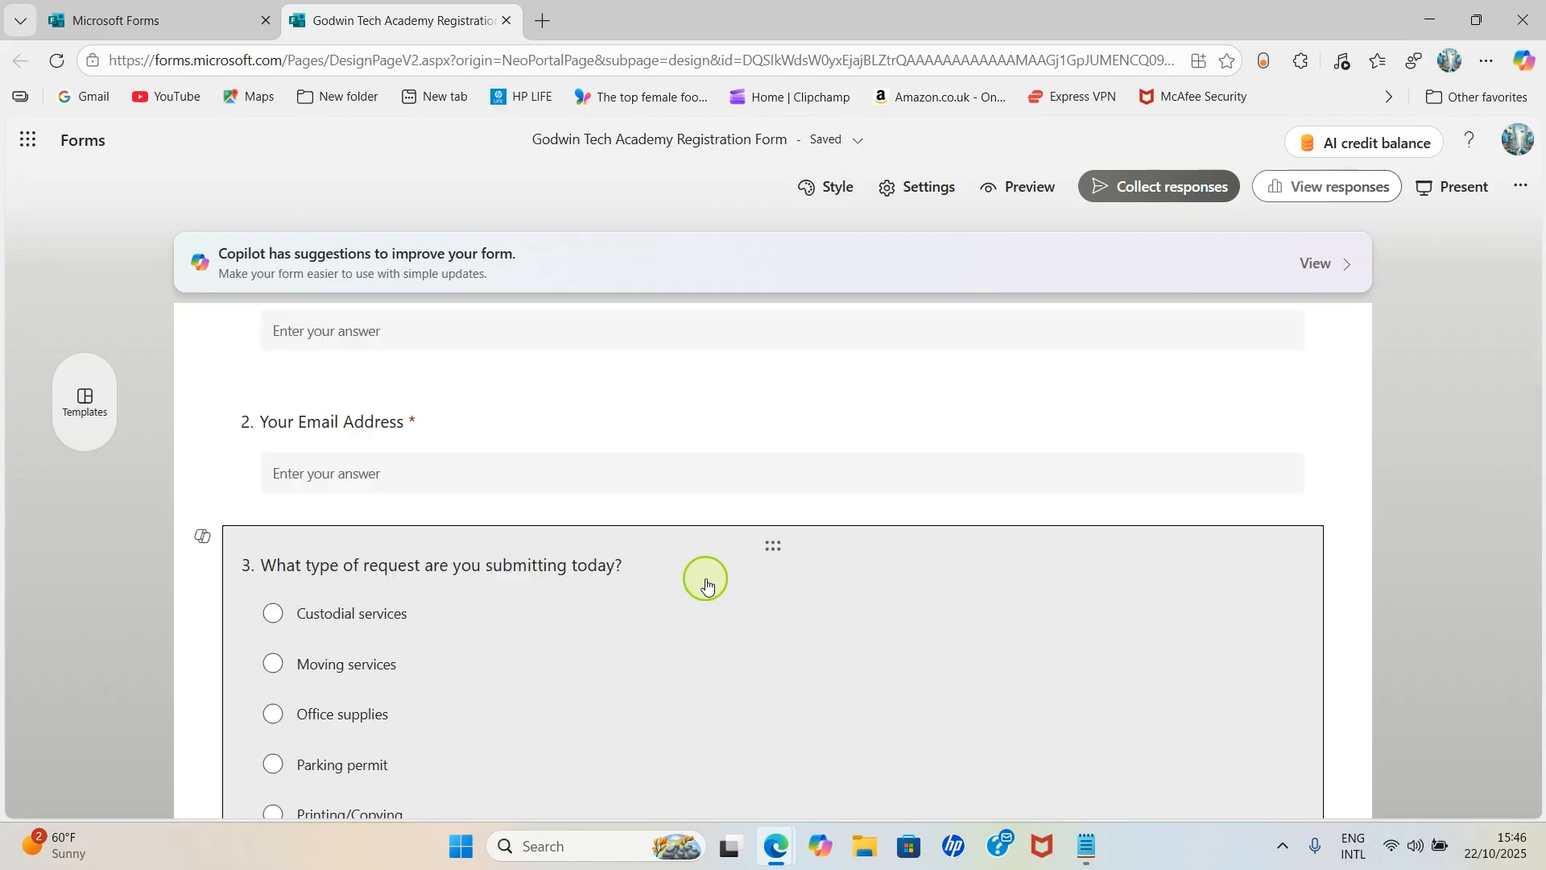
scroll(829, 604, down, 3)
click(984, 590)
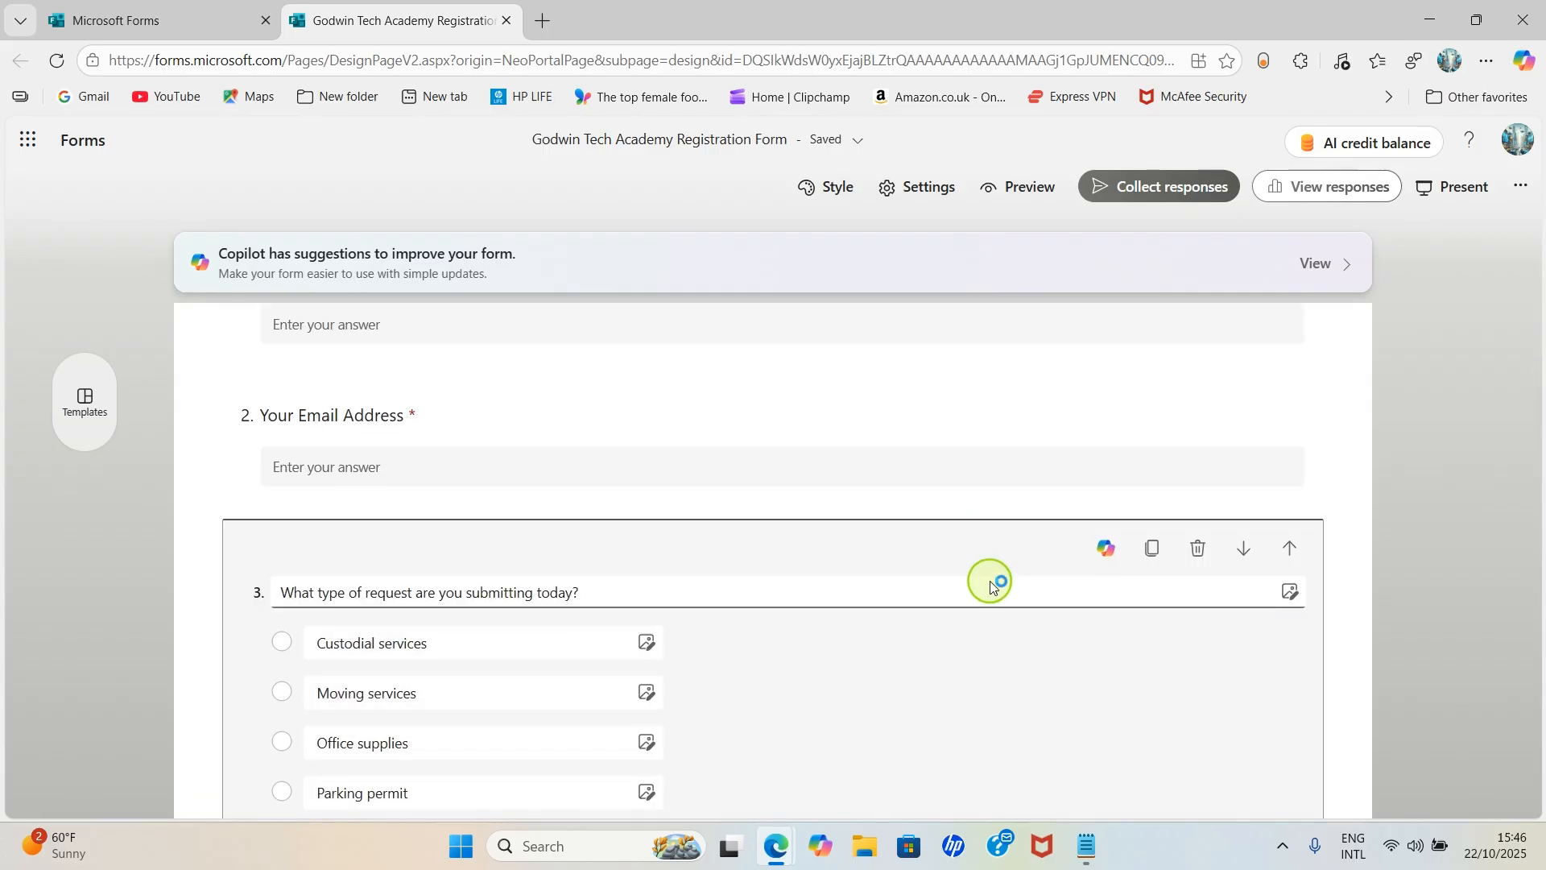
scroll(1114, 566, down, 5)
scroll(1176, 414, up, 4)
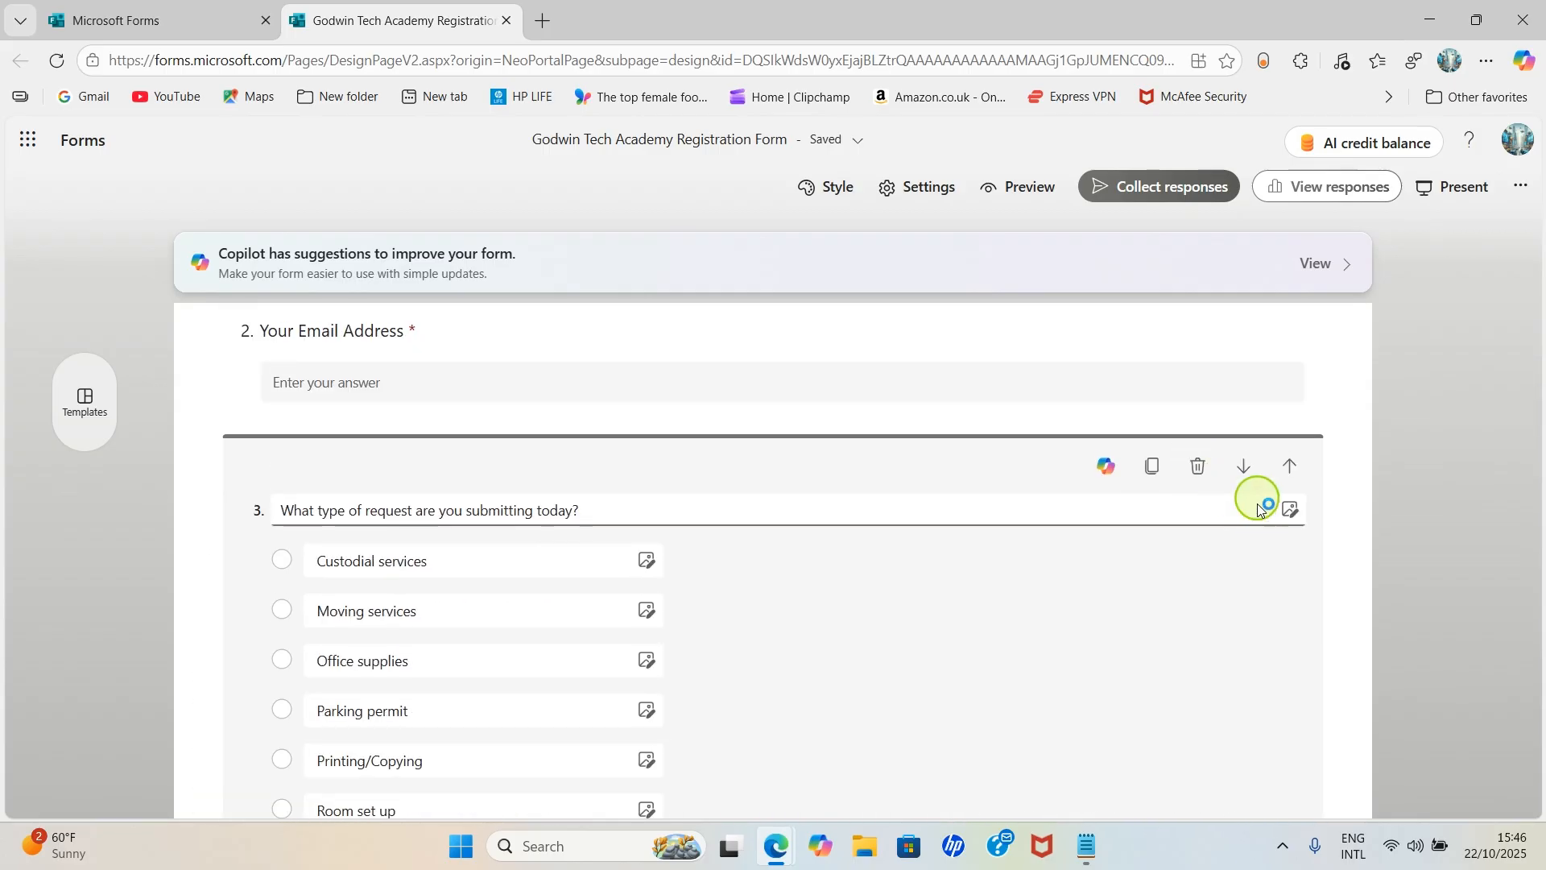
click(1197, 466)
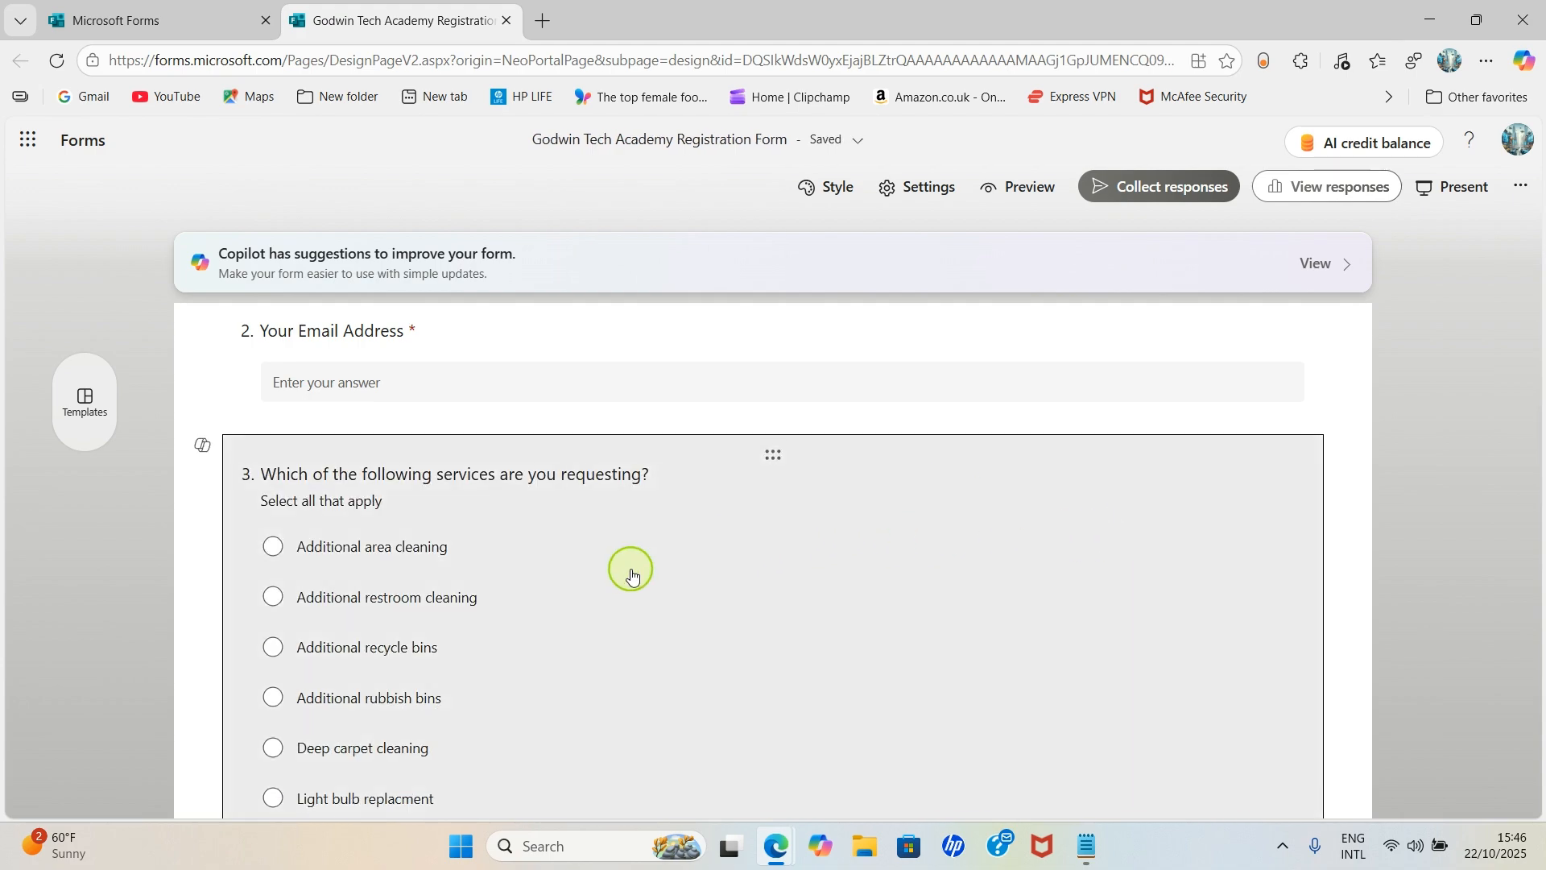
- Delete the question on which services are being requested and the one on how many additional rubbish or recycling bins are needed
click(963, 563)
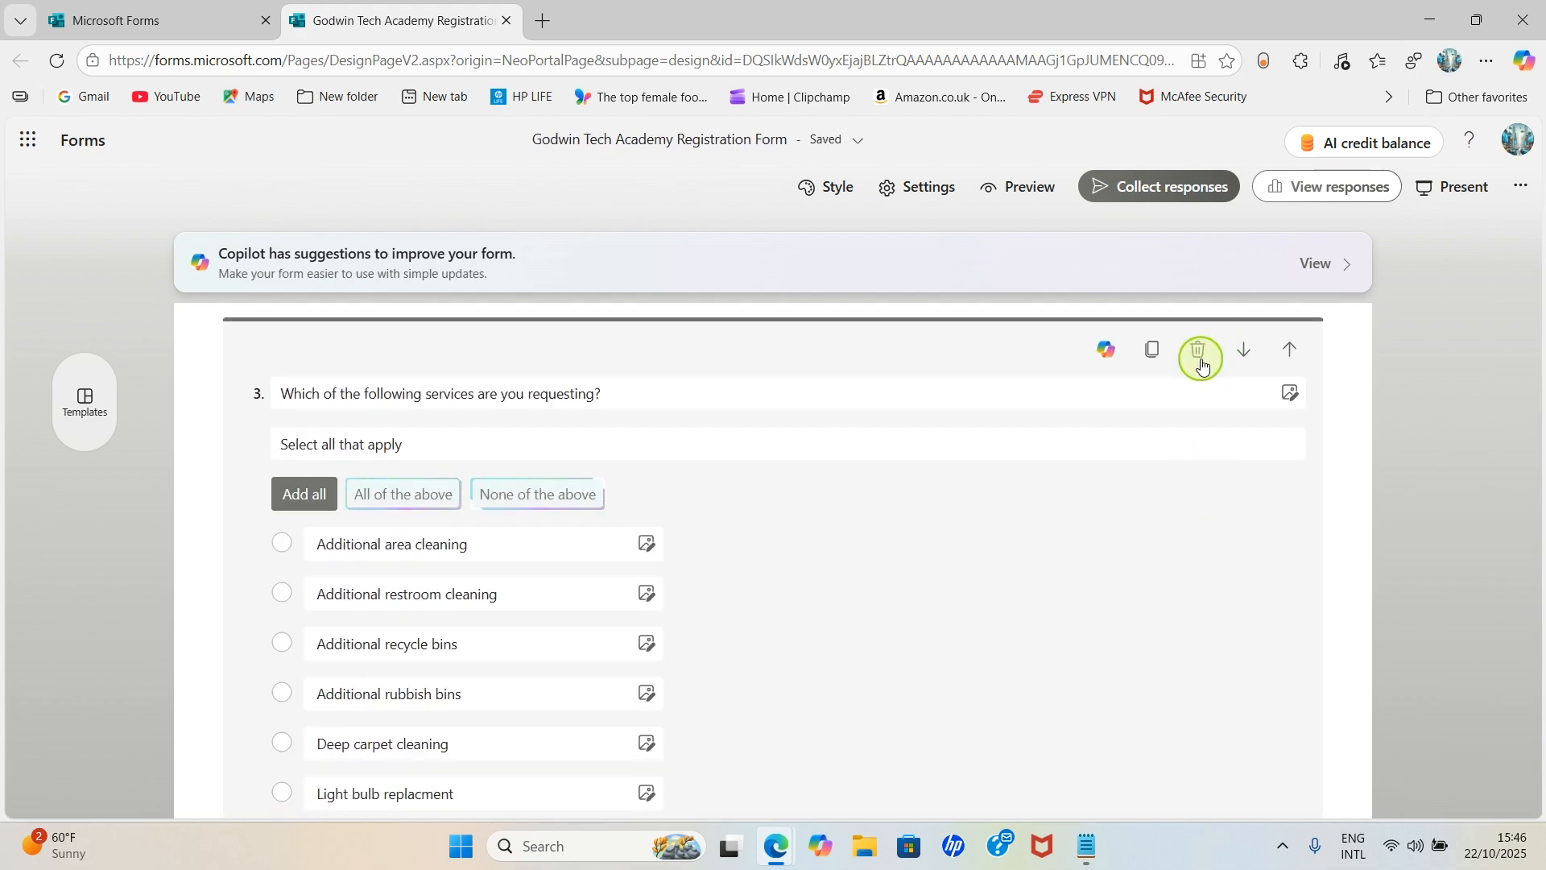
click(1198, 352)
click(1108, 506)
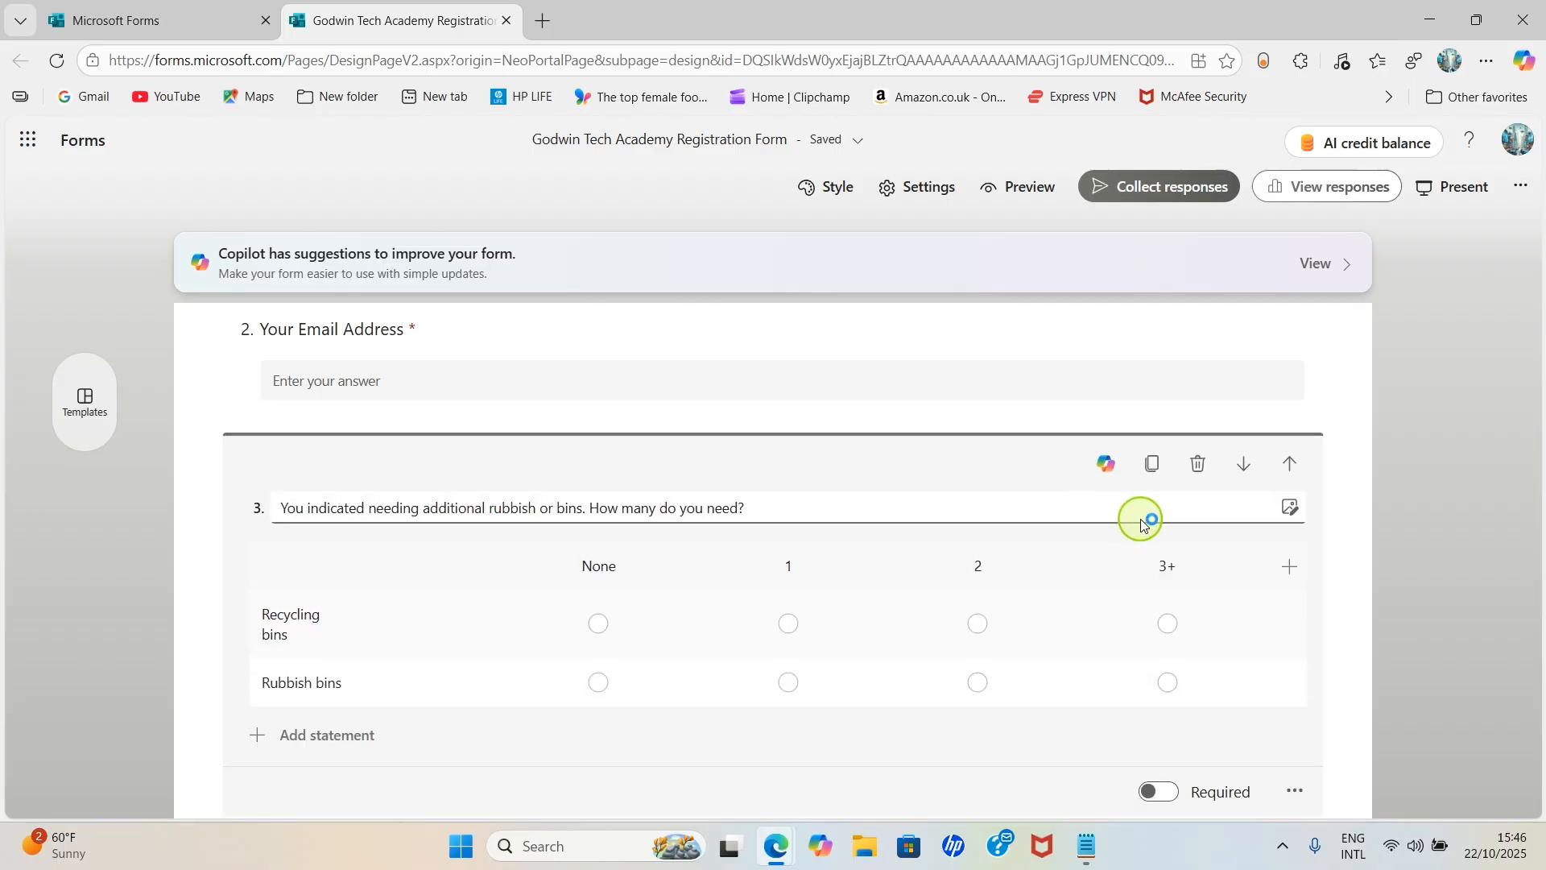
click(1197, 463)
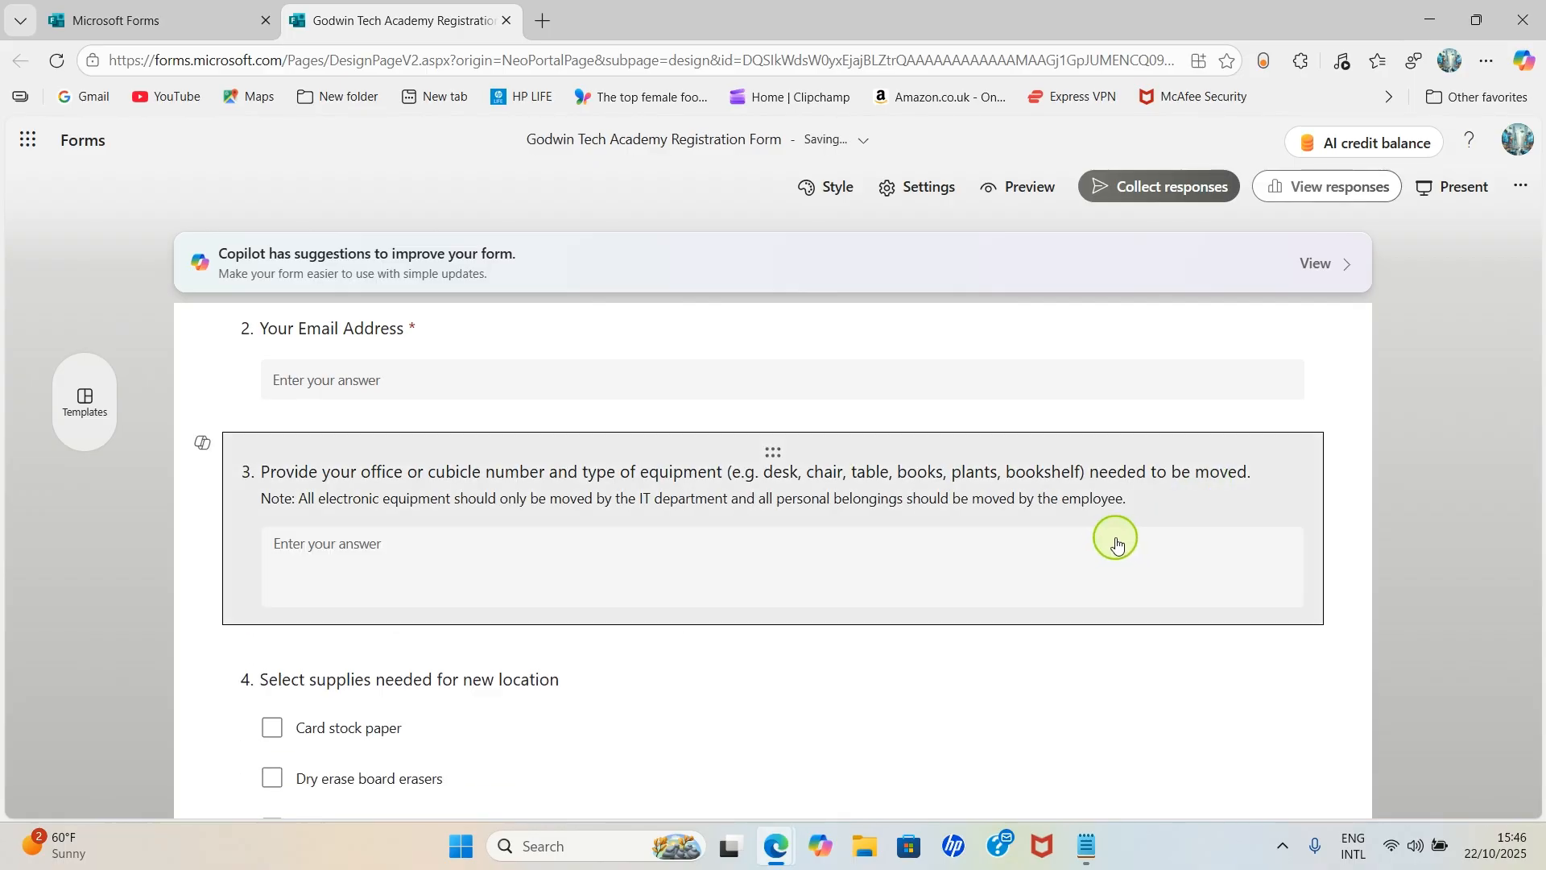
- Delete all remaining template questions, from the office or cubicle equipment question through the office key or key fob question
click(1176, 499)
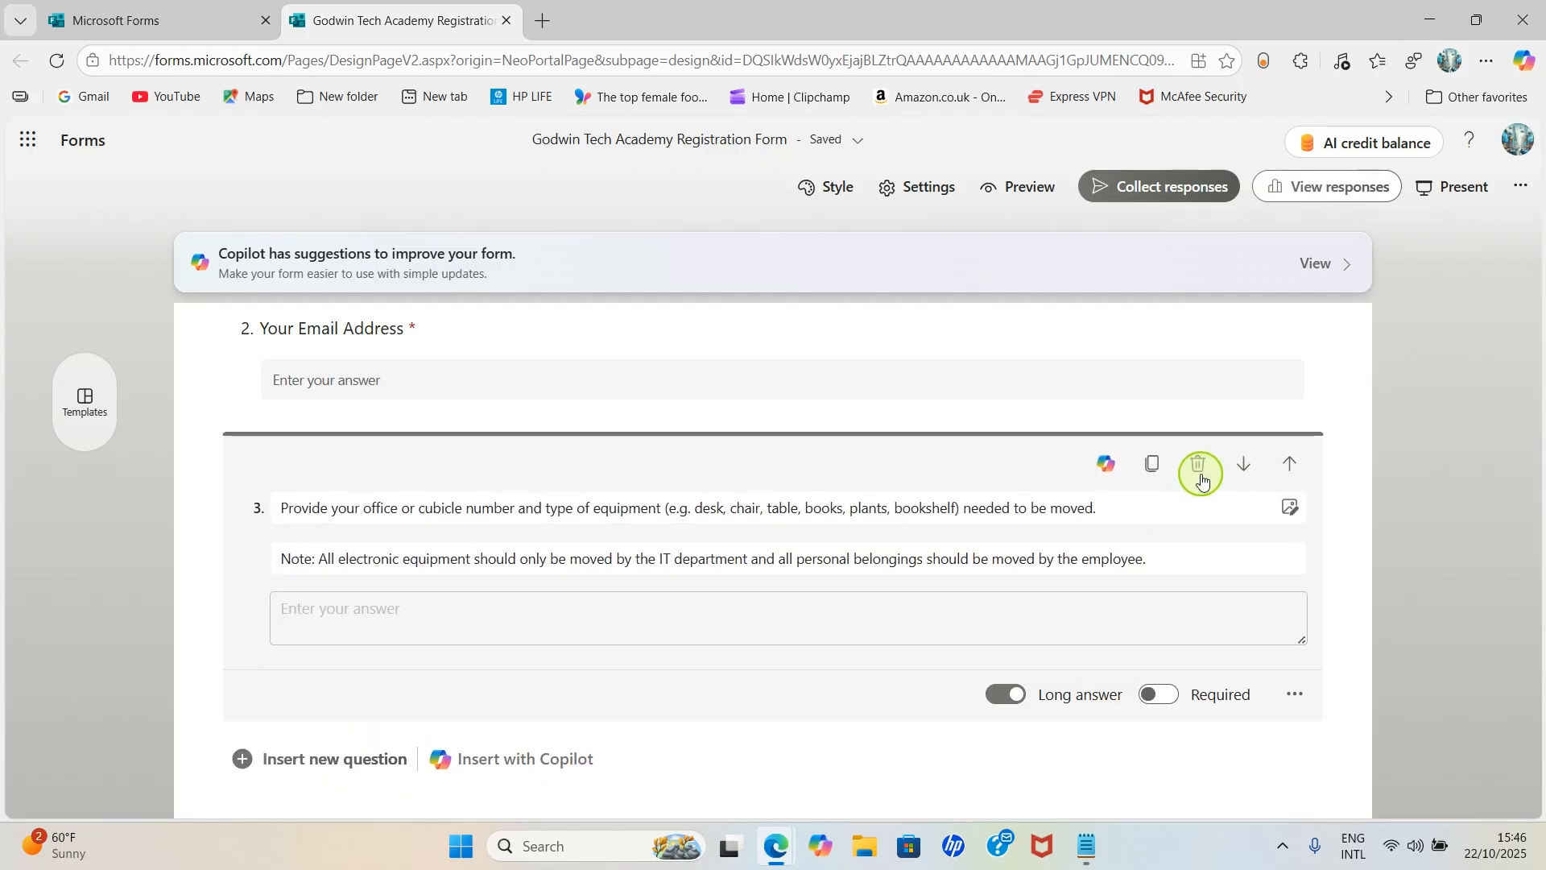
click(1198, 463)
click(1271, 515)
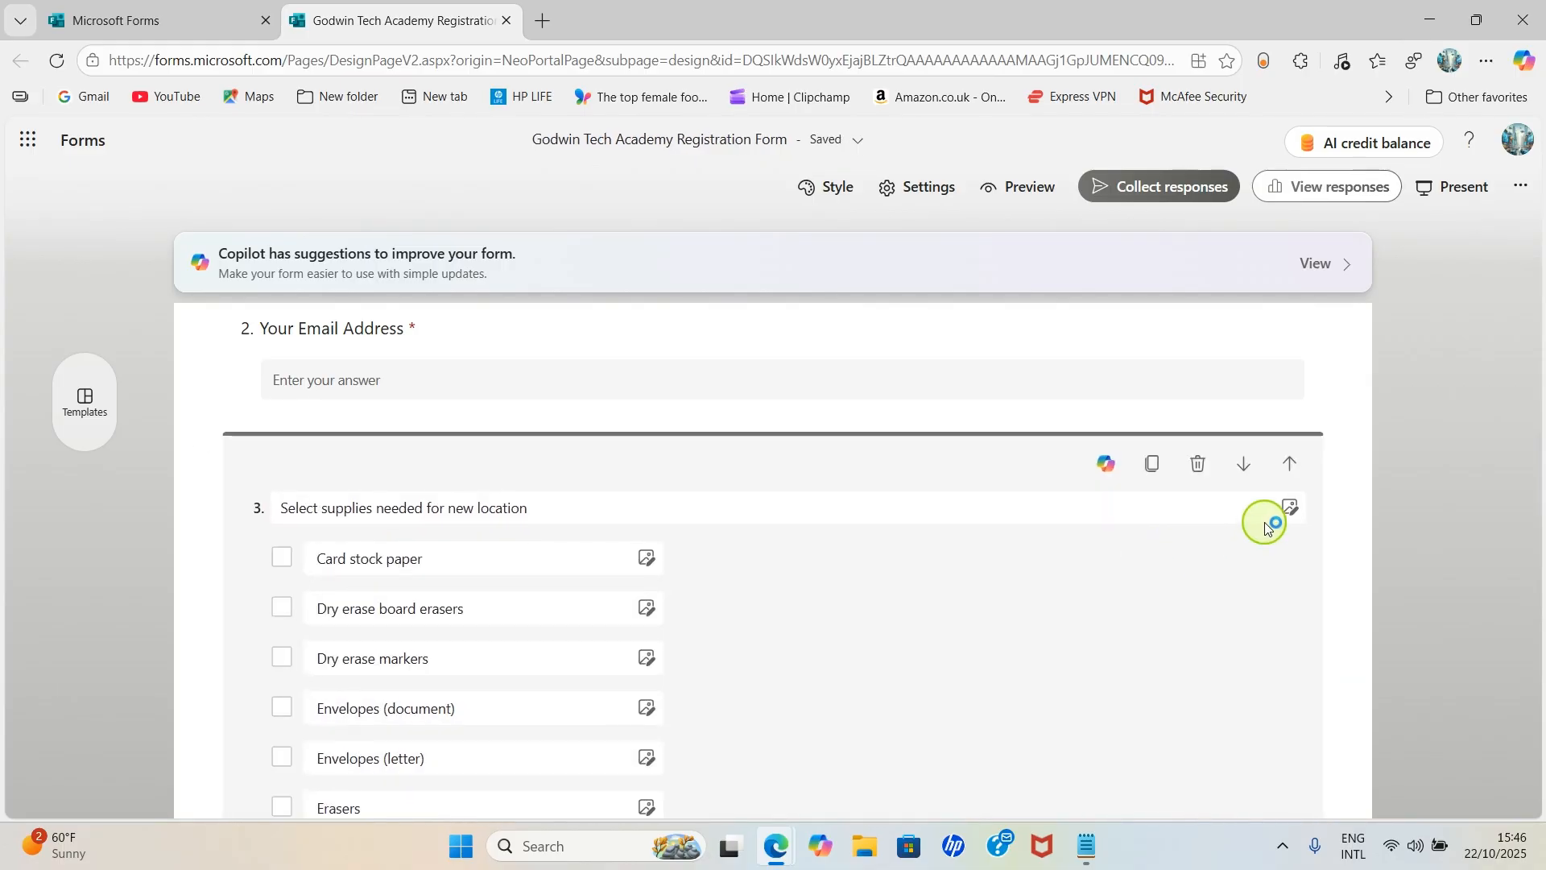
click(1205, 355)
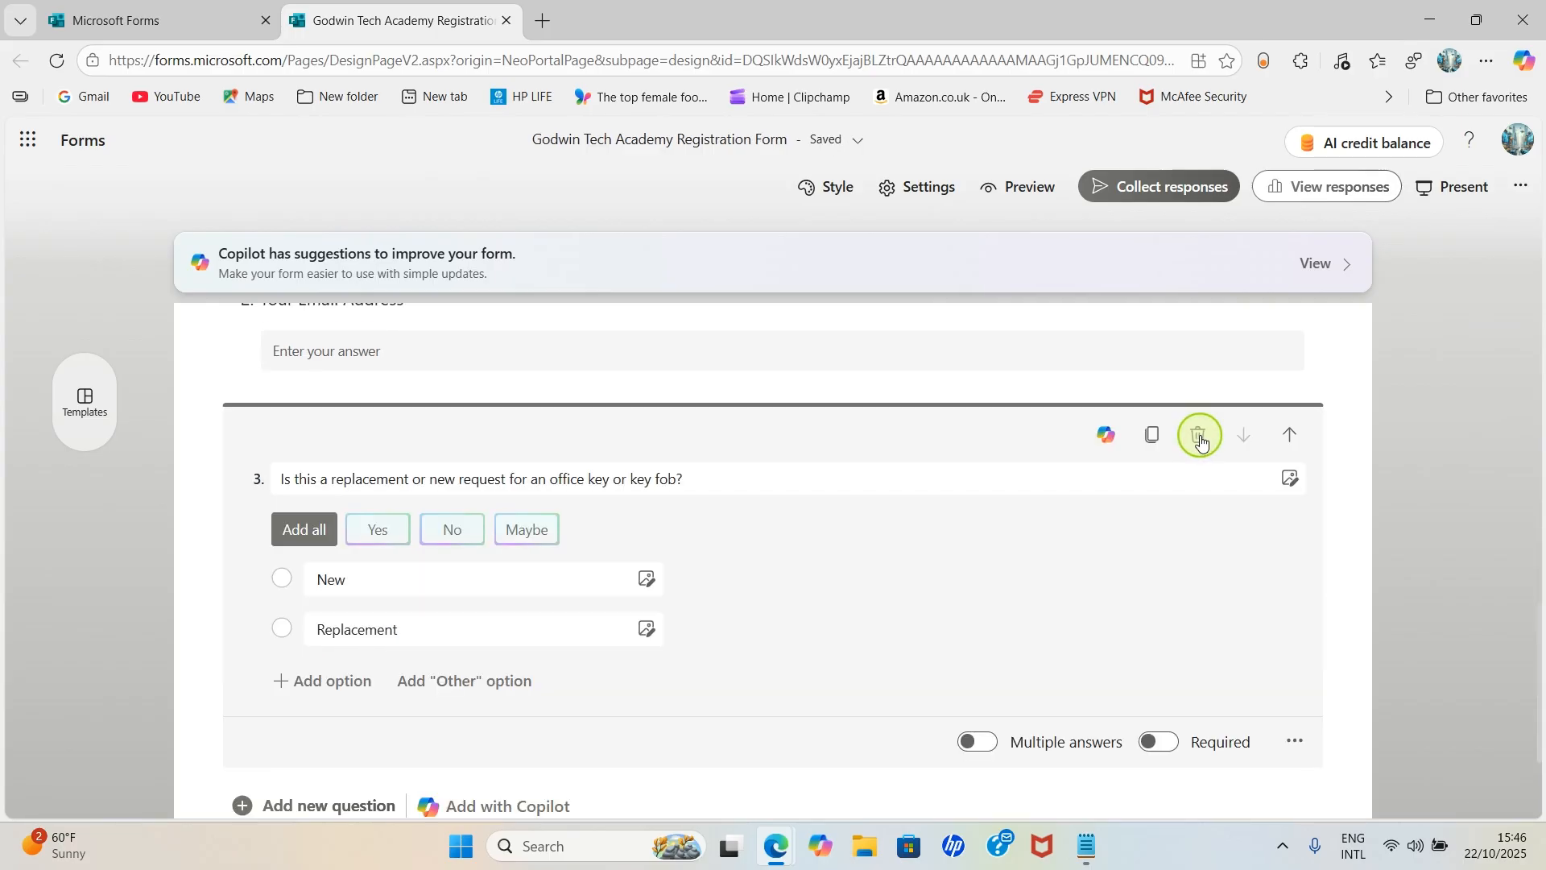
click(1200, 436)
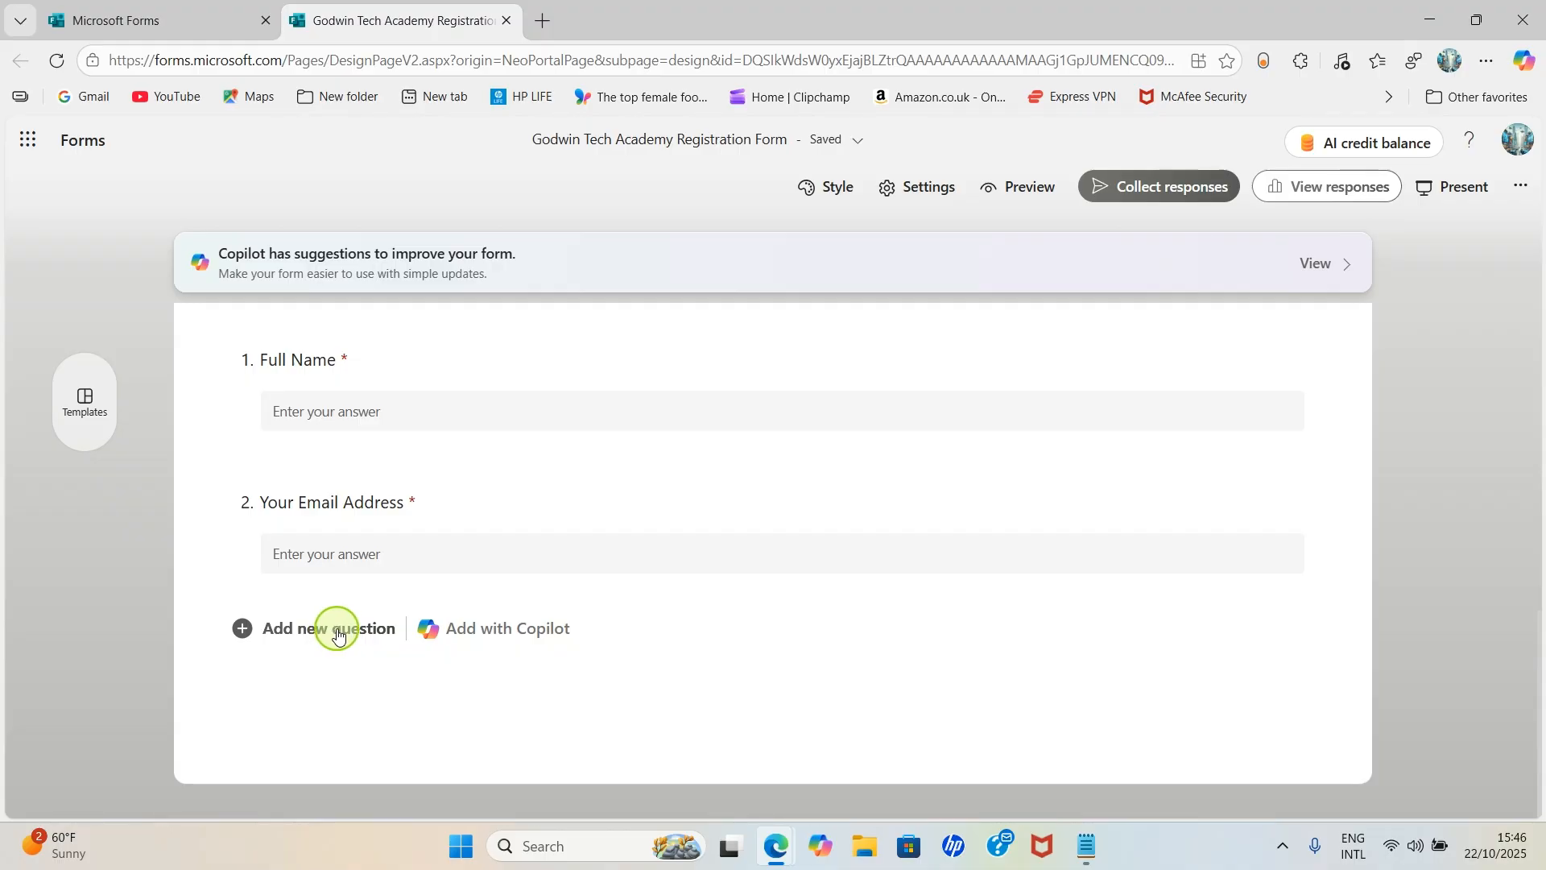
- Add a text question titled "Your Age" after the email address question
click(337, 632)
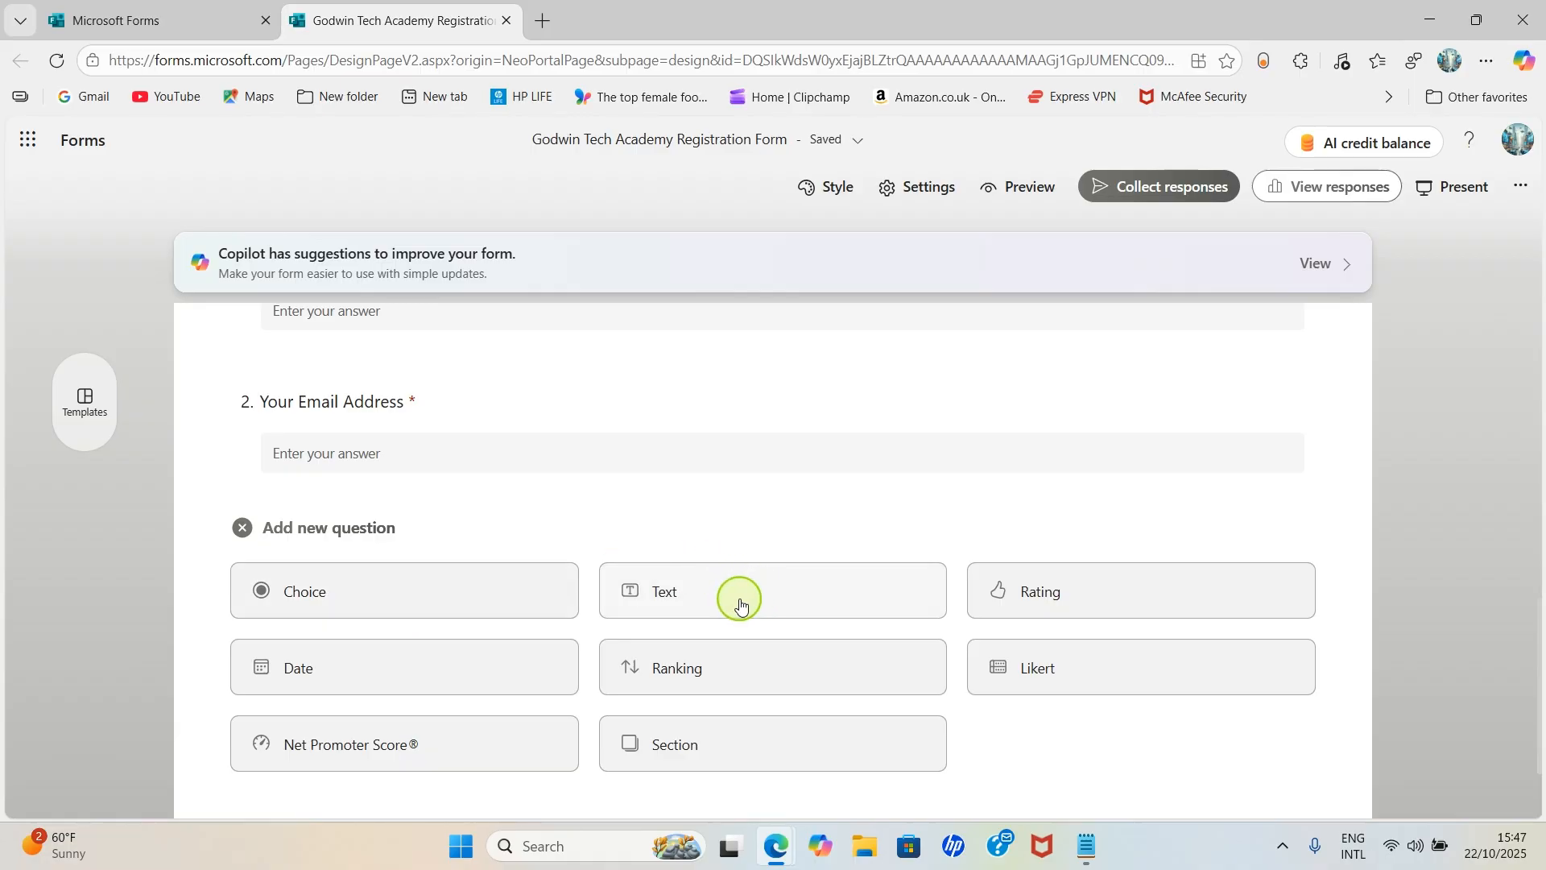
click(714, 596)
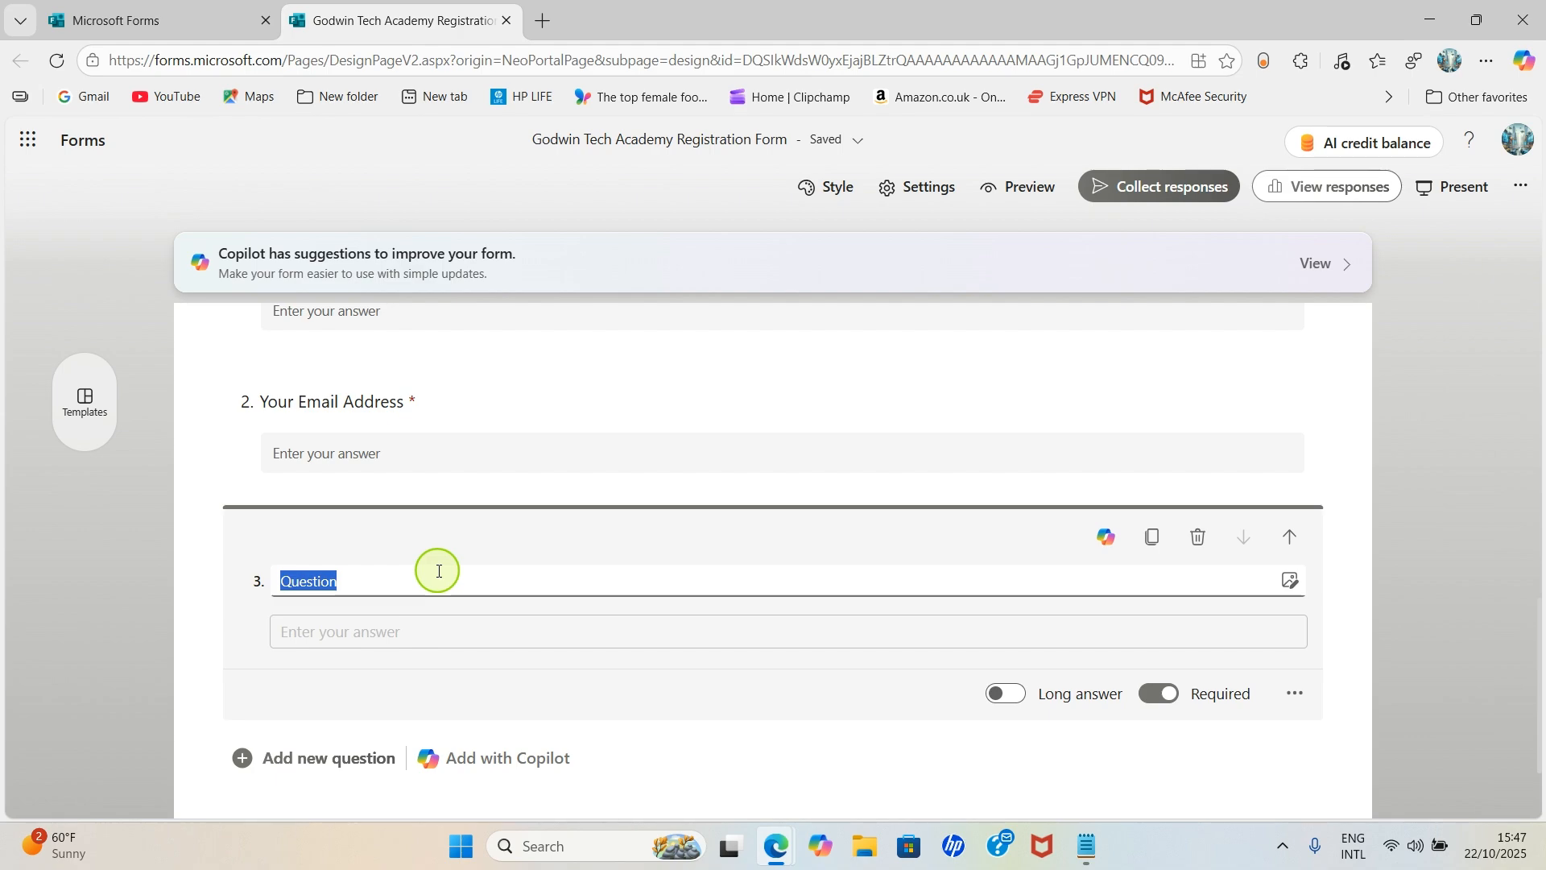
text(You)
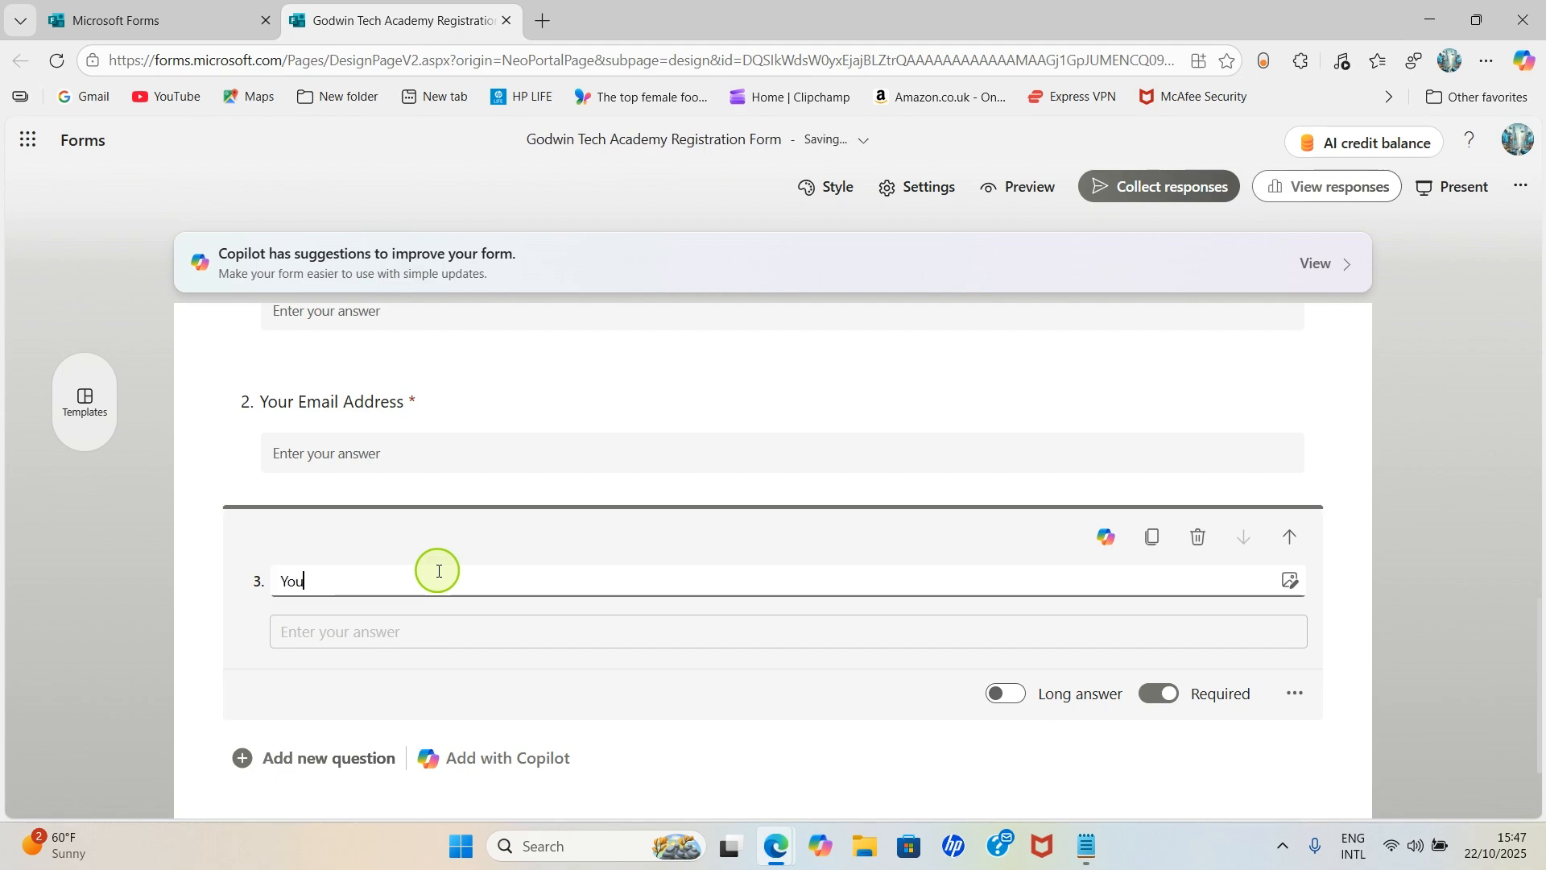
text(r Age)
- Add a text question titled "State of Origin" below the age question
scroll(564, 604, down, 2)
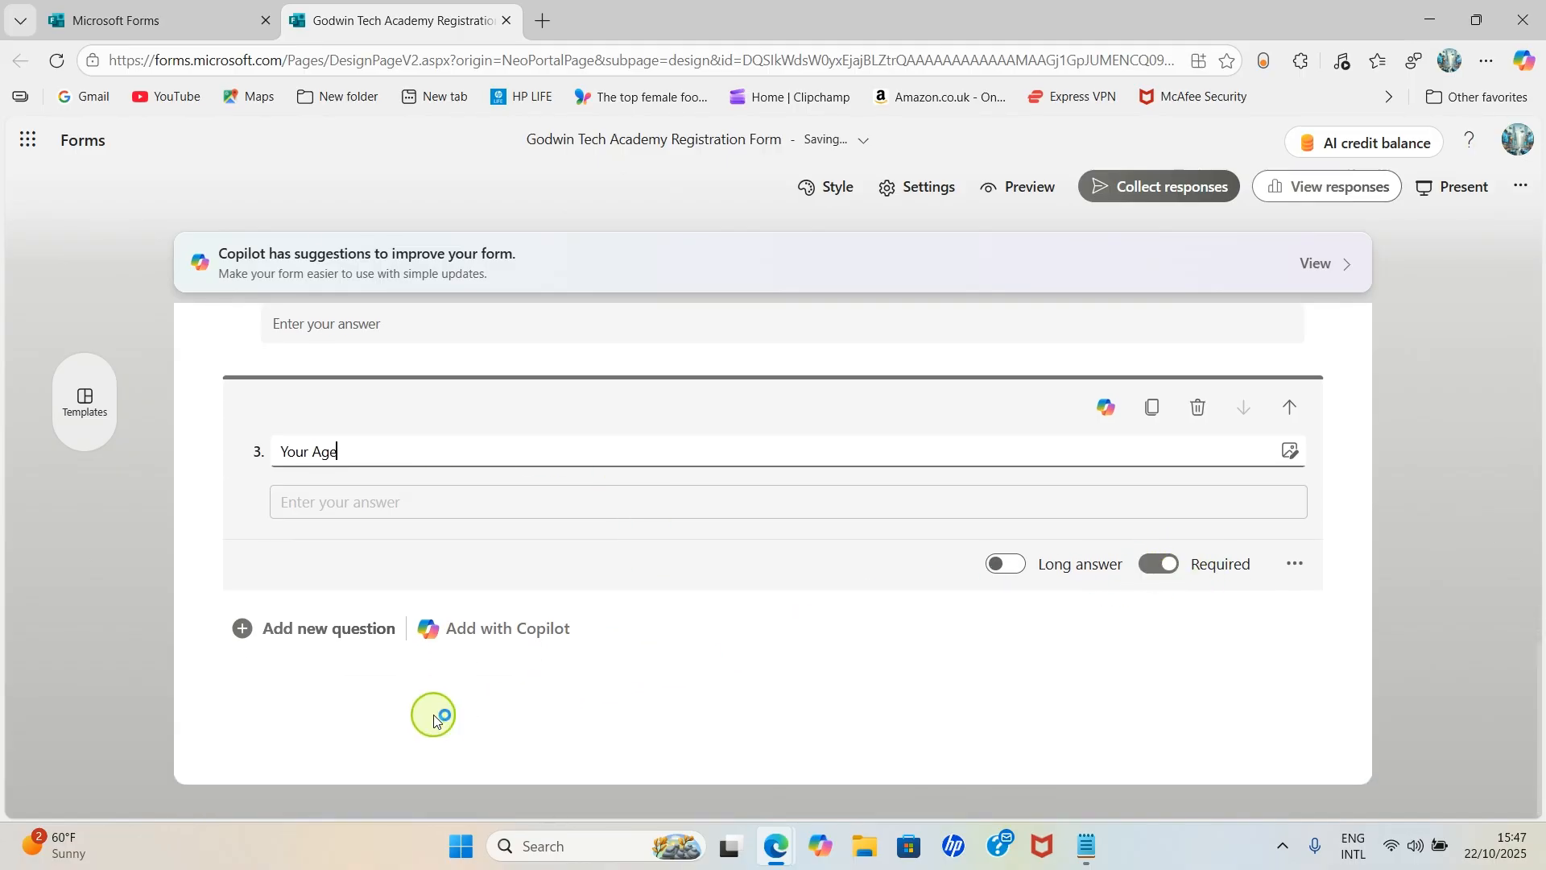
click(309, 636)
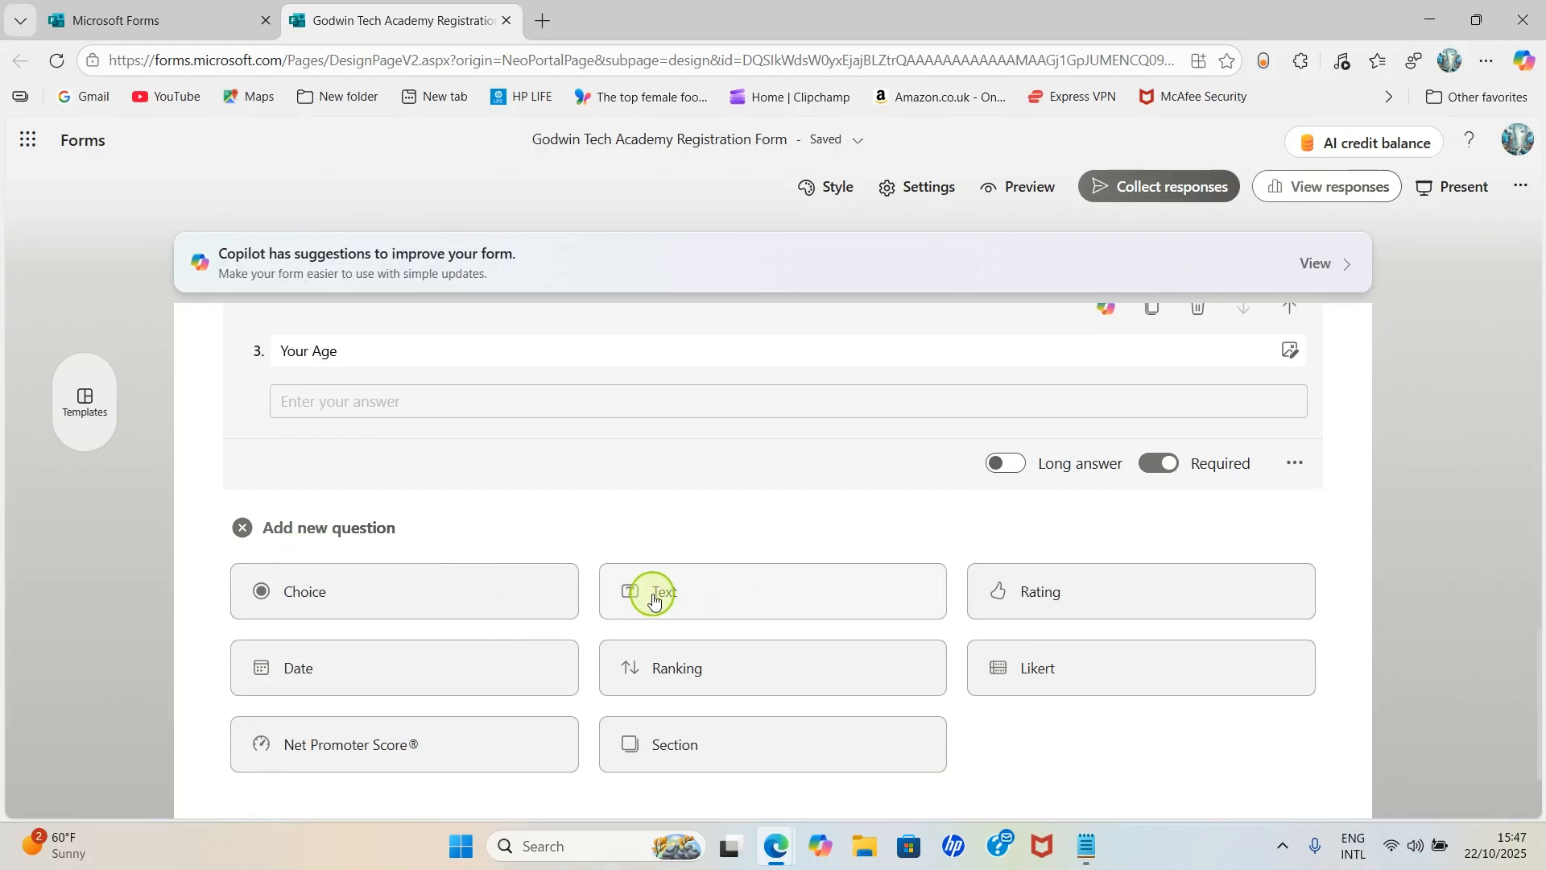
click(697, 602)
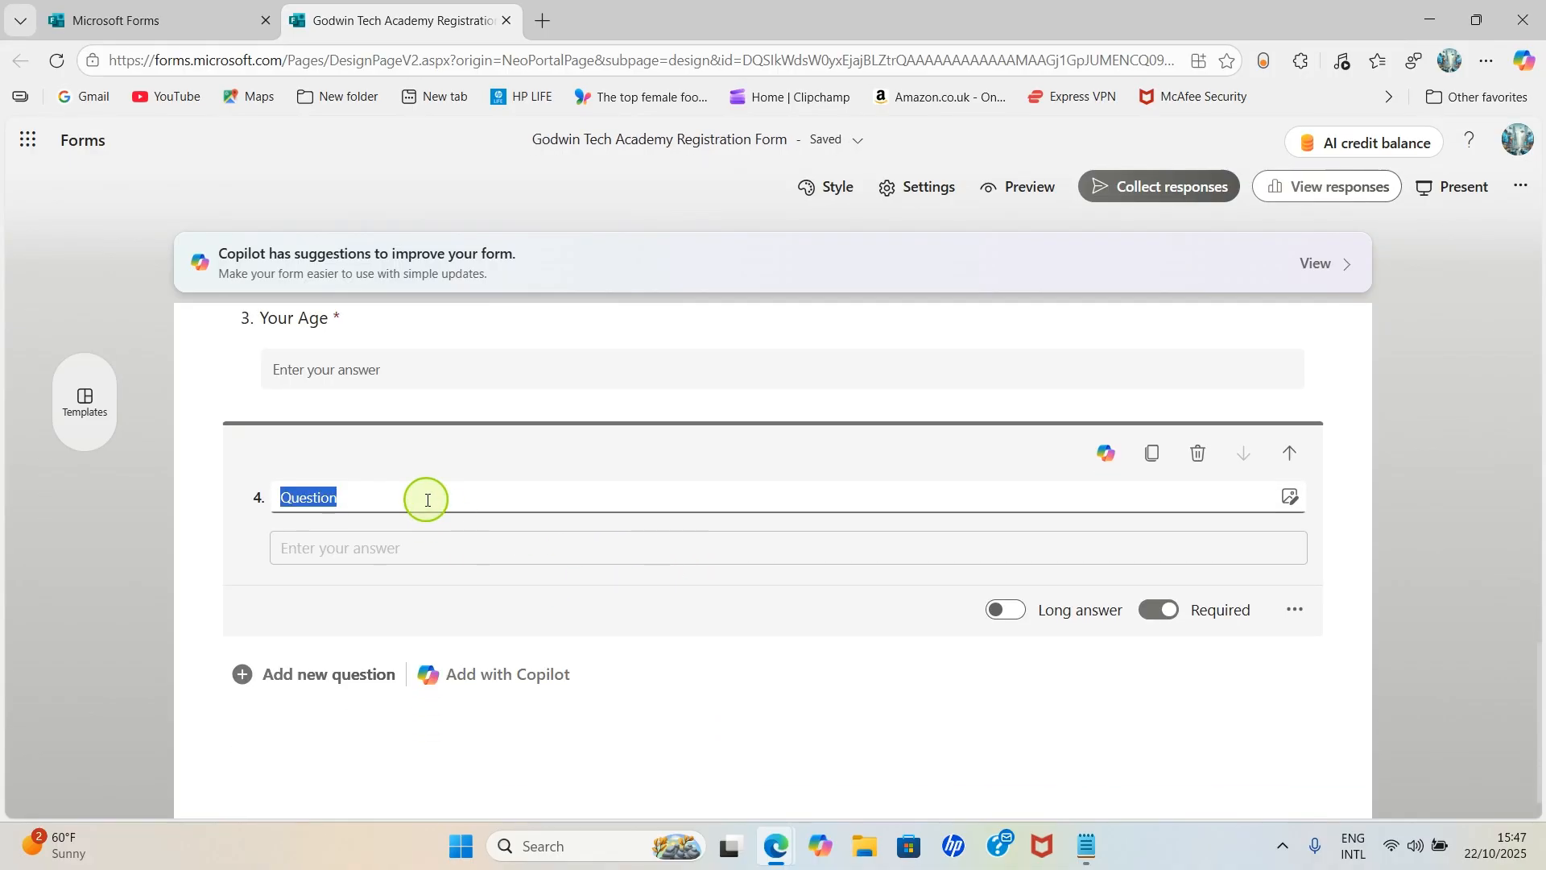
text(State of Origin)
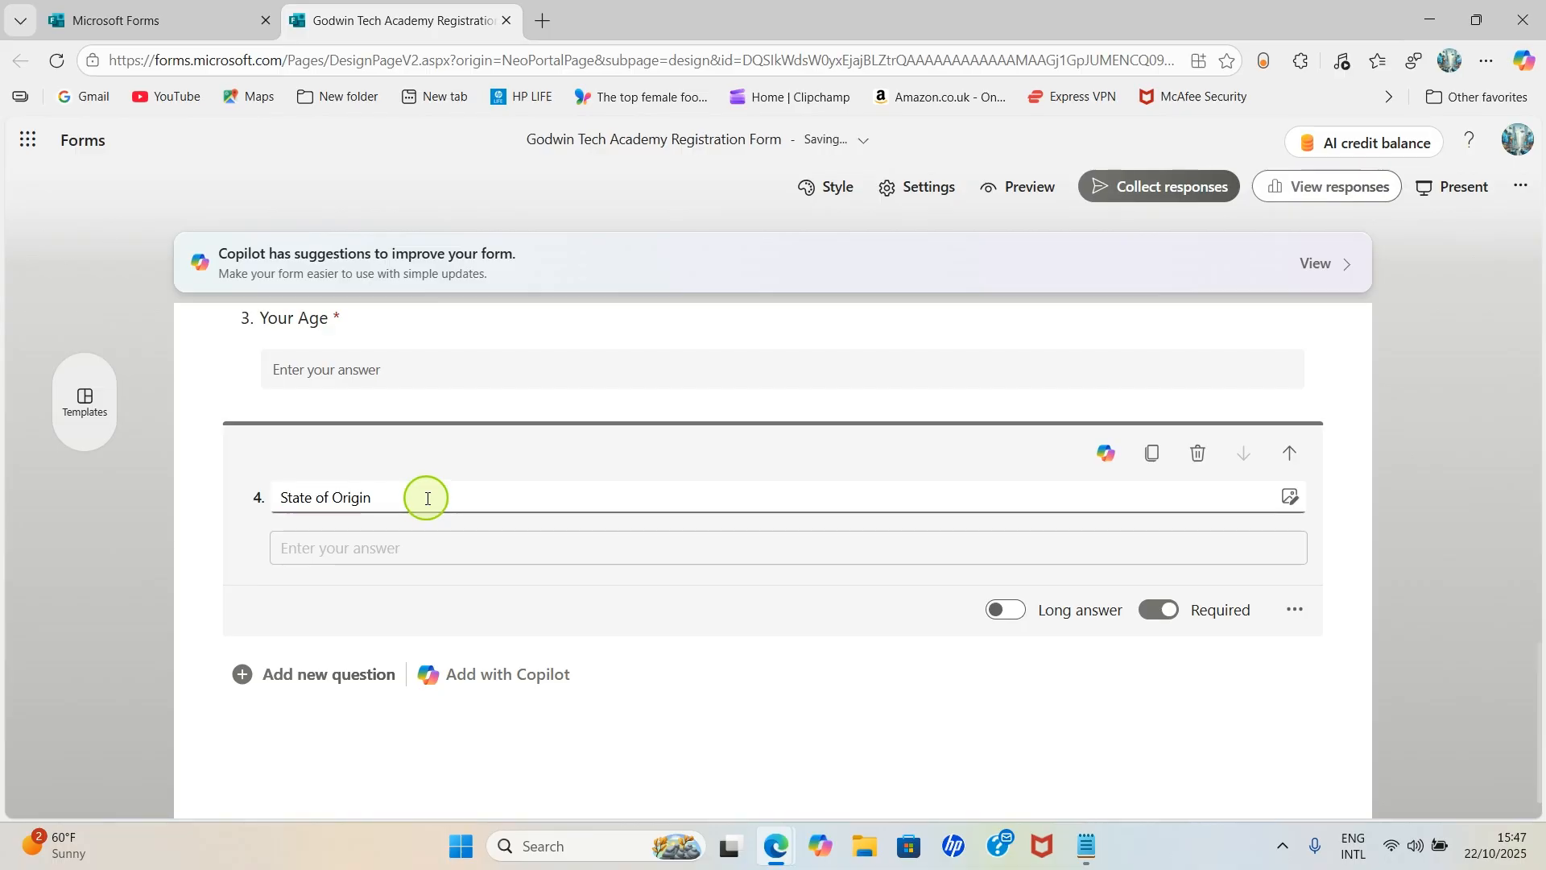
- Add a text question titled "Country" below the "State of Origin" question
scroll(1222, 648, down, 1)
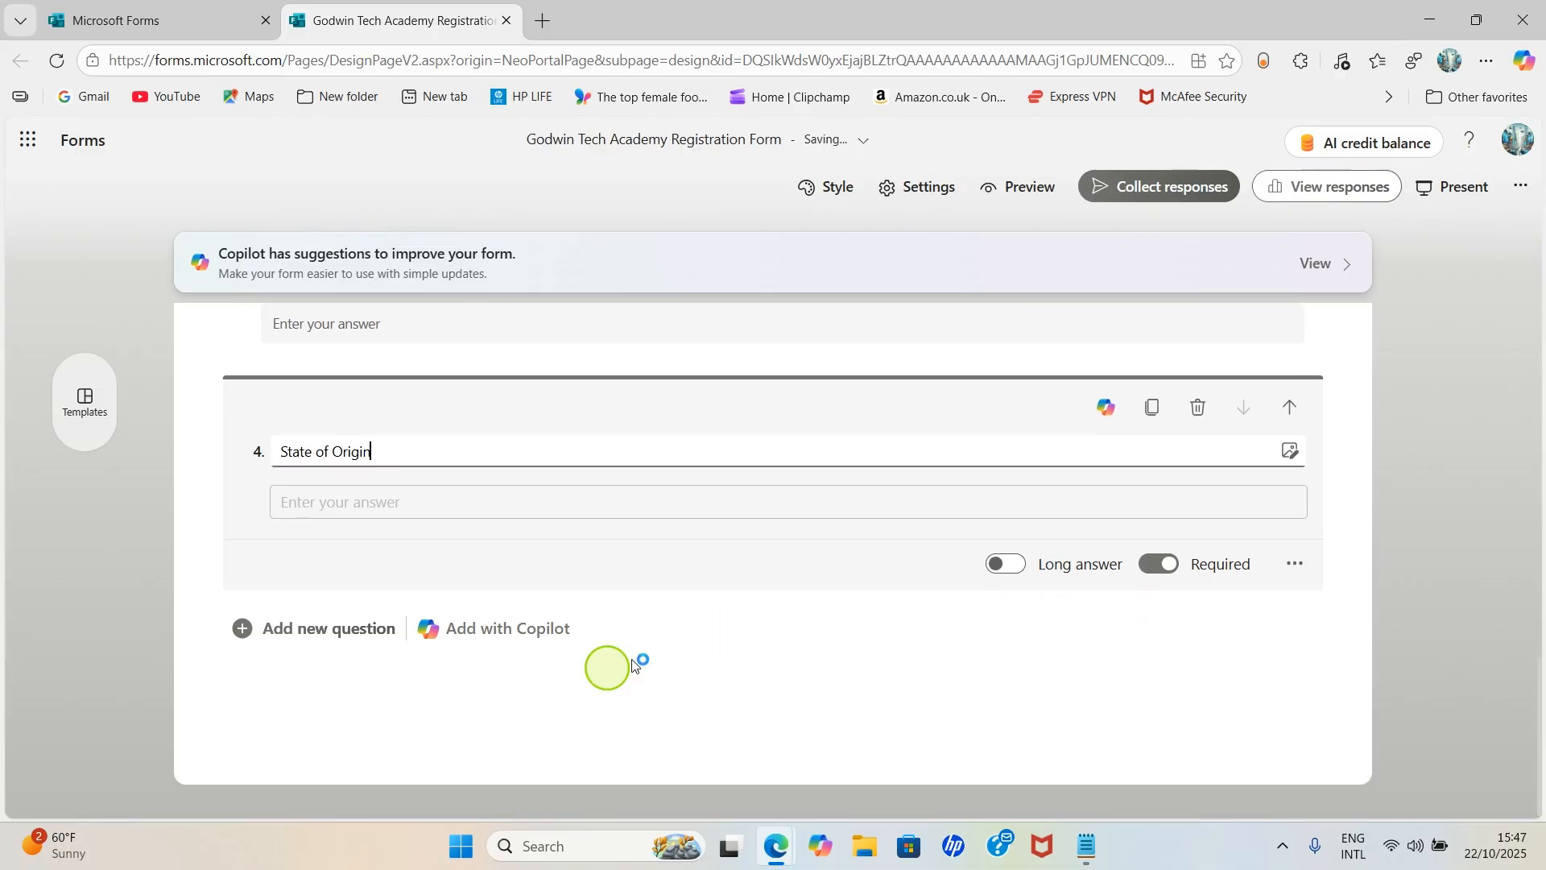
click(325, 657)
scroll(408, 701, down, 2)
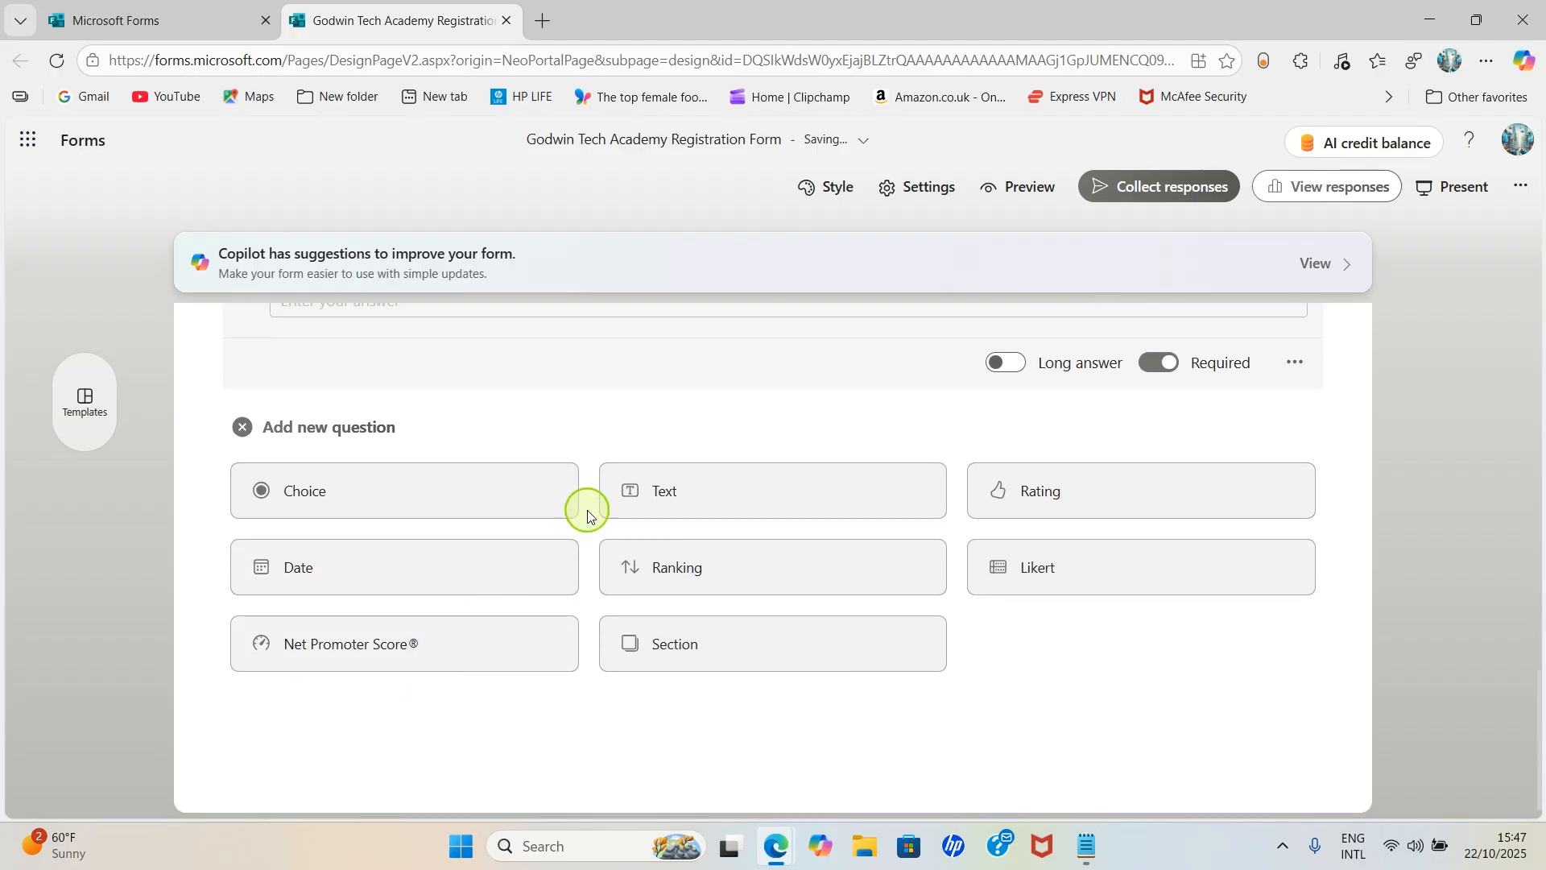
click(713, 506)
text(C)
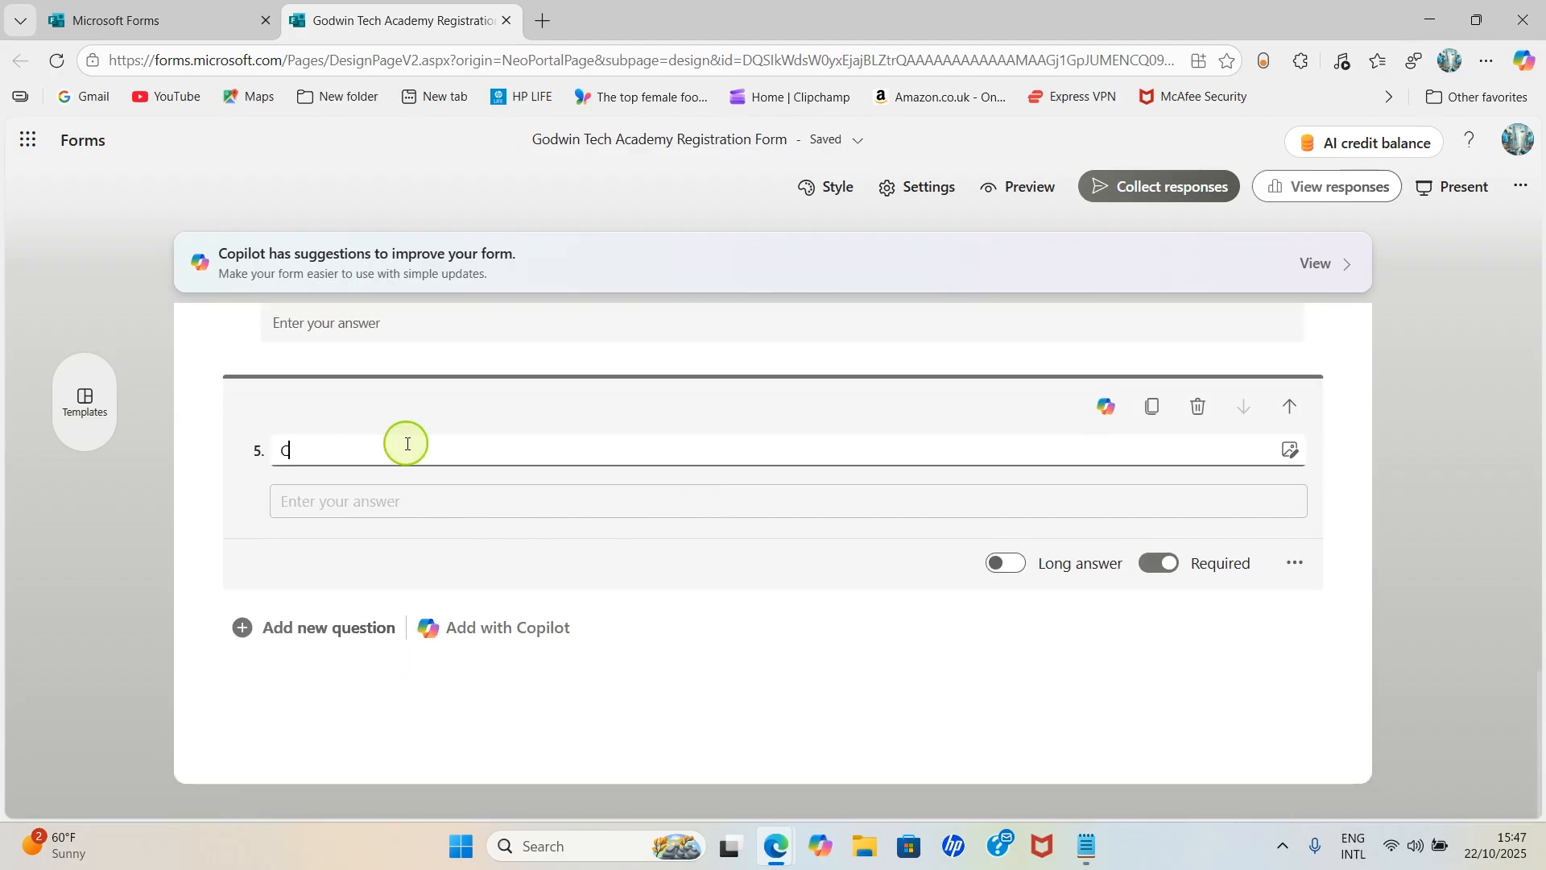
text(ountr)
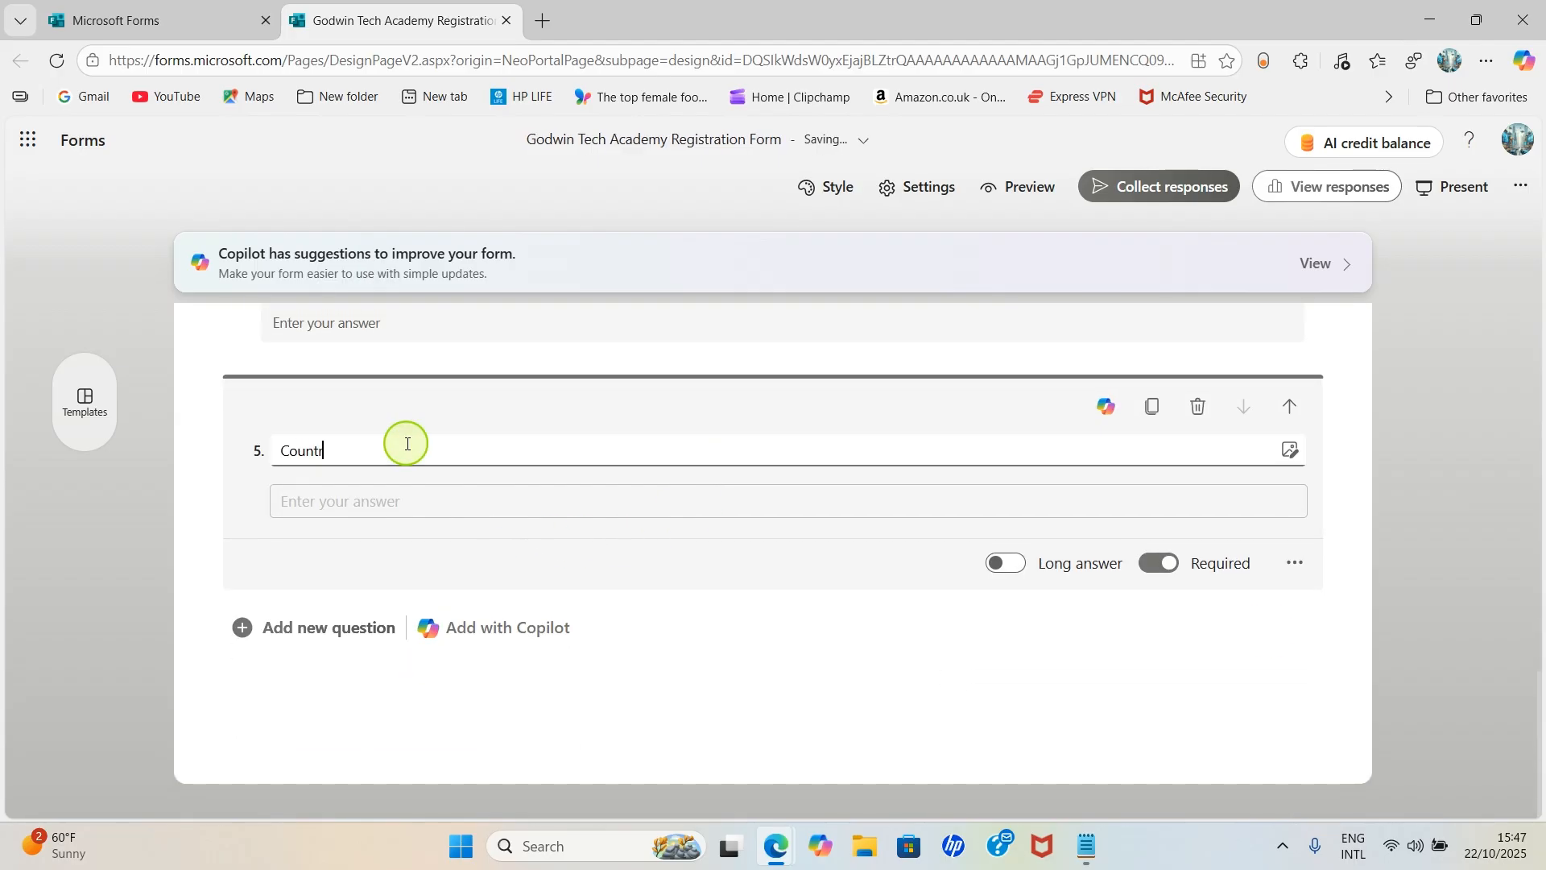
text(y)
- Add a text question titled "Course of Interest" at the end of the form
click(322, 627)
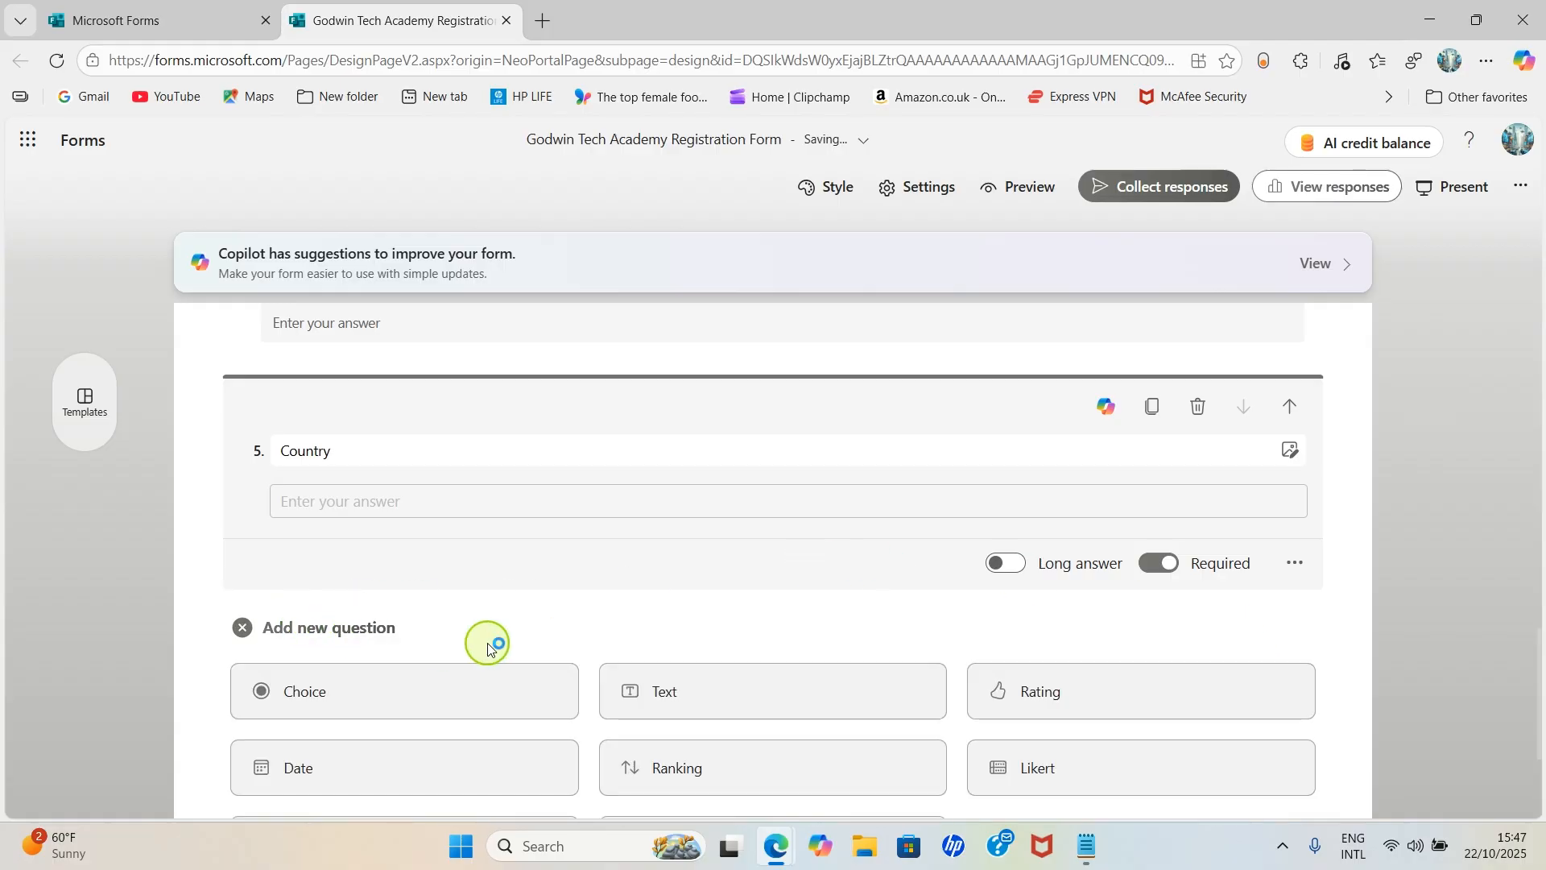
scroll(595, 645, down, 3)
click(702, 482)
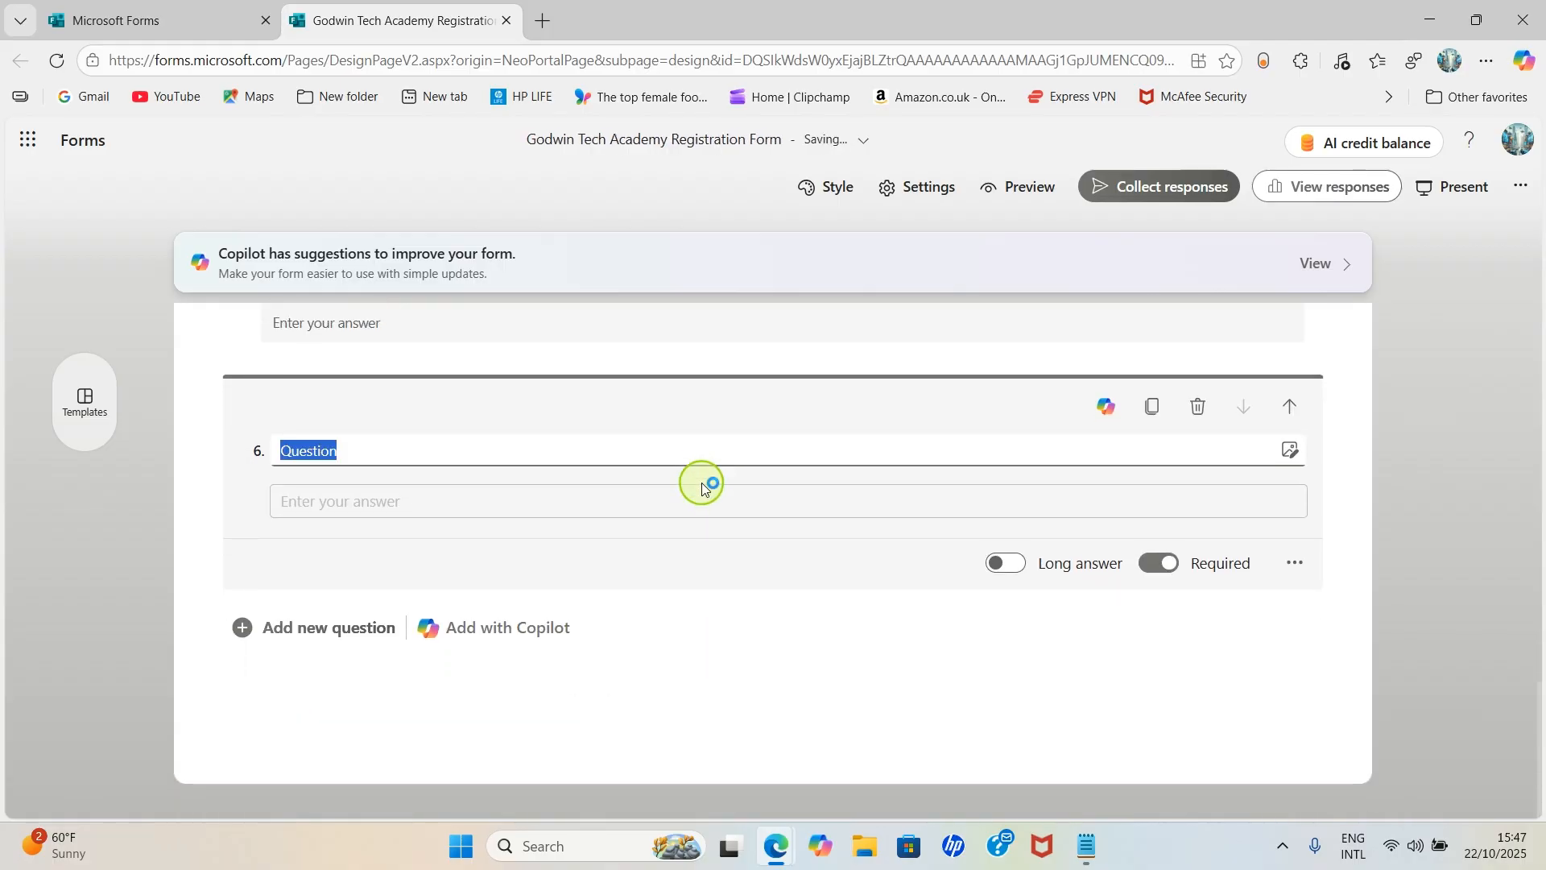
scroll(485, 467, up, 1)
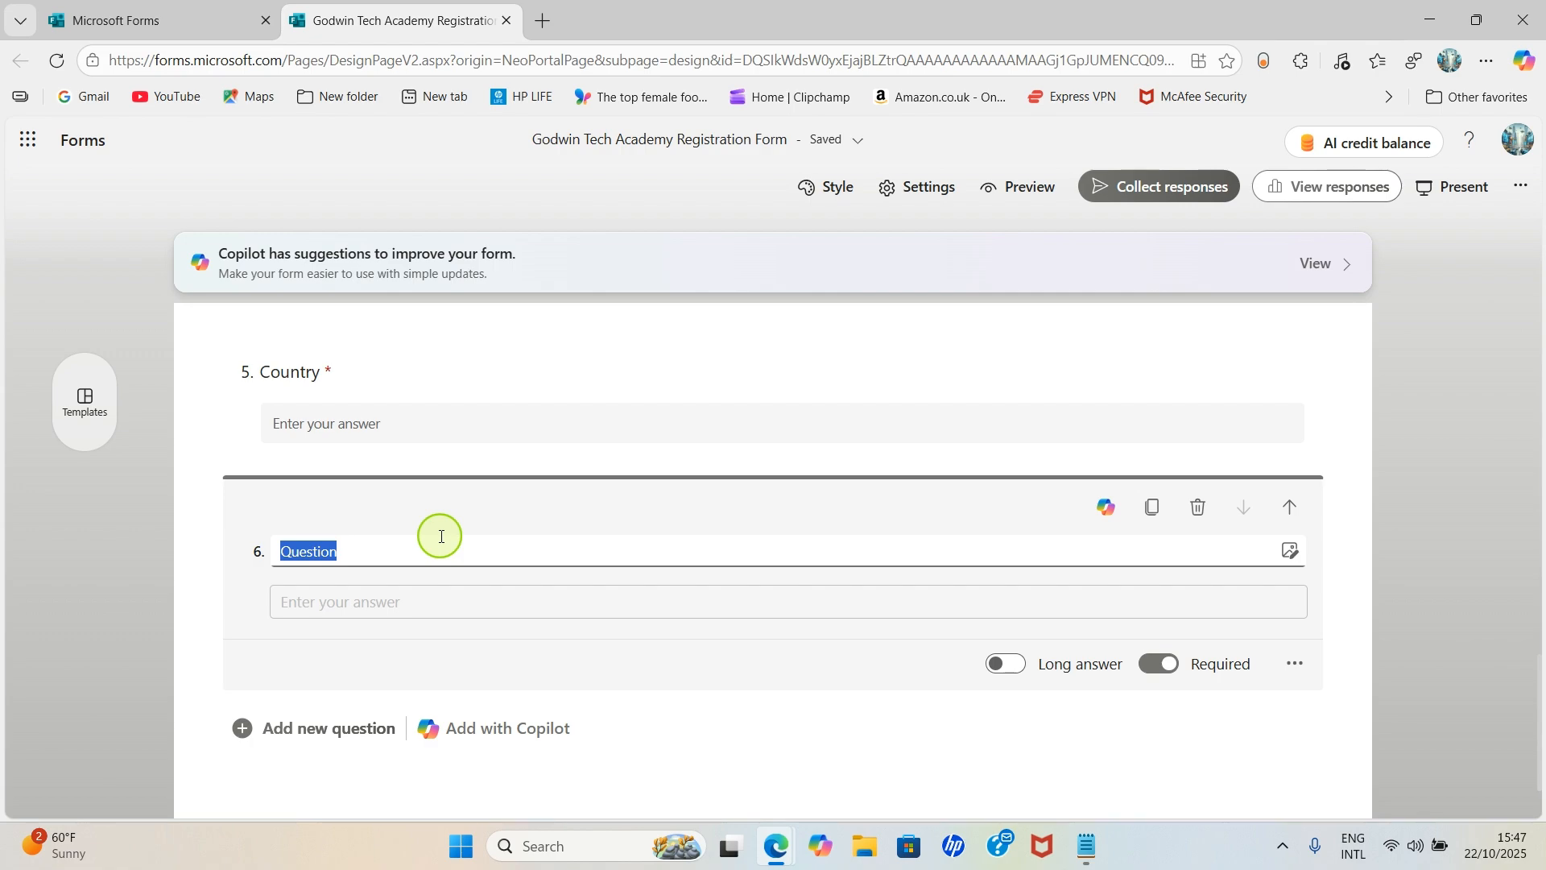
text(Course)
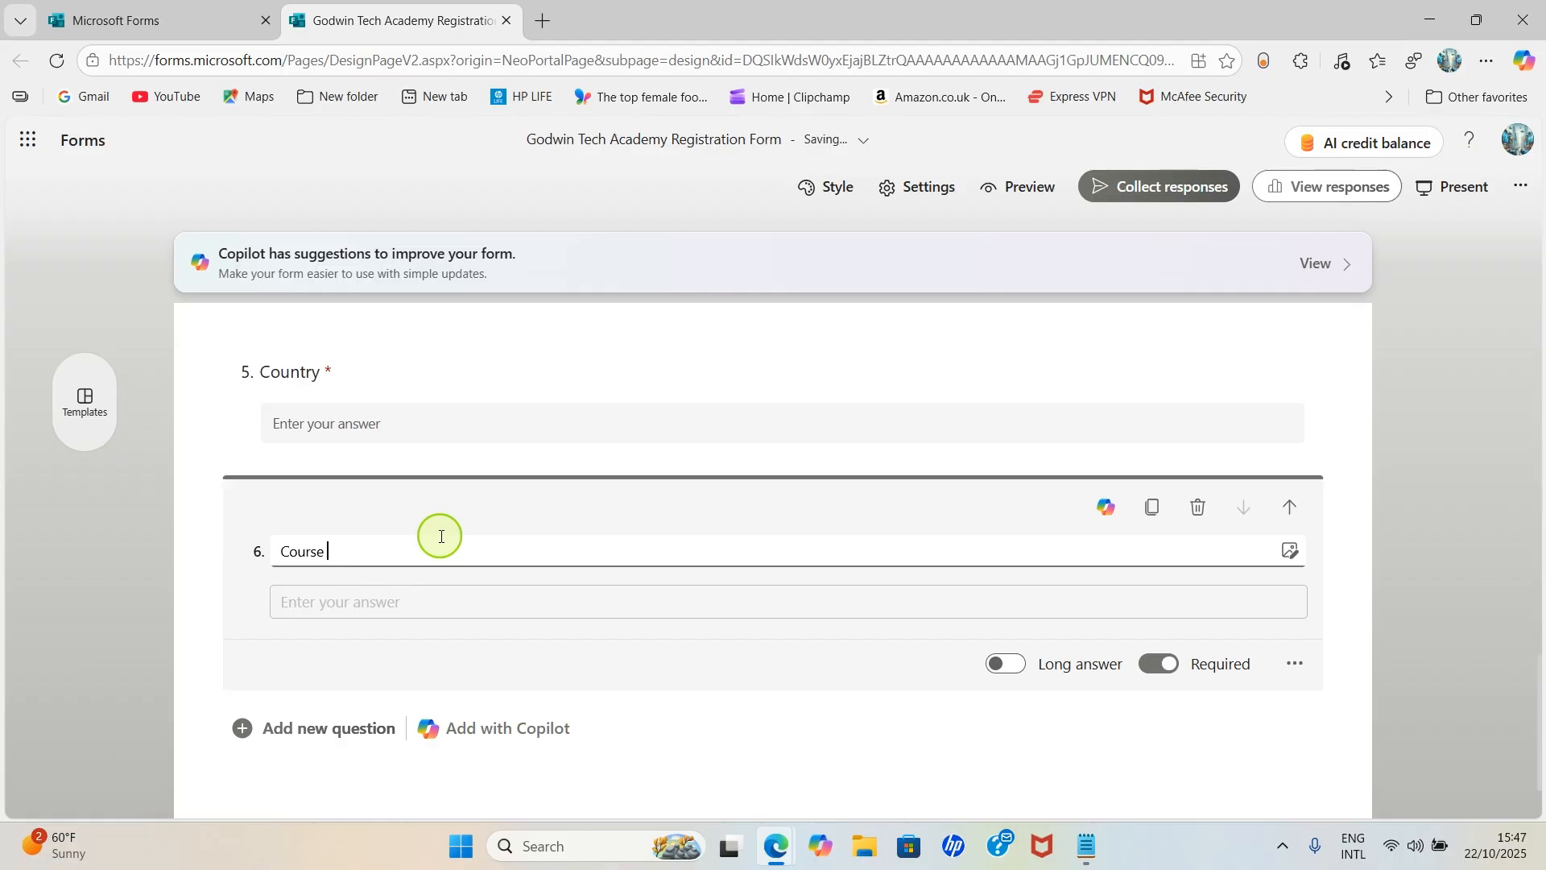
text(of Interest)
click(1361, 628)
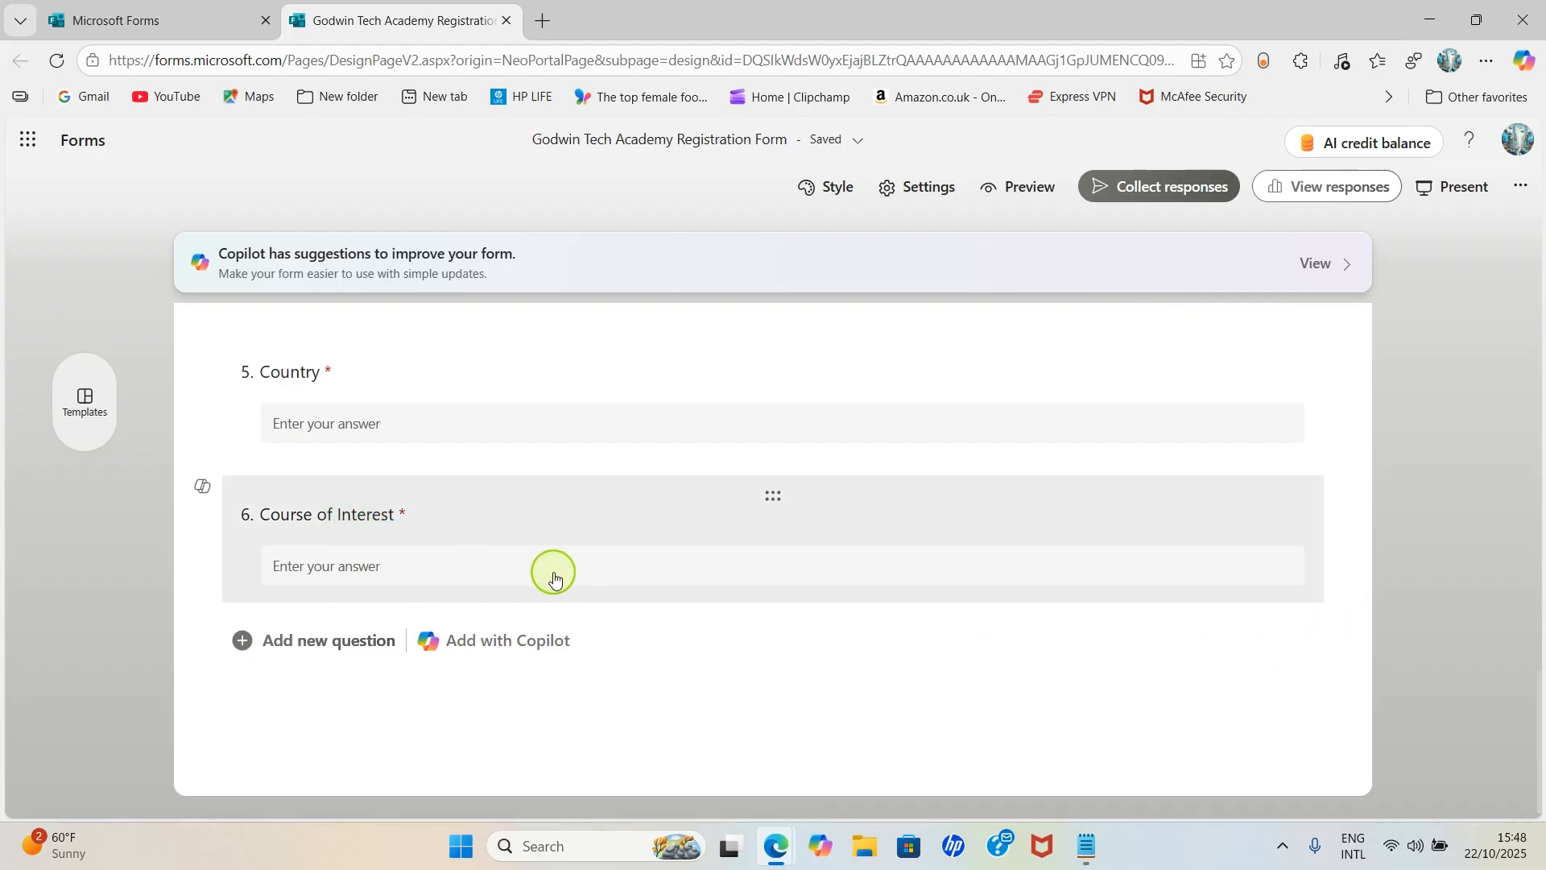
scroll(622, 600, up, 1)
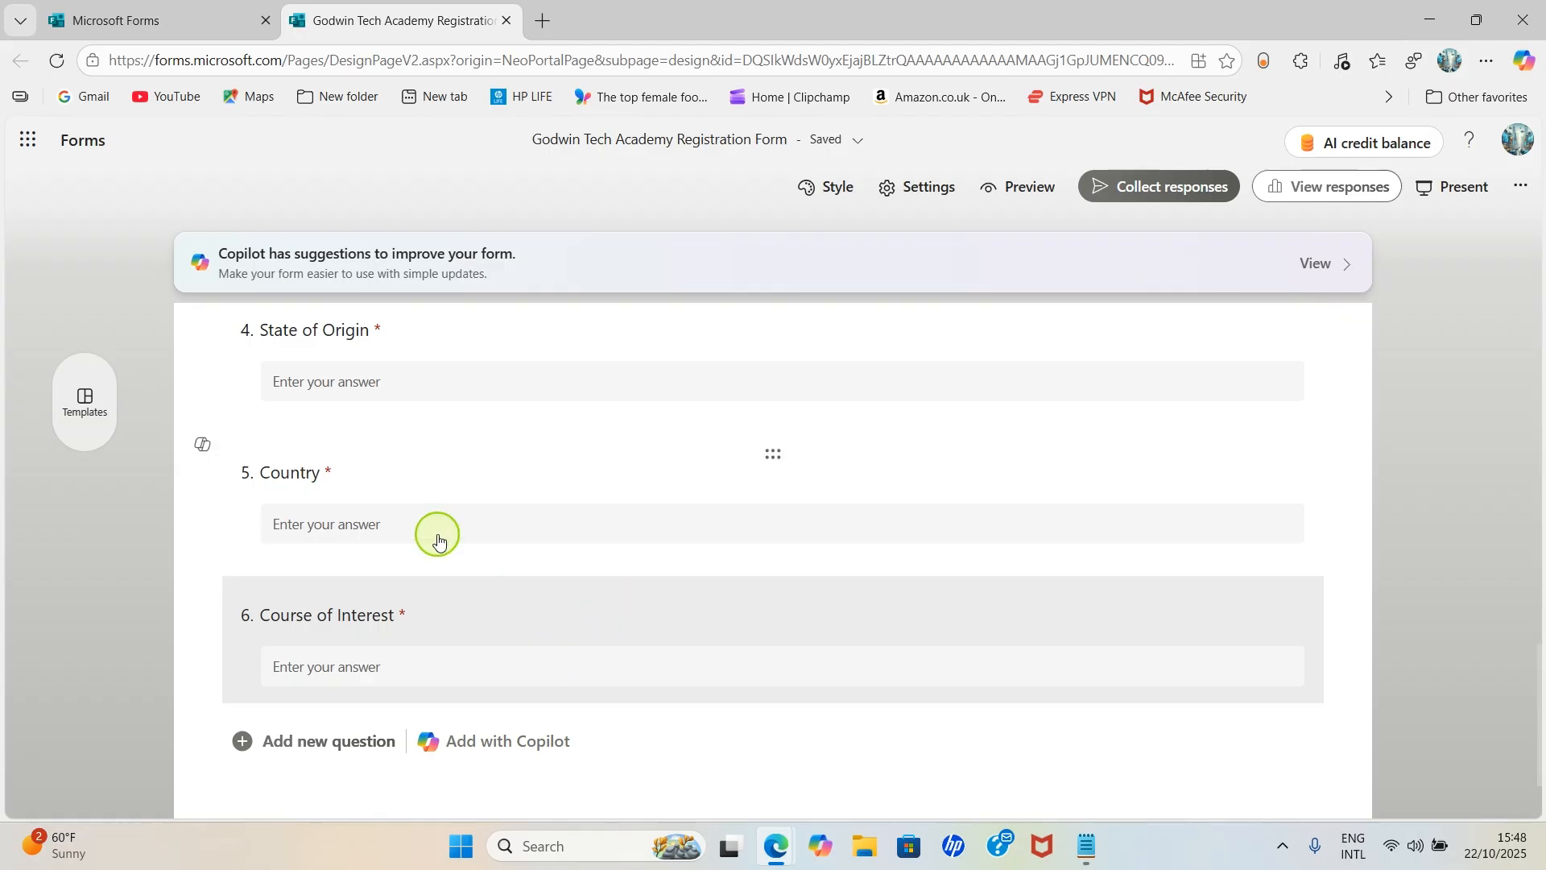
scroll(439, 507, down, 1)
scroll(441, 482, down, 1)
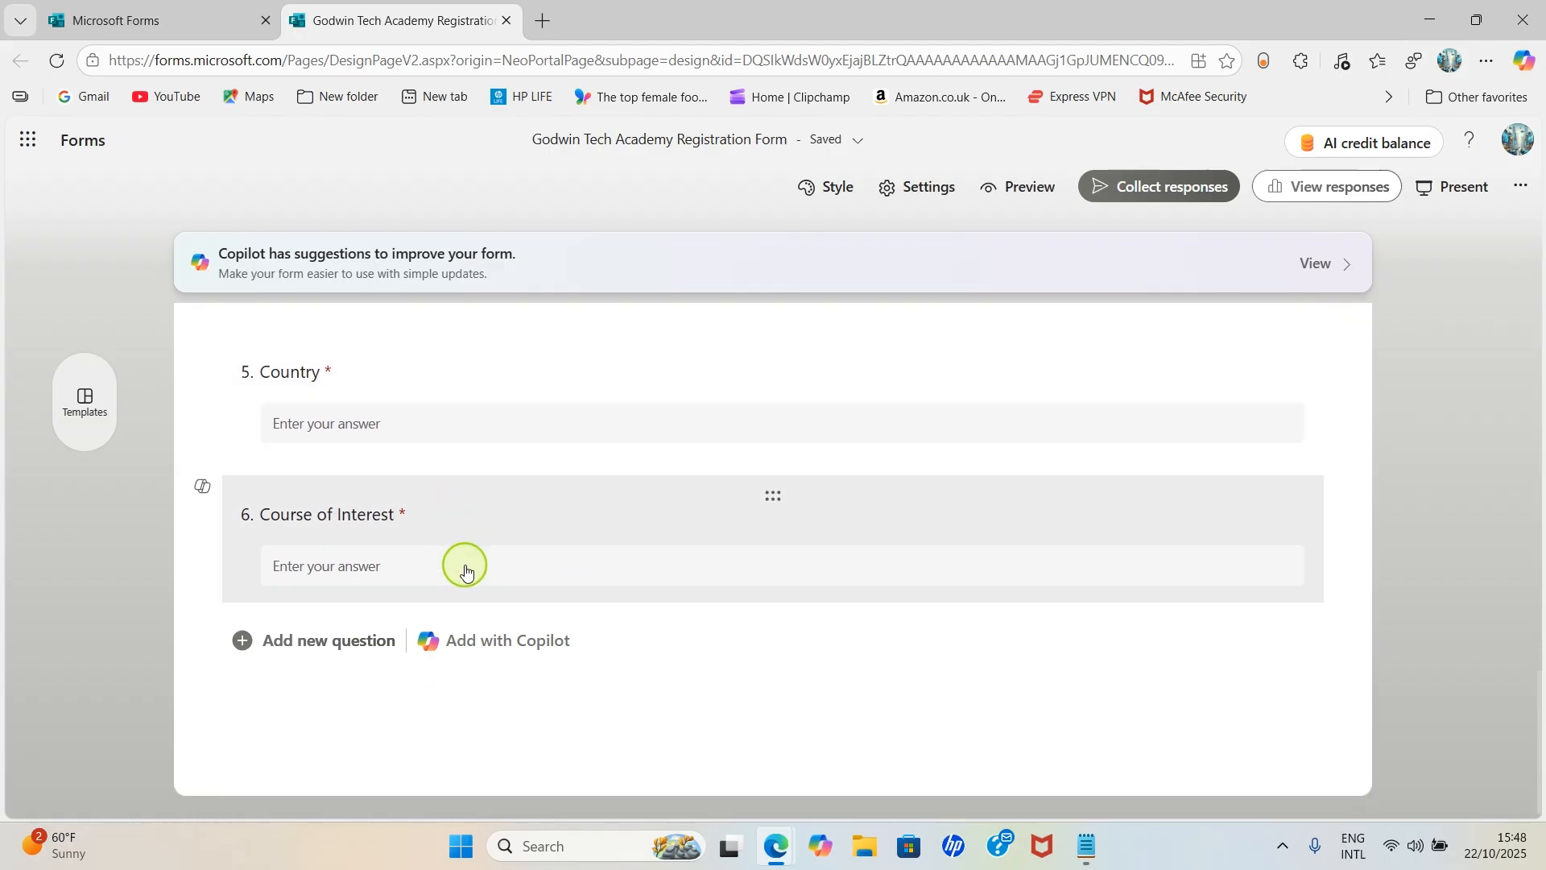
scroll(465, 570, up, 3)
scroll(466, 570, down, 2)
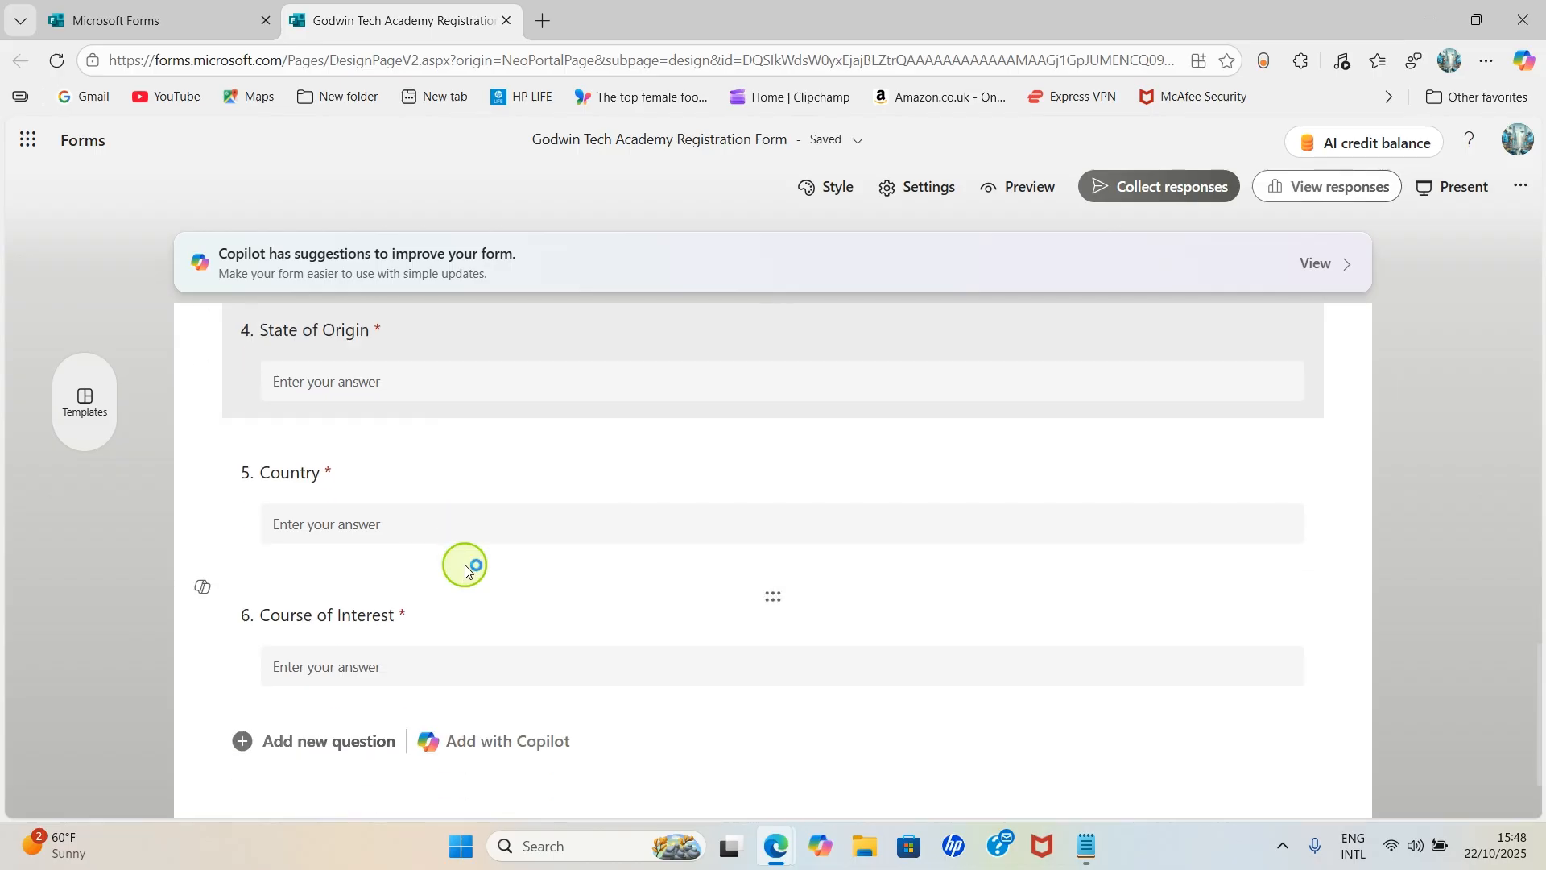
- Review the registration form's questions from "Full Name" through "Course of Interest"
scroll(467, 568, down, 1)
scroll(467, 563, up, 4)
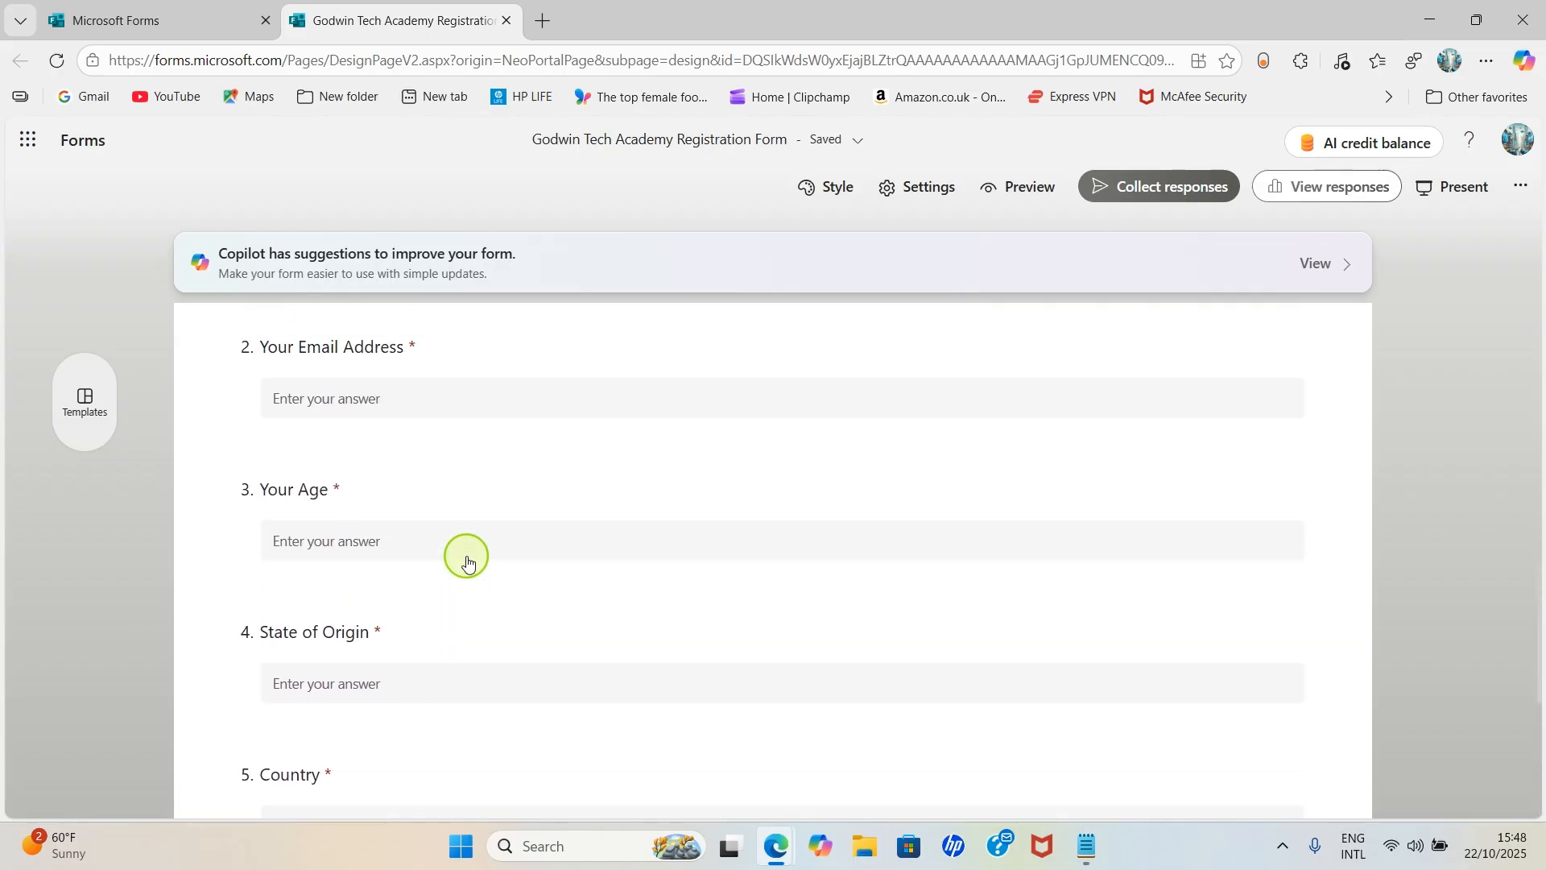
scroll(474, 583, up, 5)
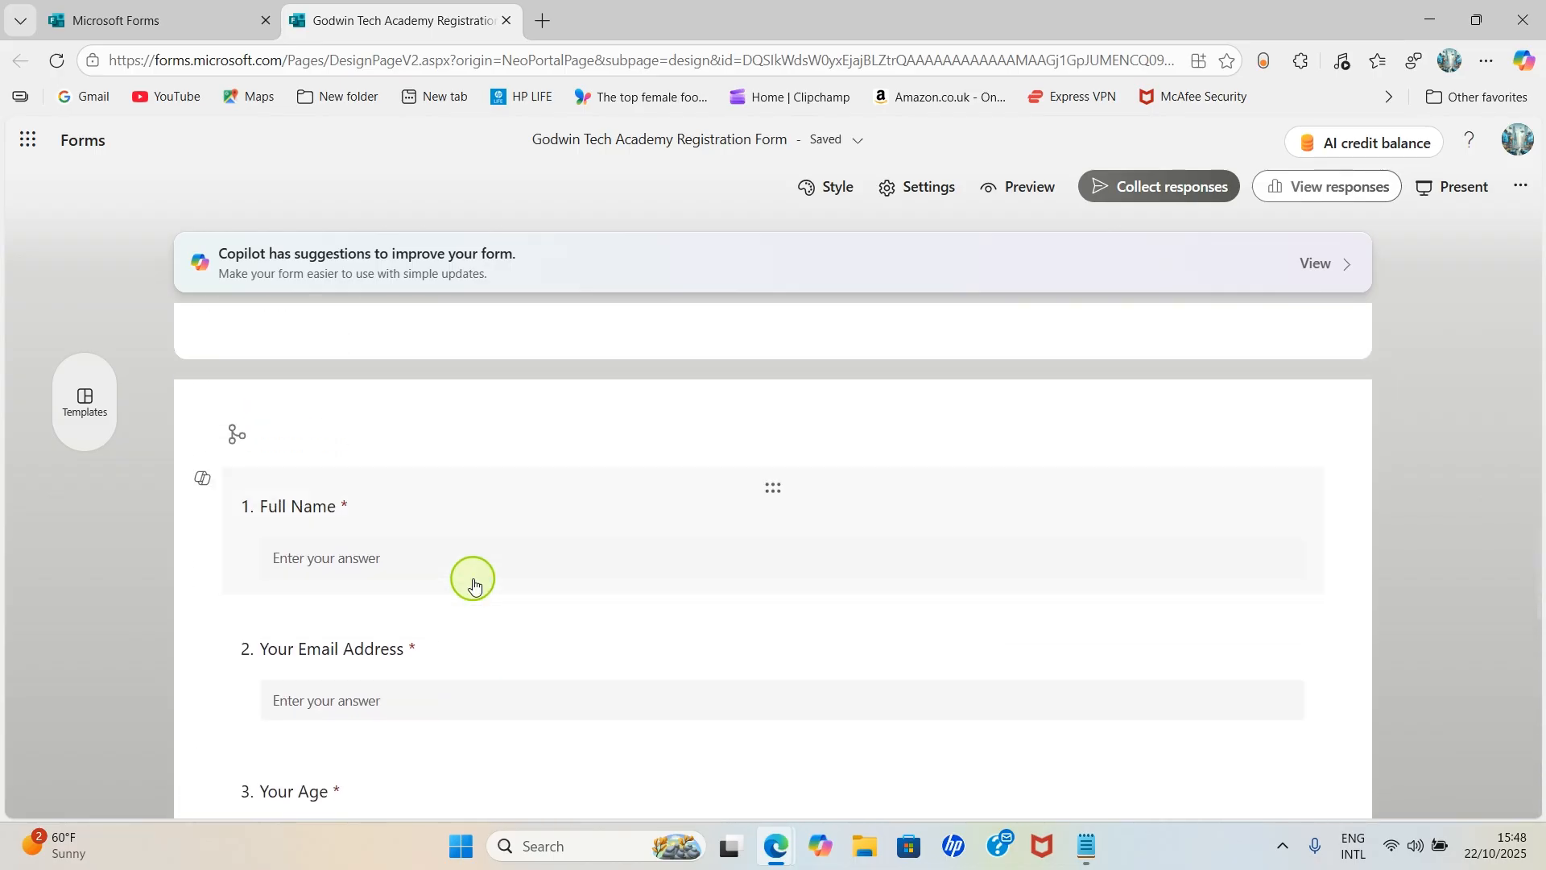
scroll(473, 583, up, 2)
scroll(473, 583, down, 3)
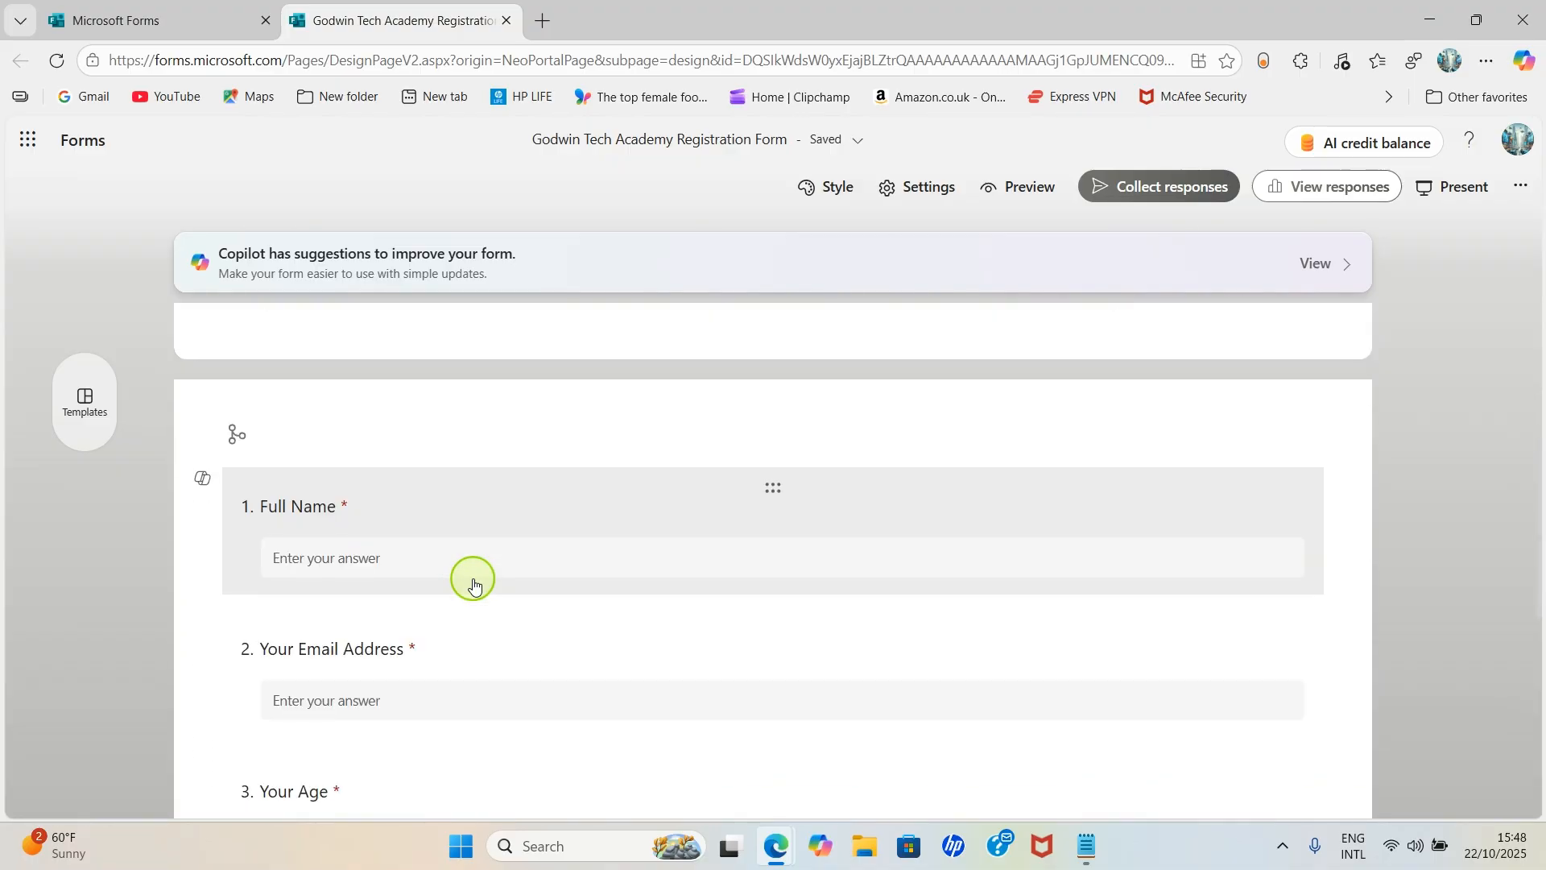
scroll(475, 585, up, 3)
scroll(478, 591, down, 5)
scroll(478, 590, down, 6)
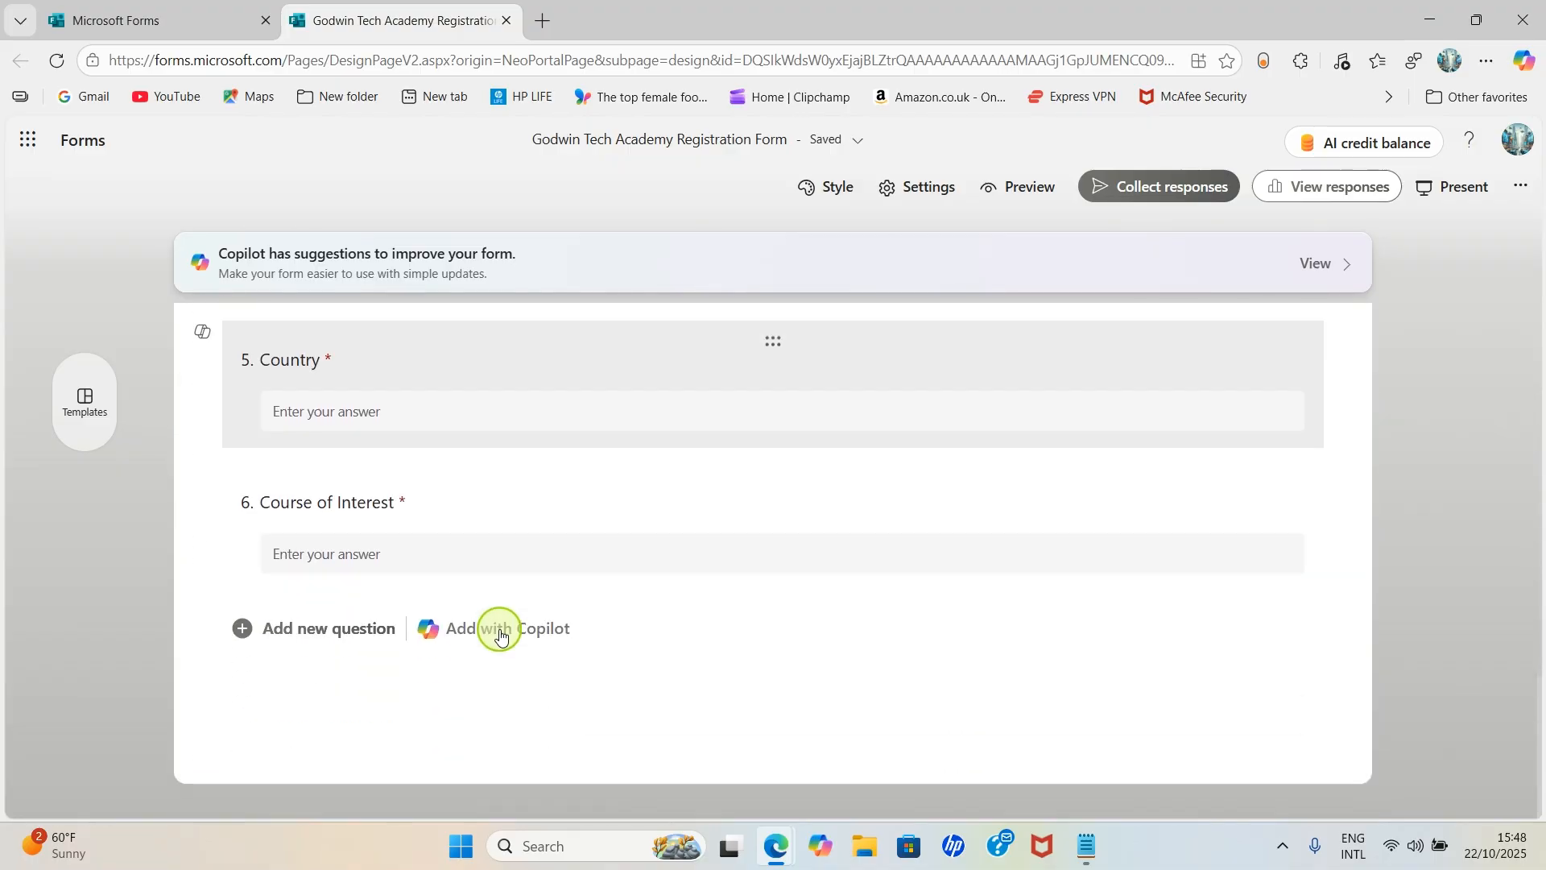
scroll(796, 689, up, 1)
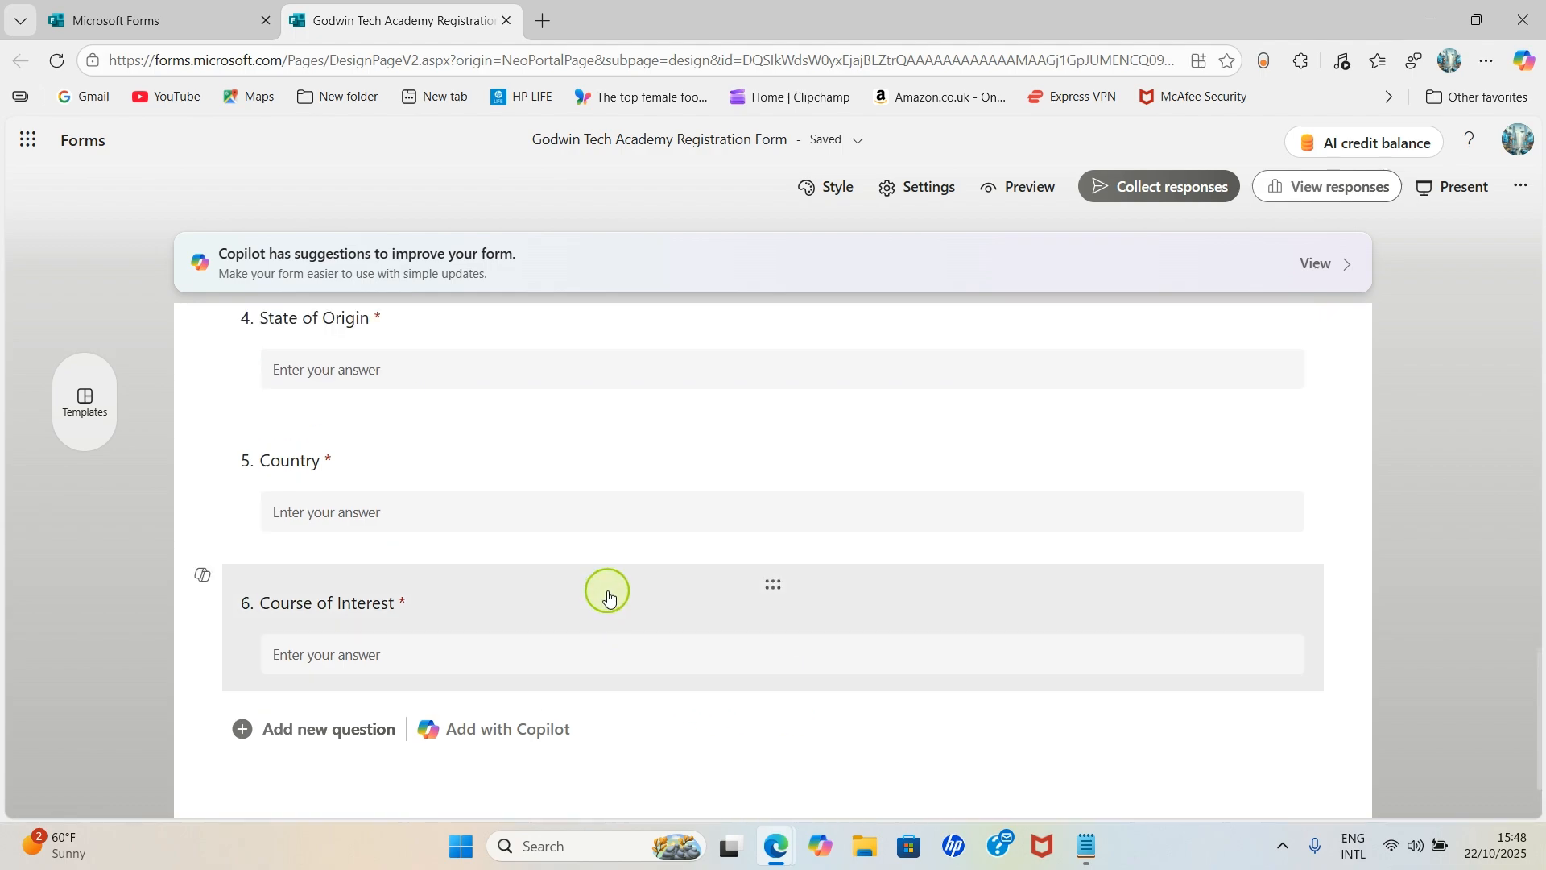
scroll(937, 583, up, 3)
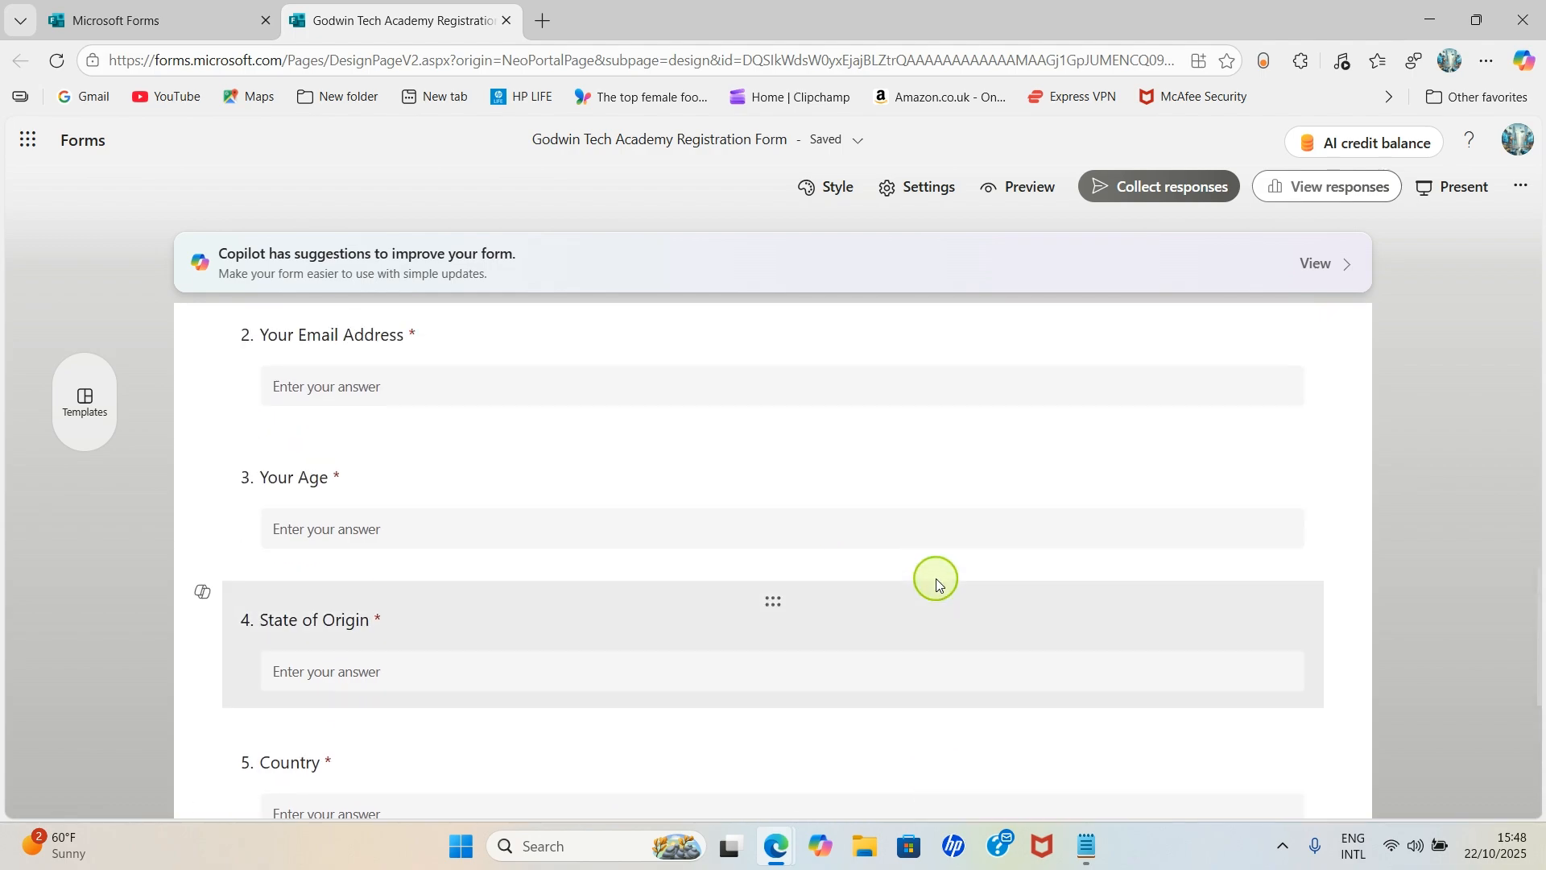
scroll(936, 583, up, 4)
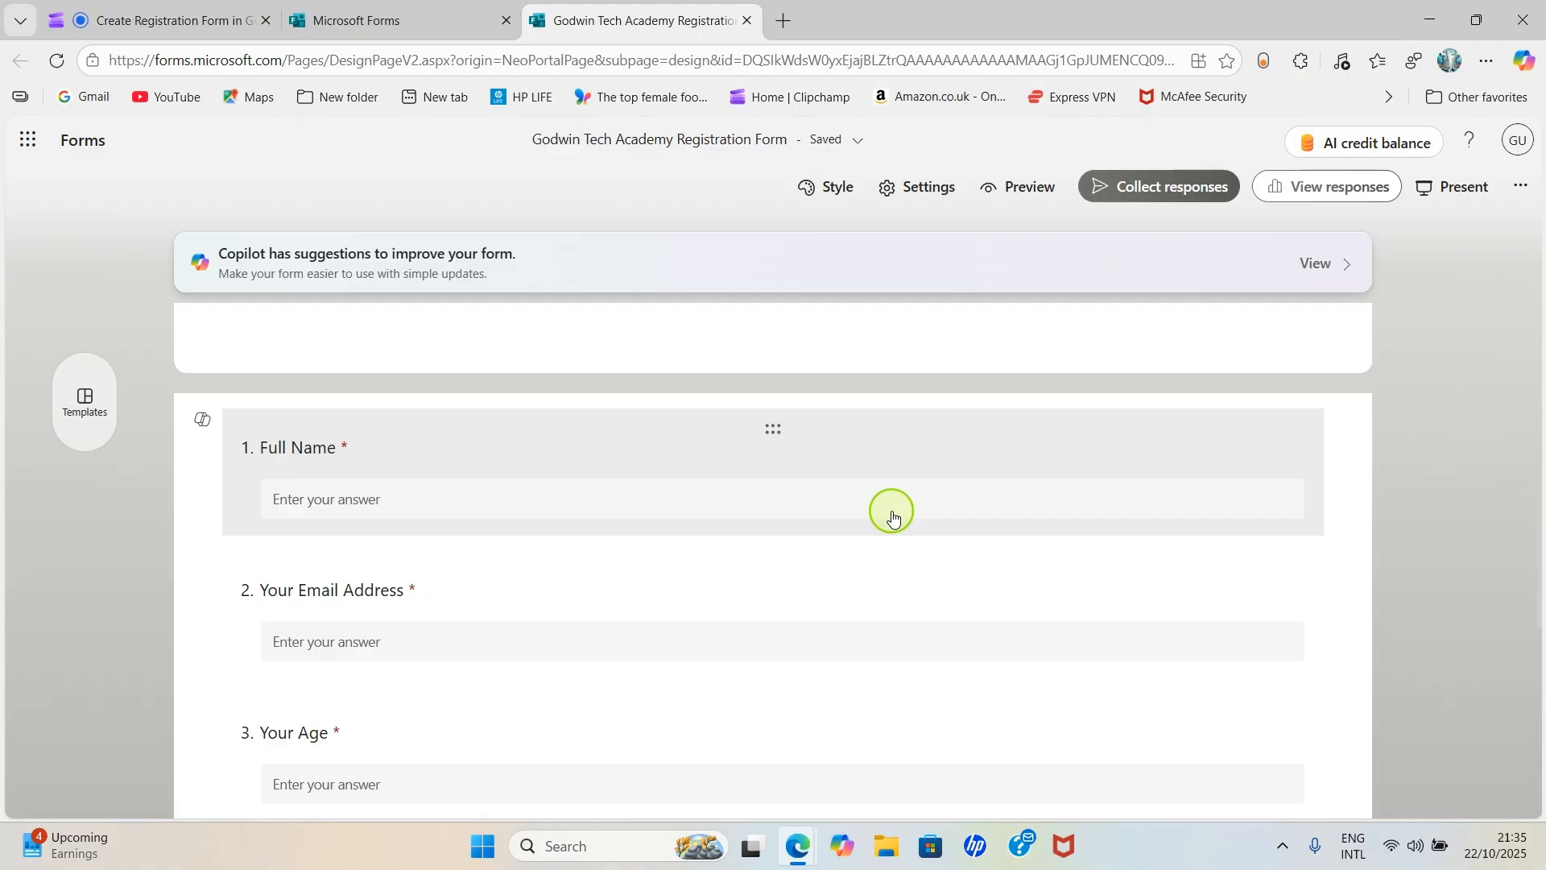
- Open the print preview of the registration form and look through its pages
click(1522, 190)
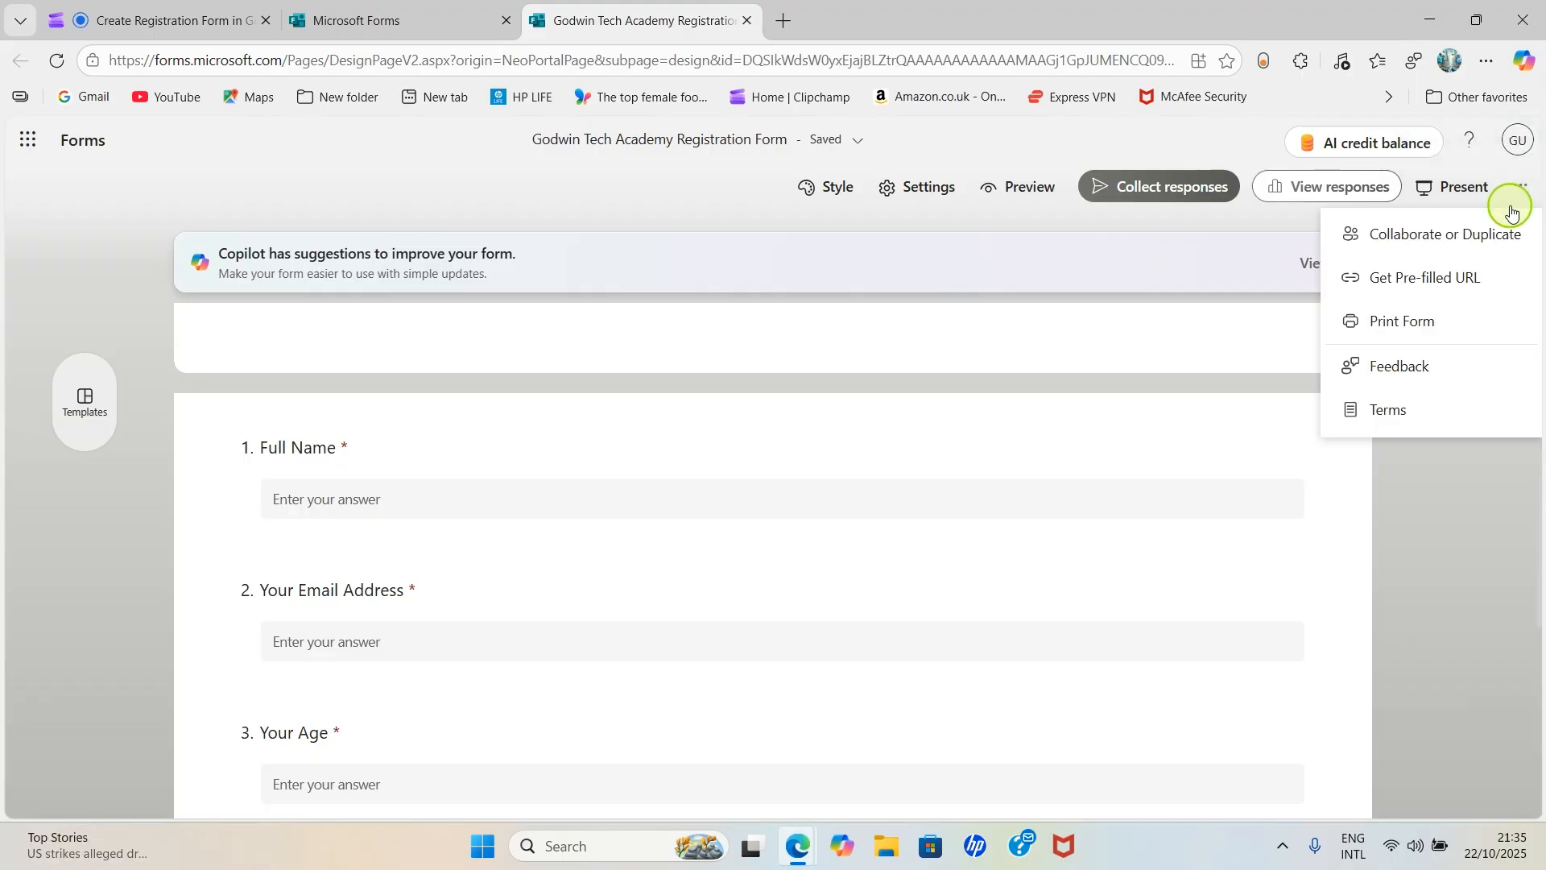
click(1402, 322)
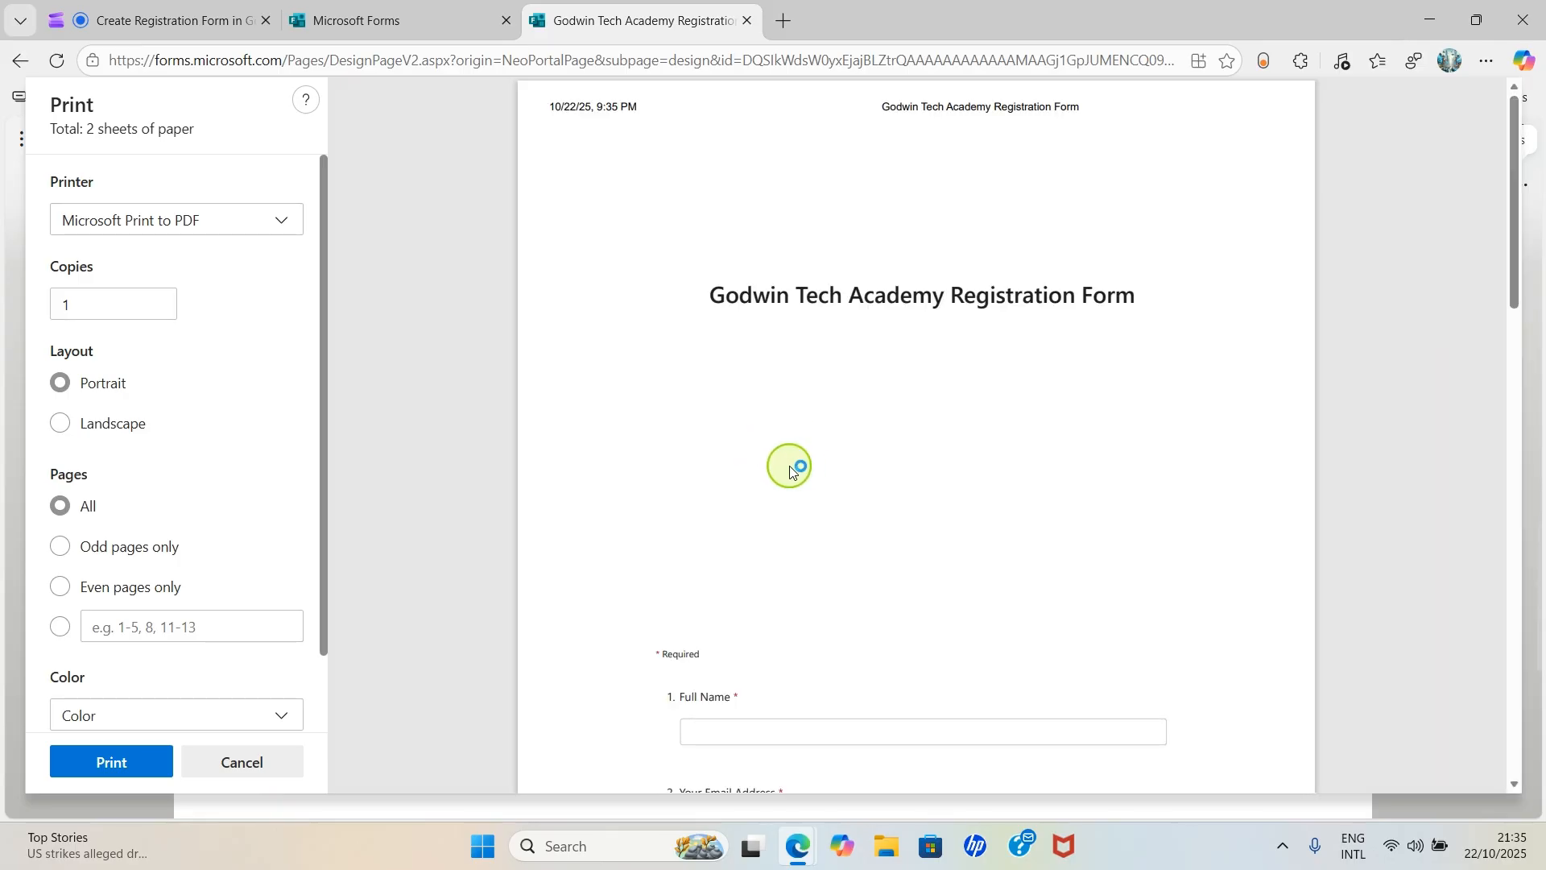
scroll(789, 471, down, 8)
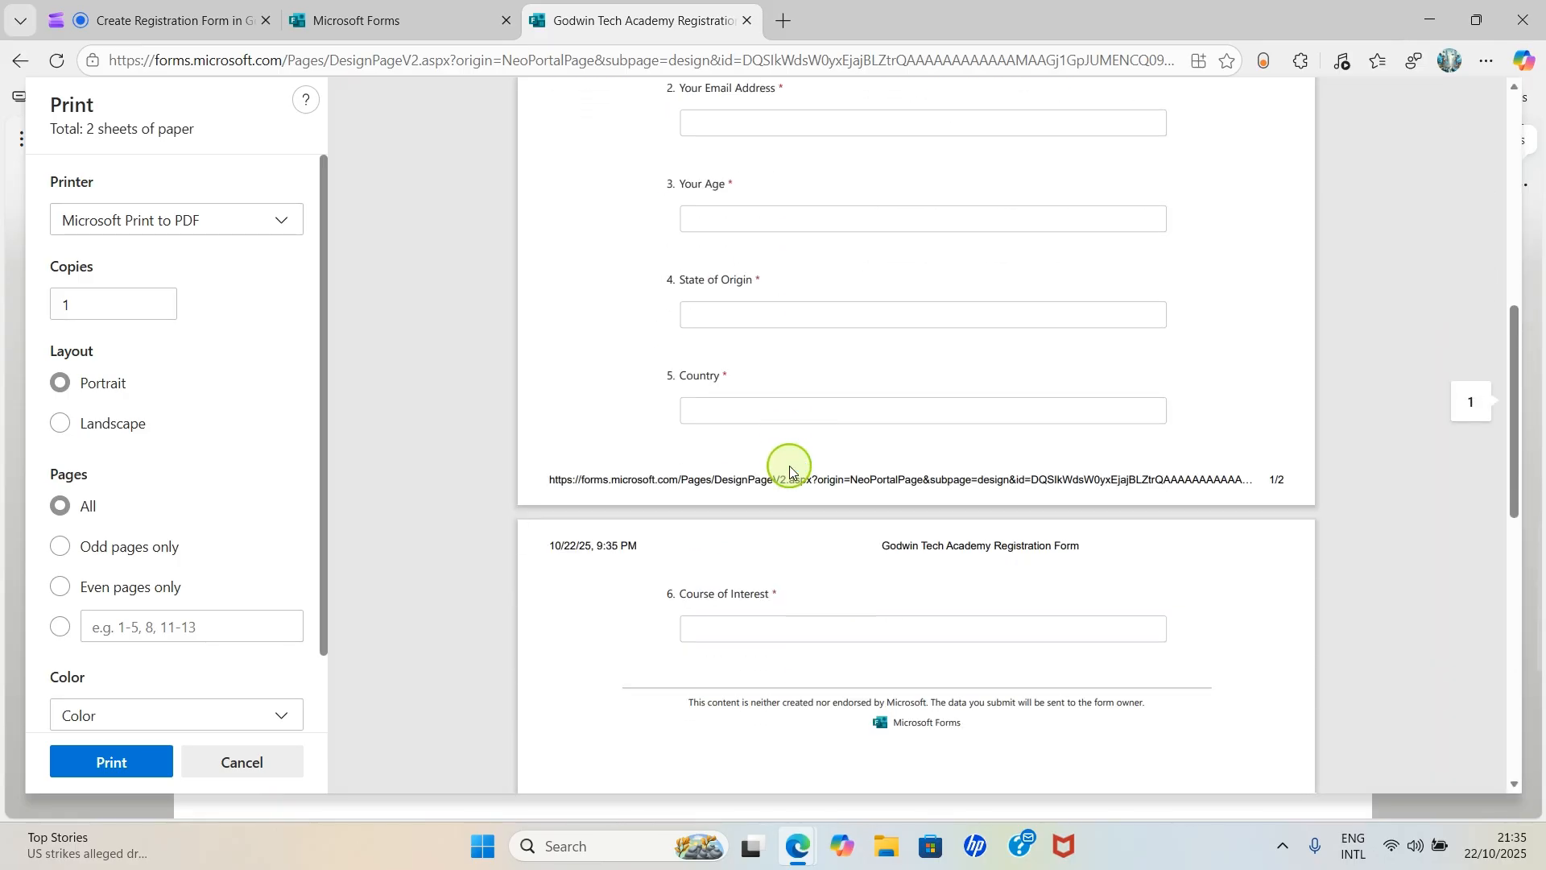
scroll(789, 471, up, 3)
scroll(789, 471, up, 4)
scroll(791, 467, down, 7)
scroll(793, 467, up, 8)
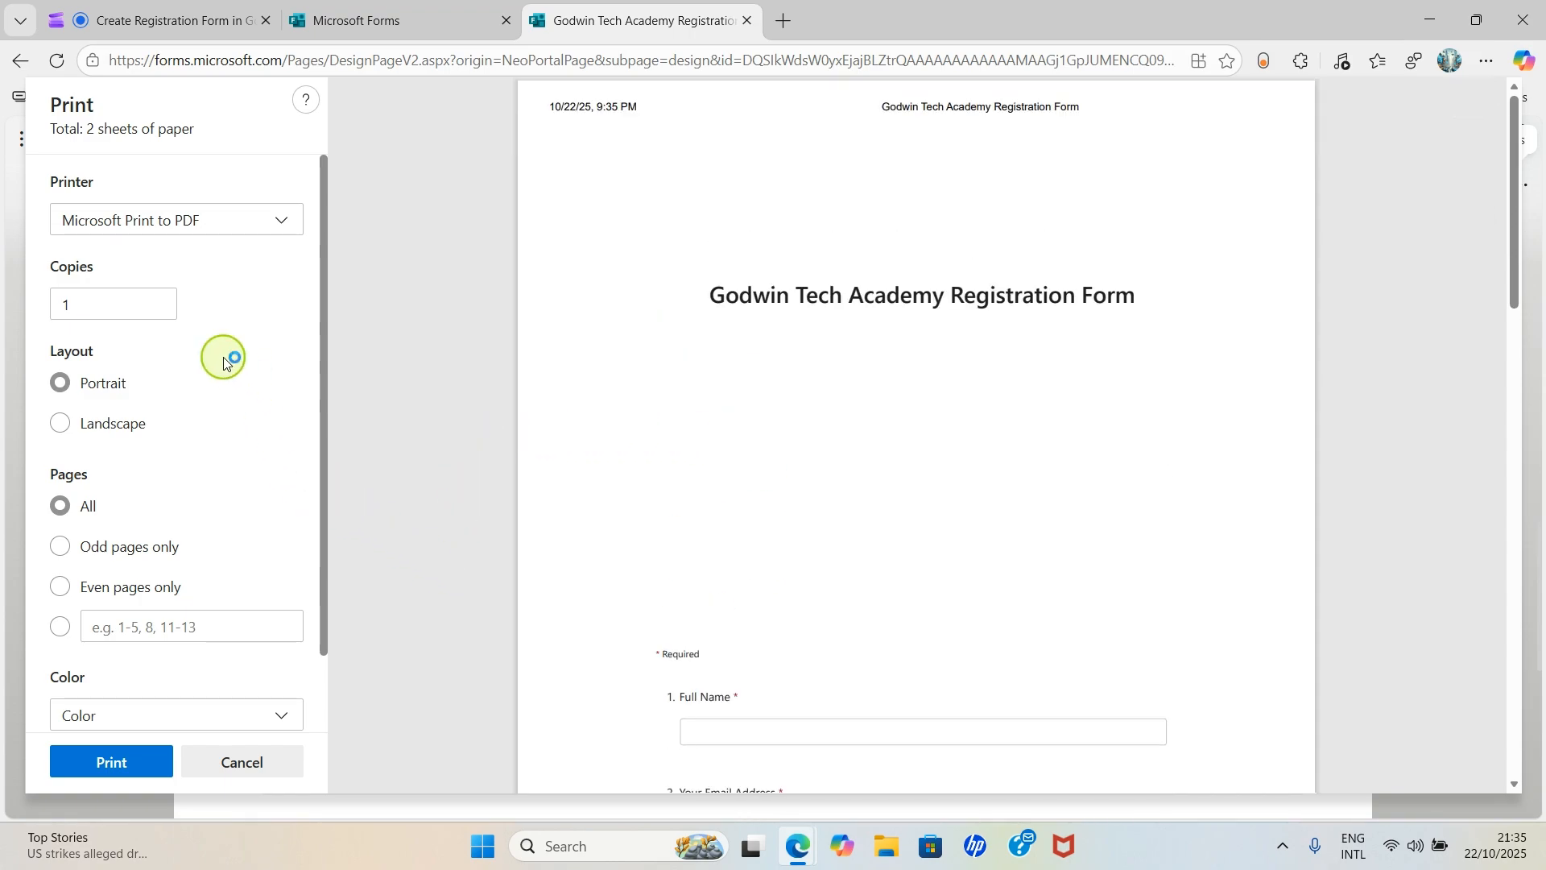
- Check the available printers, keep Microsoft Print to PDF as the printer, and print the form
click(172, 224)
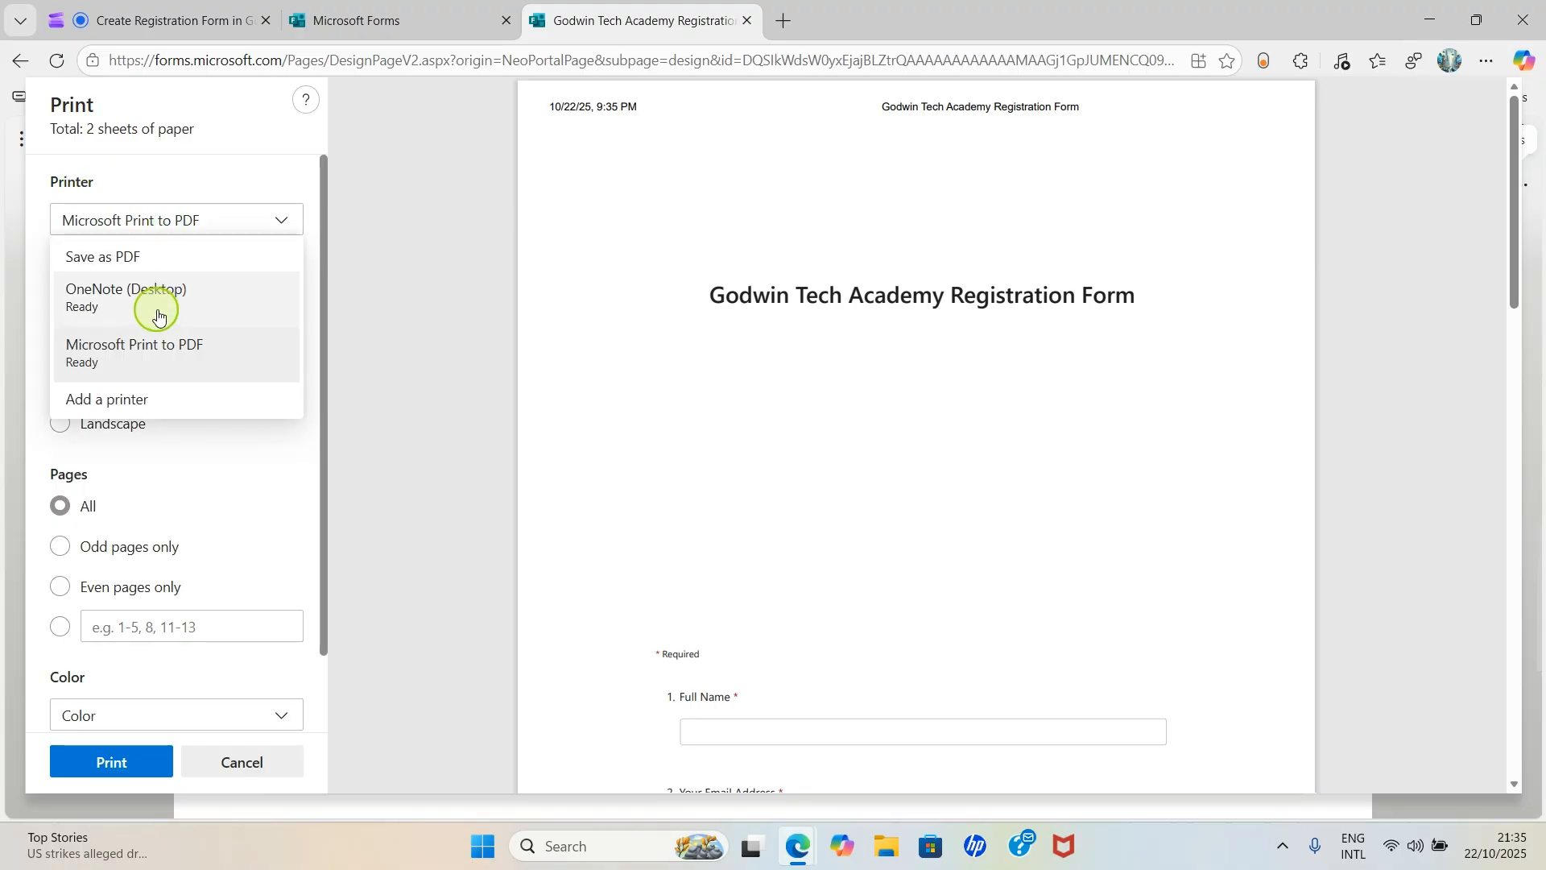
click(184, 222)
click(184, 219)
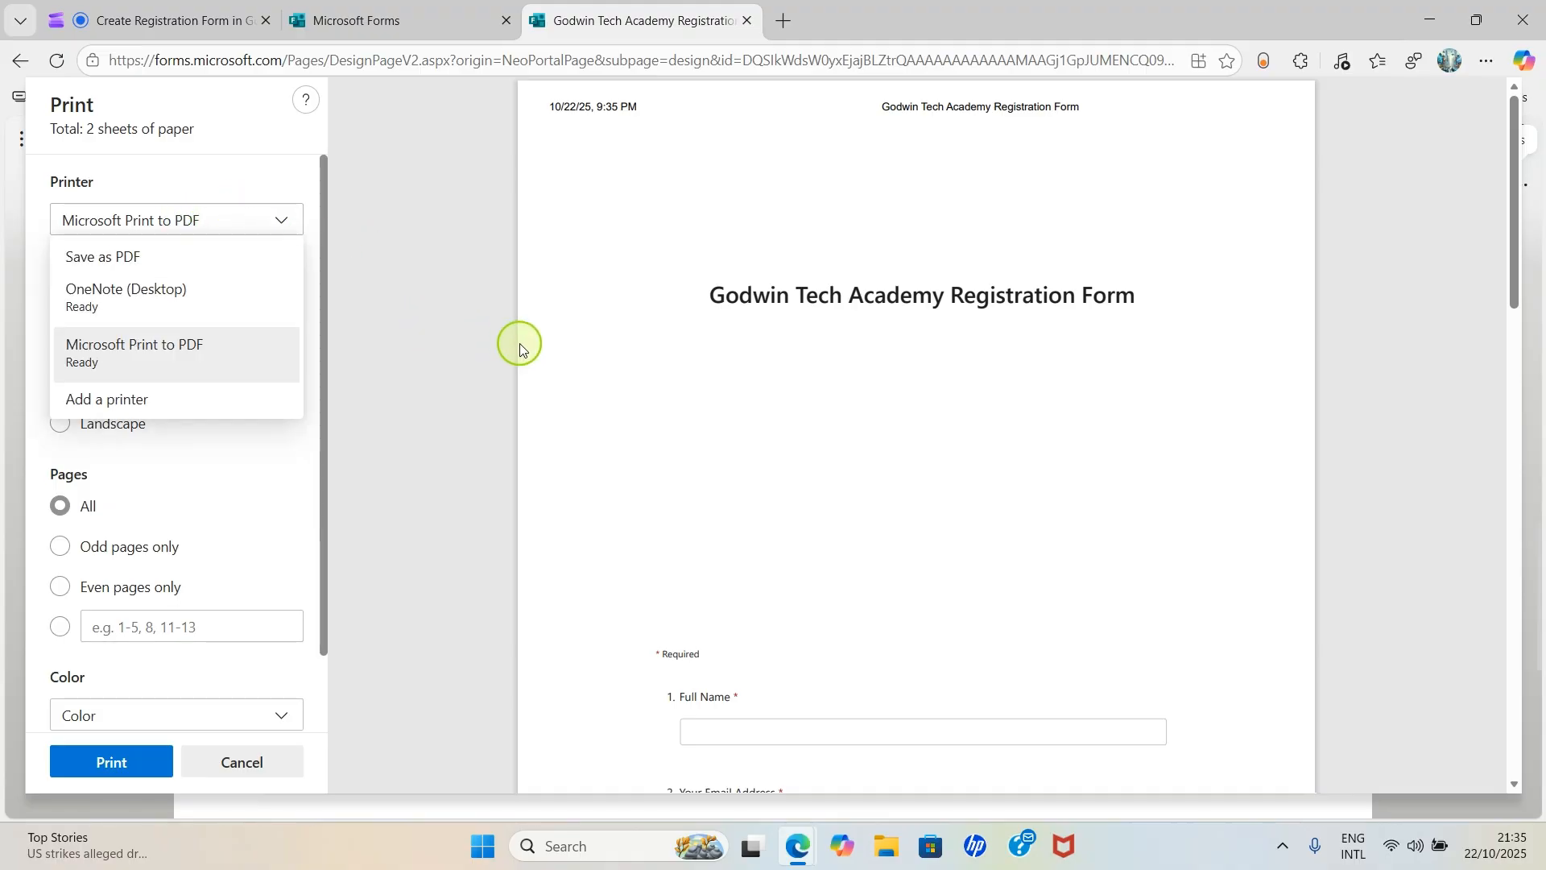
click(458, 335)
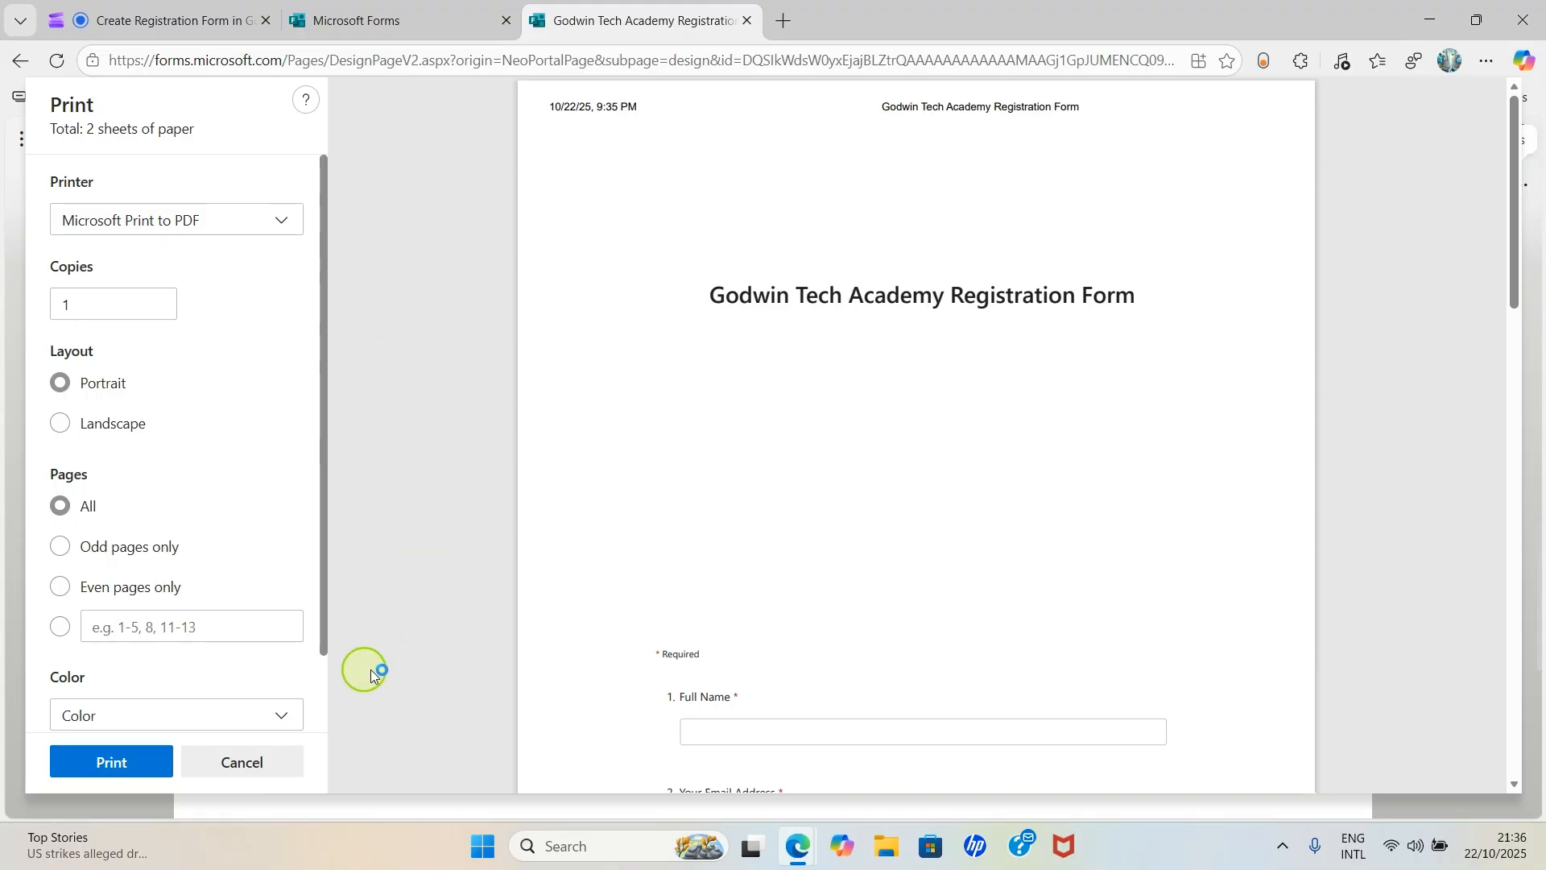
click(119, 771)
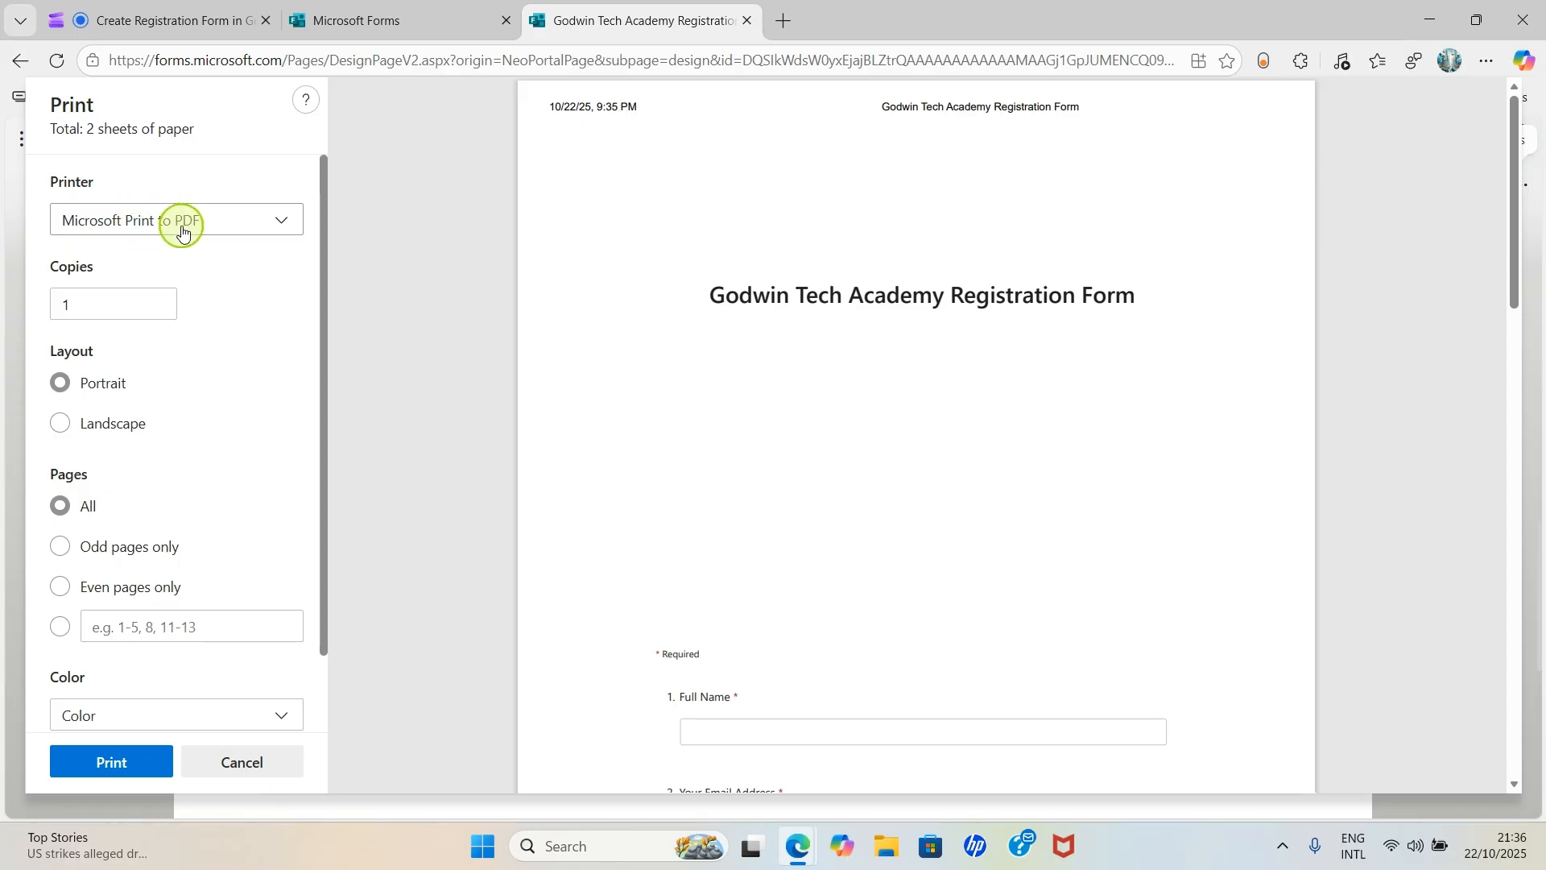
click(110, 768)
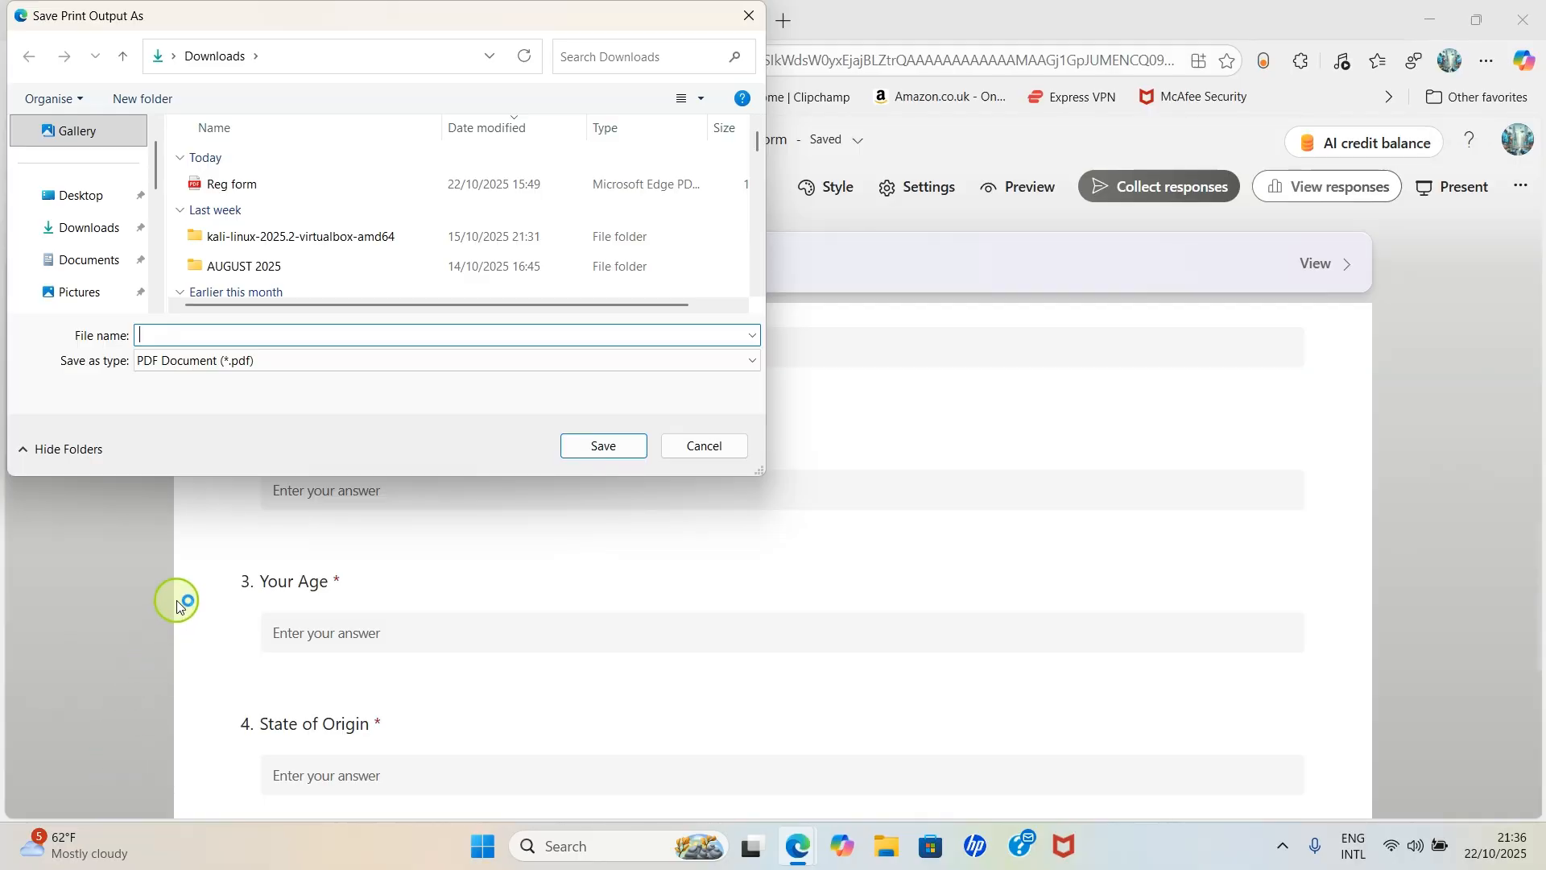
- Save the print output as a PDF named "Gtechreg" in the Downloads folder
click(95, 231)
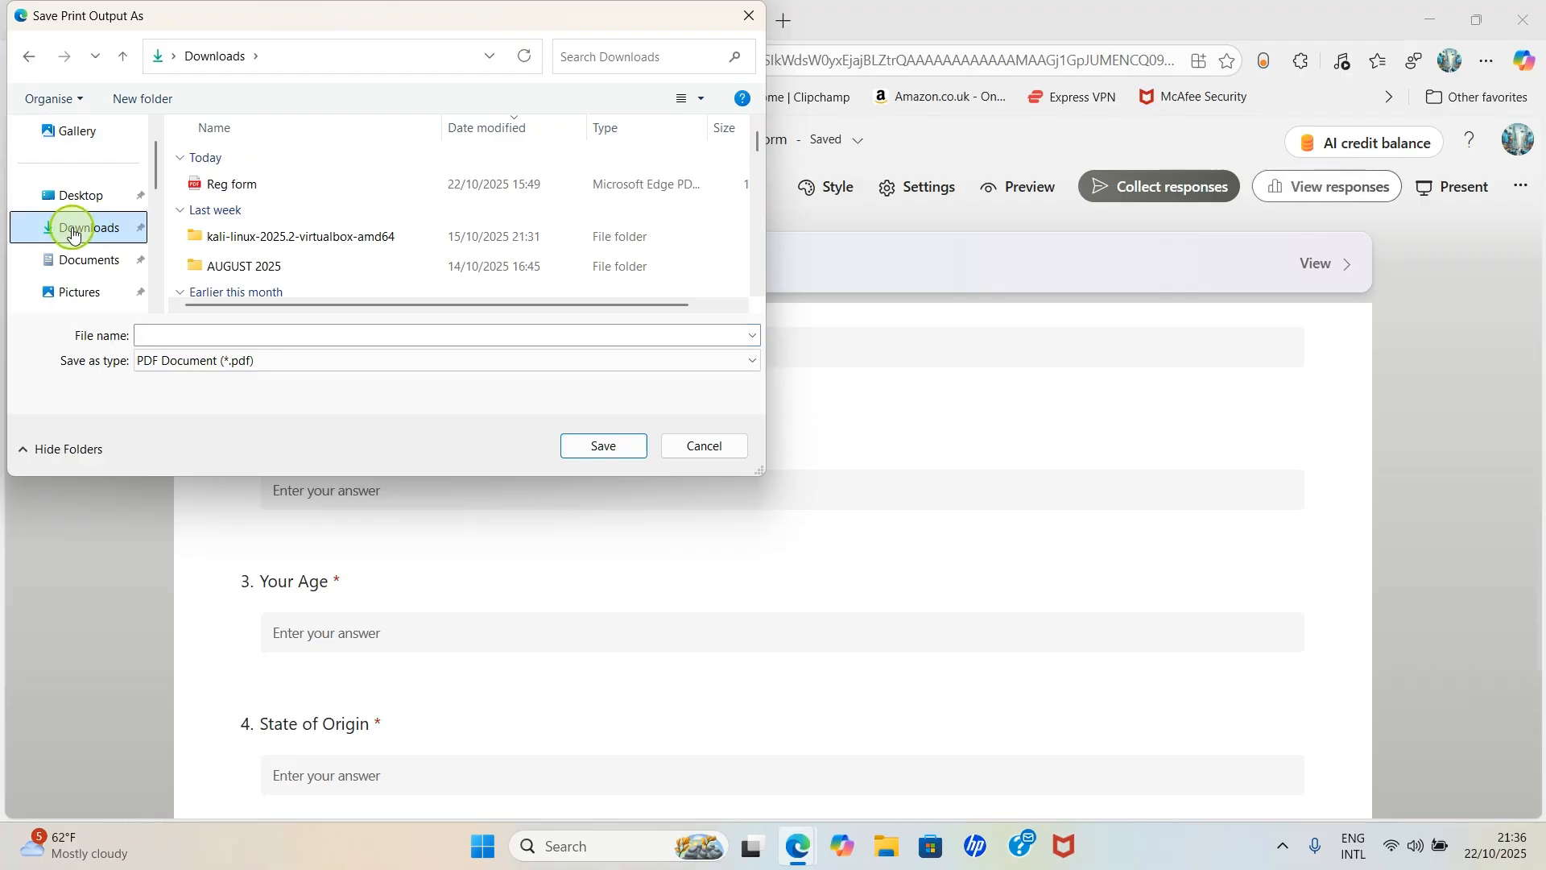
click(164, 329)
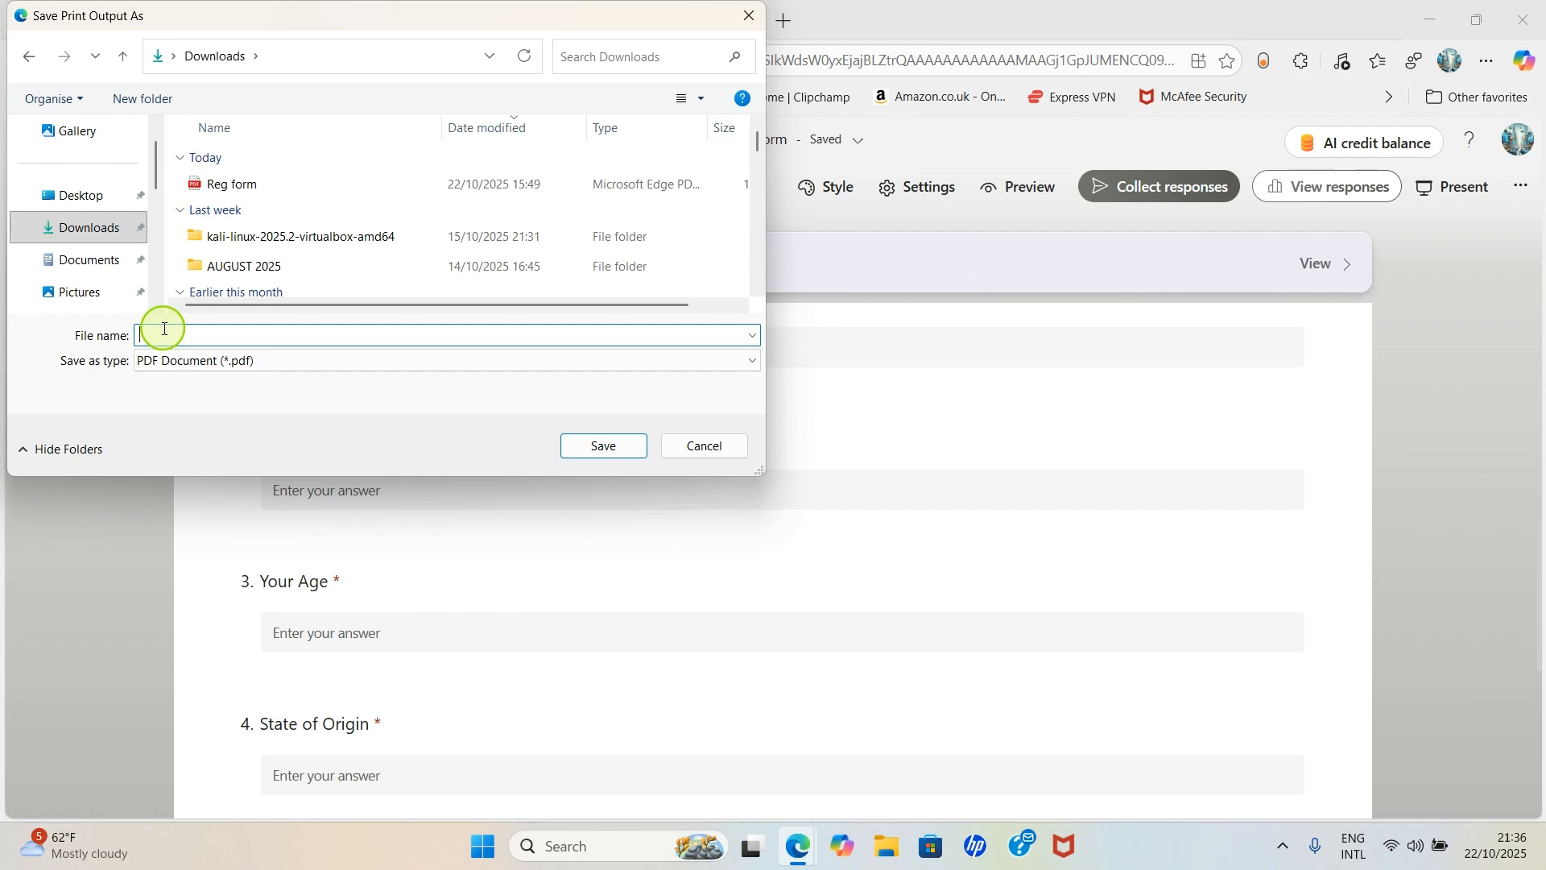
text(G)
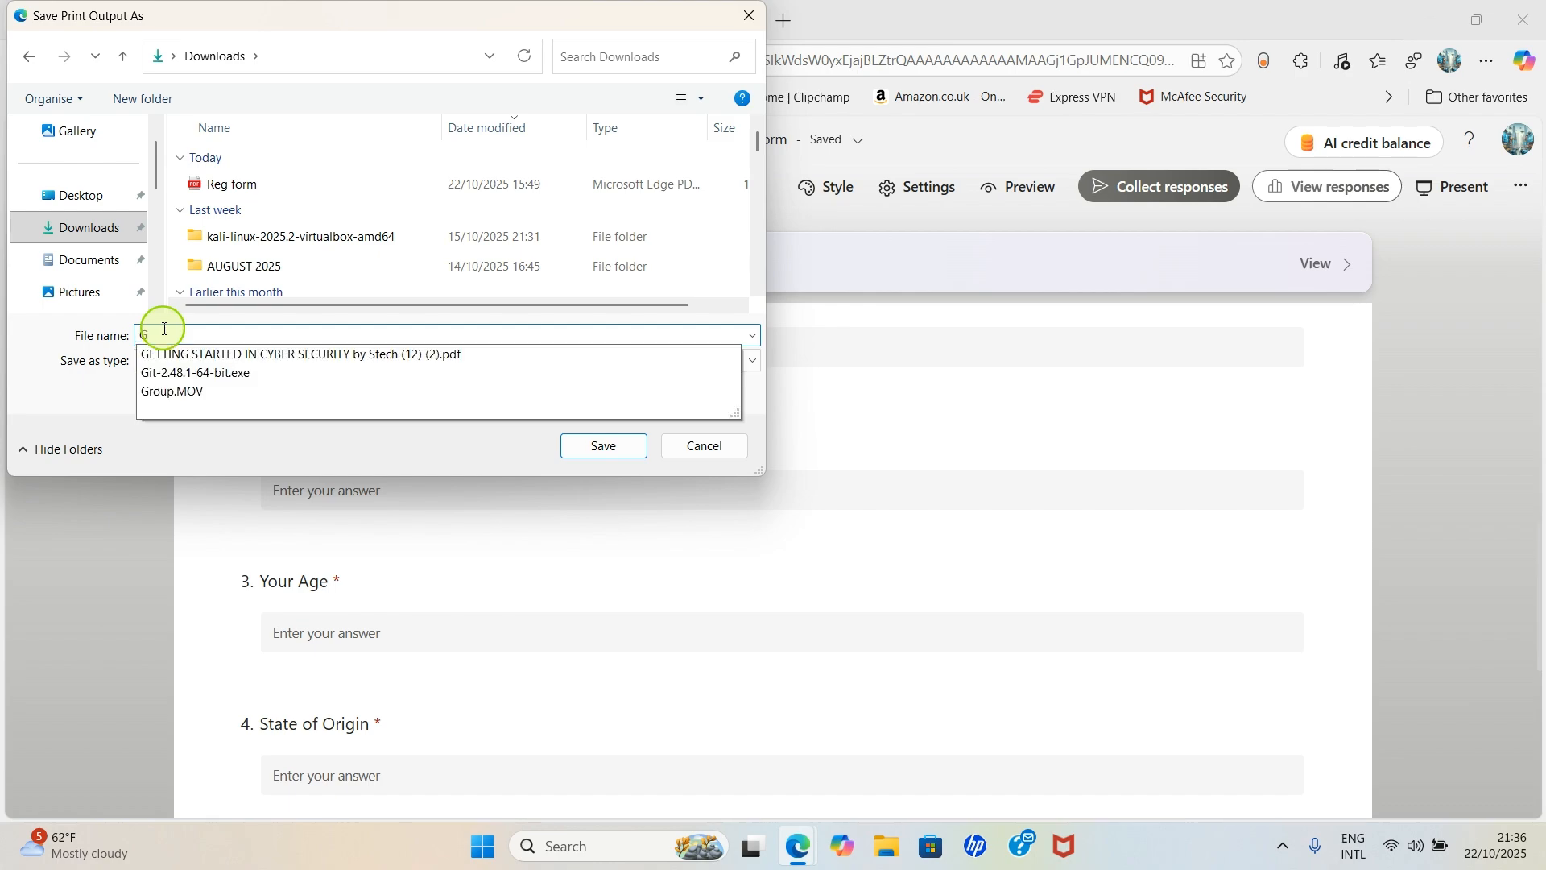
text(techreg)
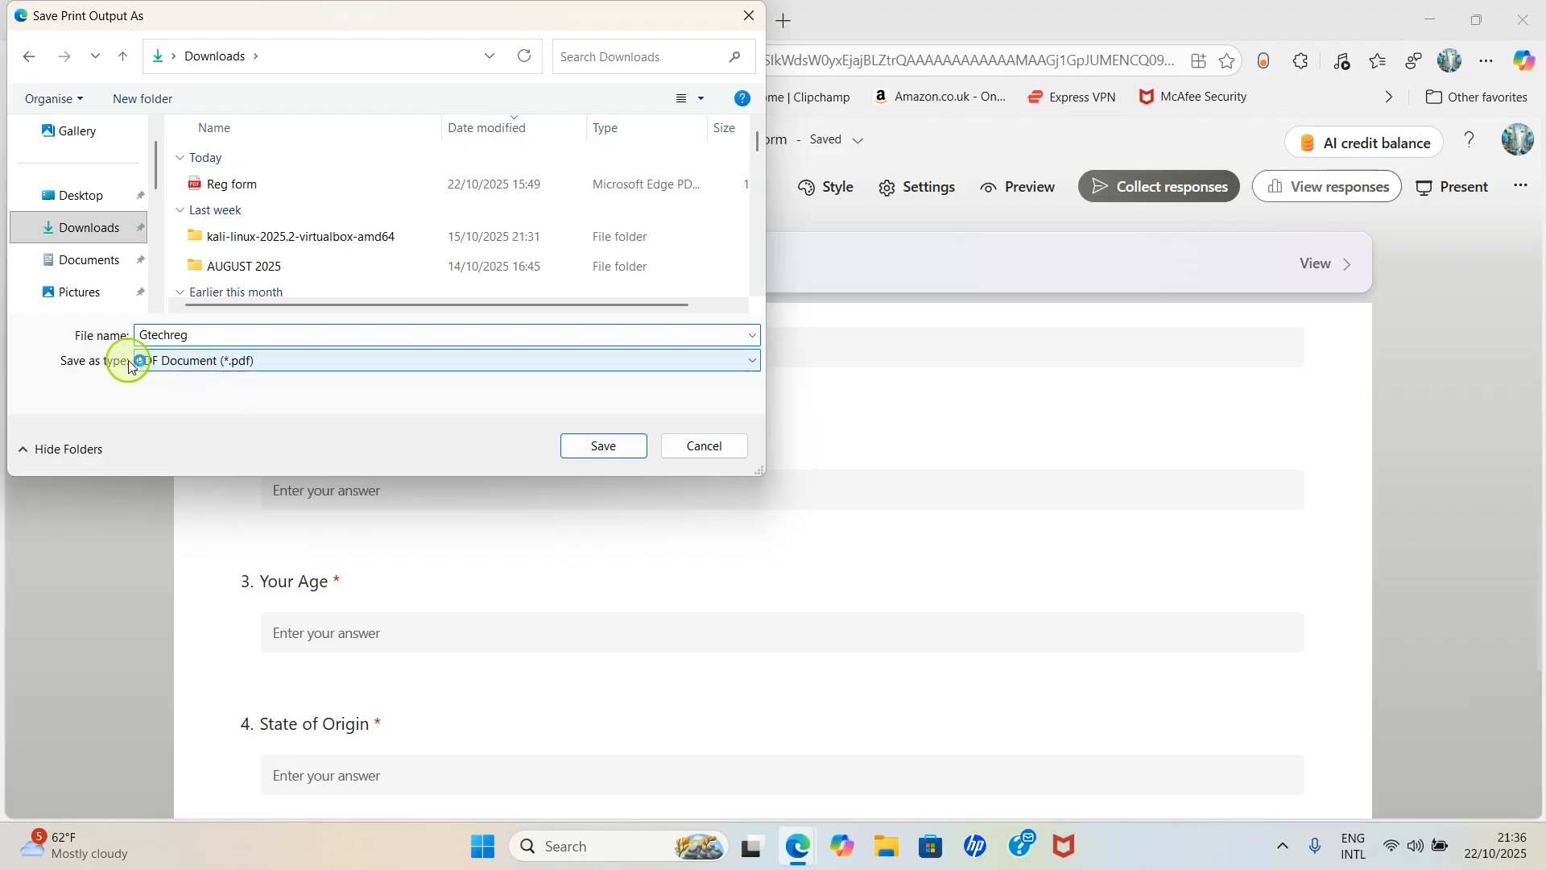
click(597, 448)
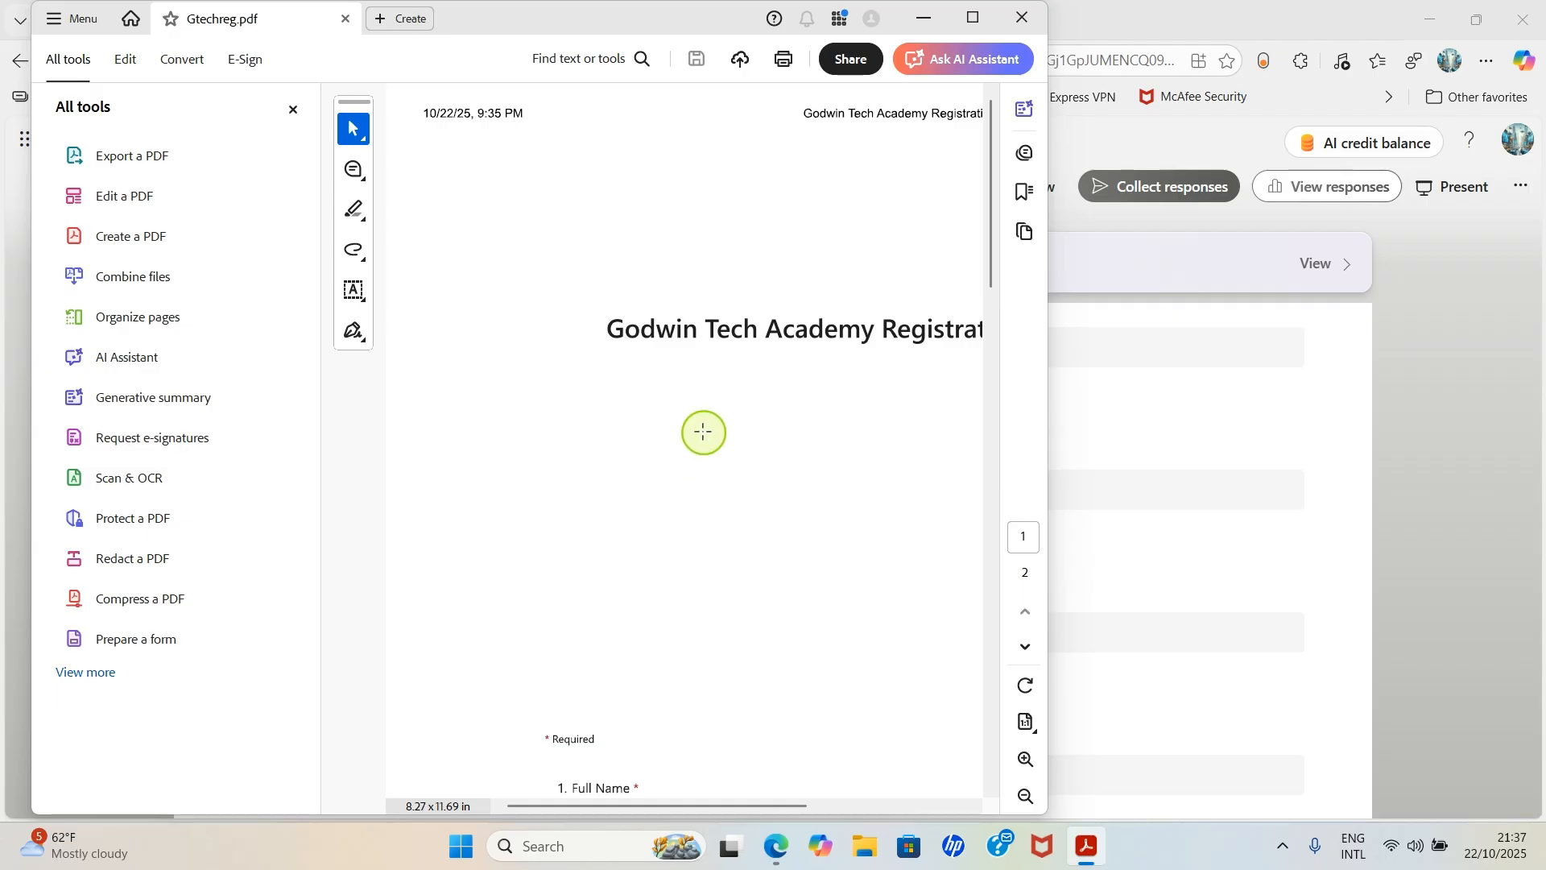
- Look through the Gtechreg.pdf form in a maximized Acrobat window, then close it
click(966, 58)
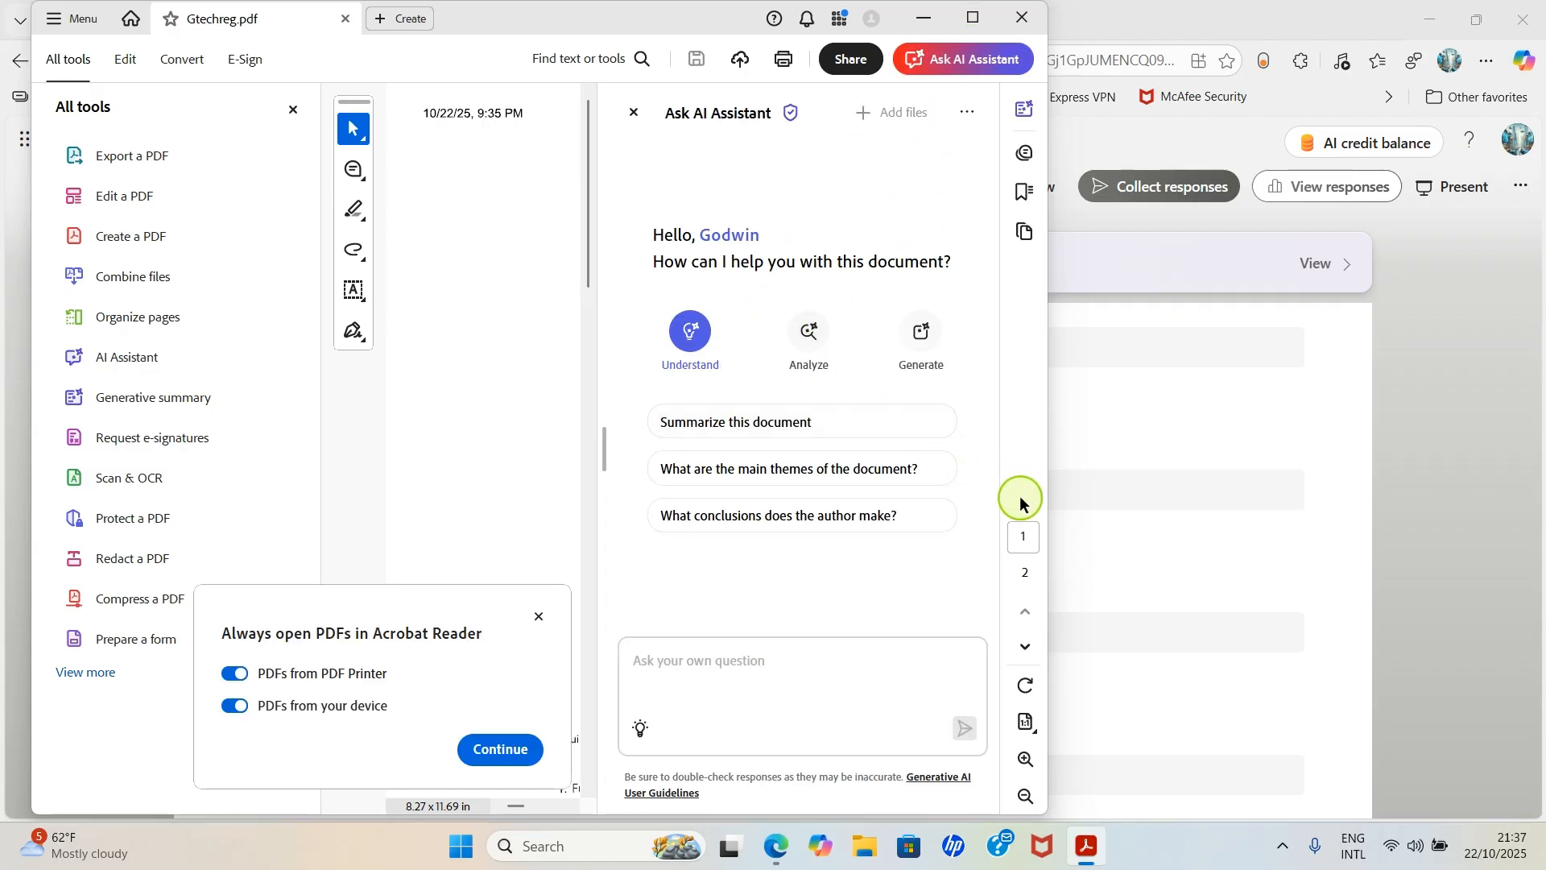
click(538, 617)
click(972, 17)
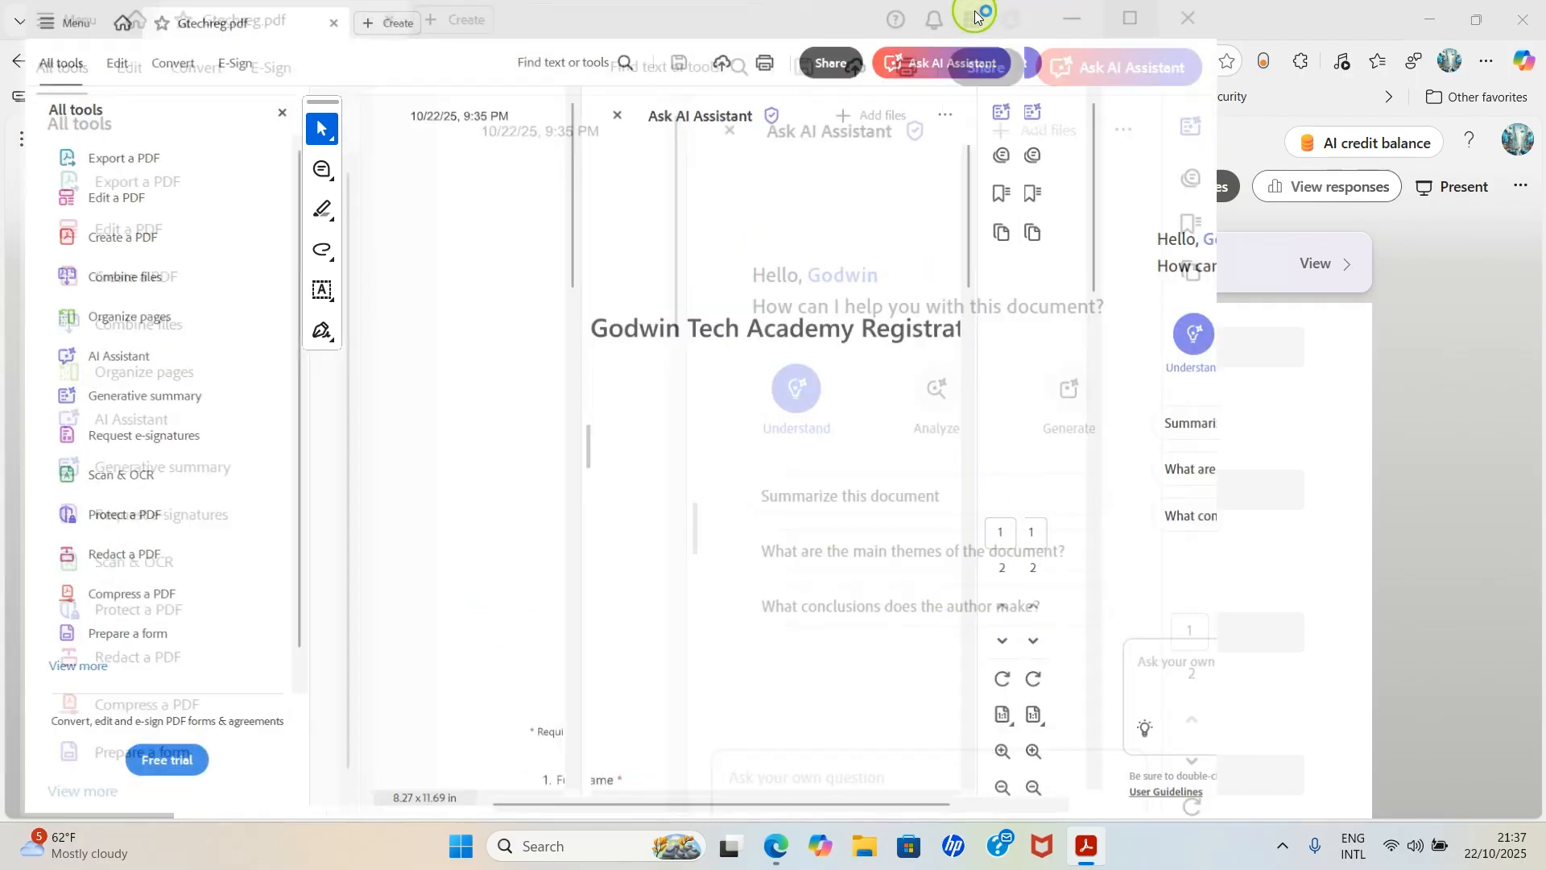
scroll(952, 428, down, 1)
scroll(952, 428, down, 2)
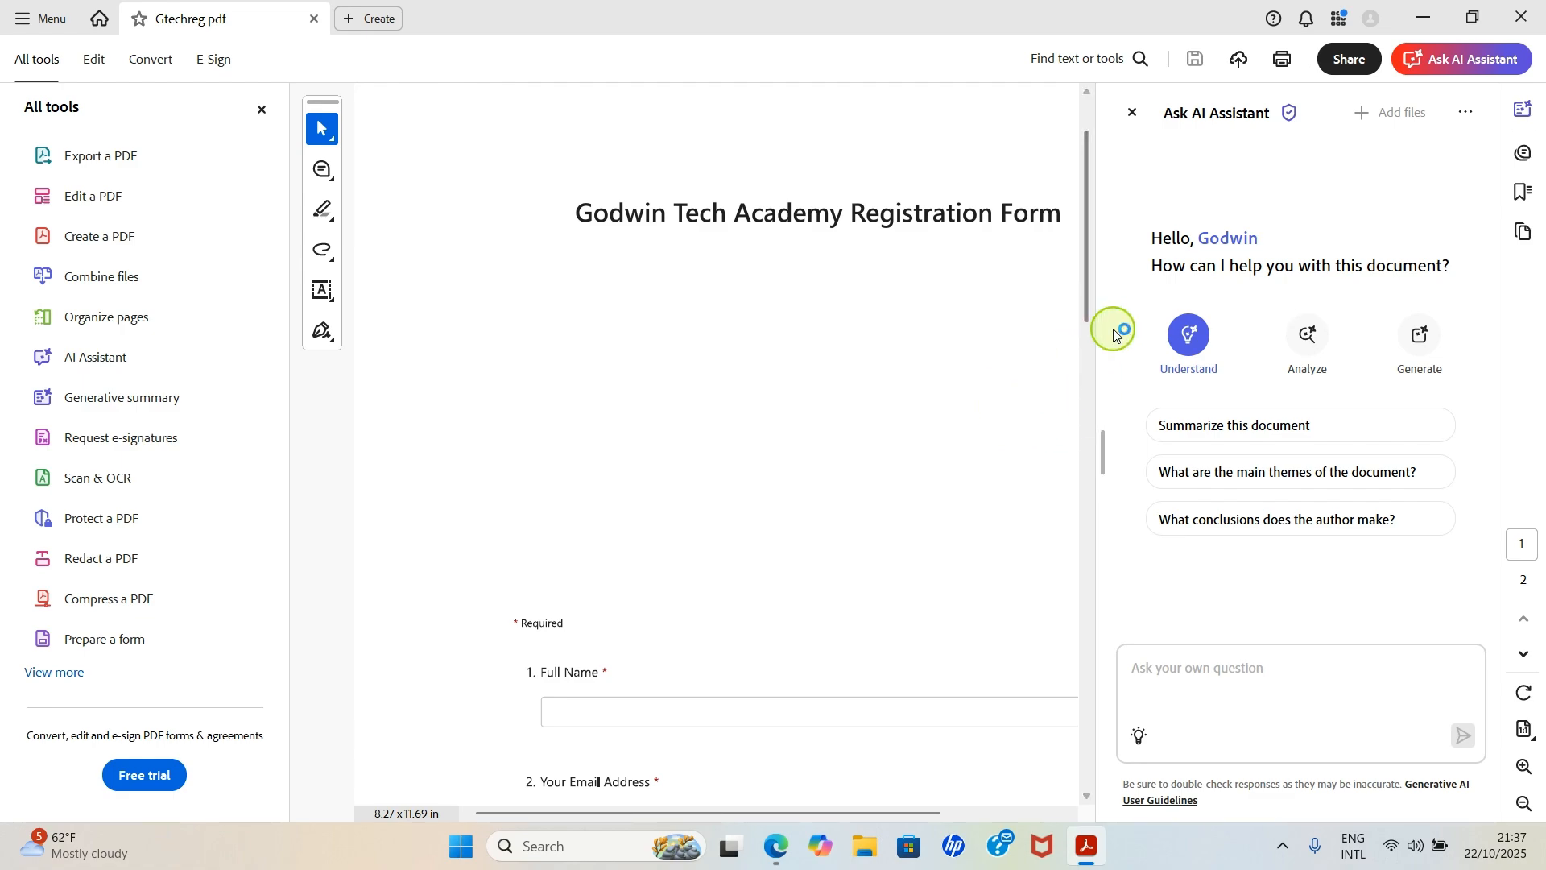
scroll(934, 461, down, 4)
scroll(910, 451, down, 14)
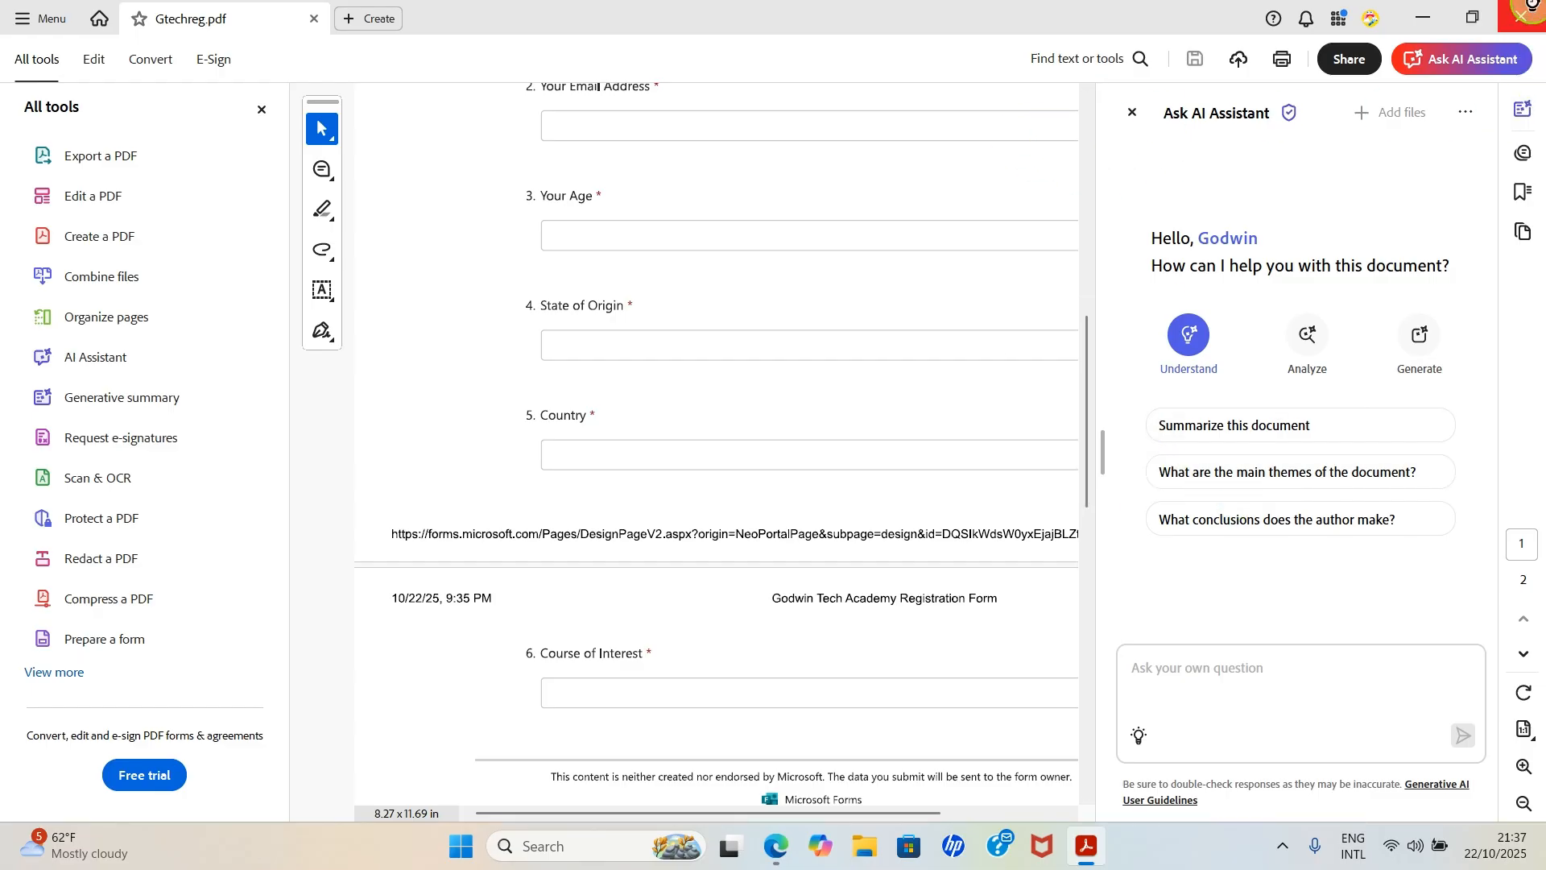
click(1526, 12)
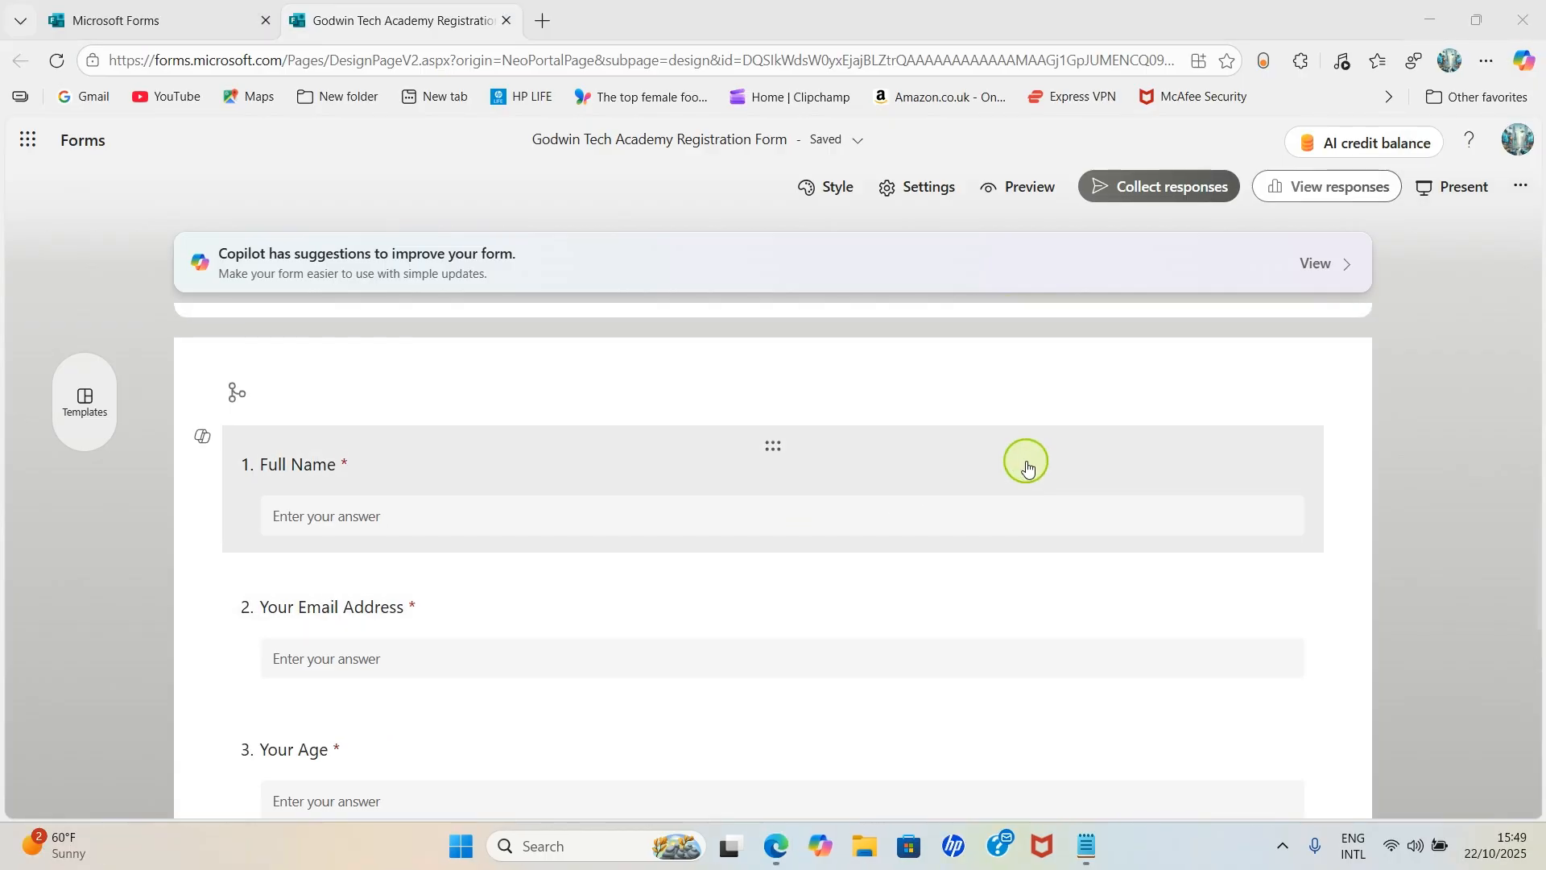
- Copy the registration form's shortened response link for collecting responses and close the sharing dialog
scroll(1027, 471, up, 5)
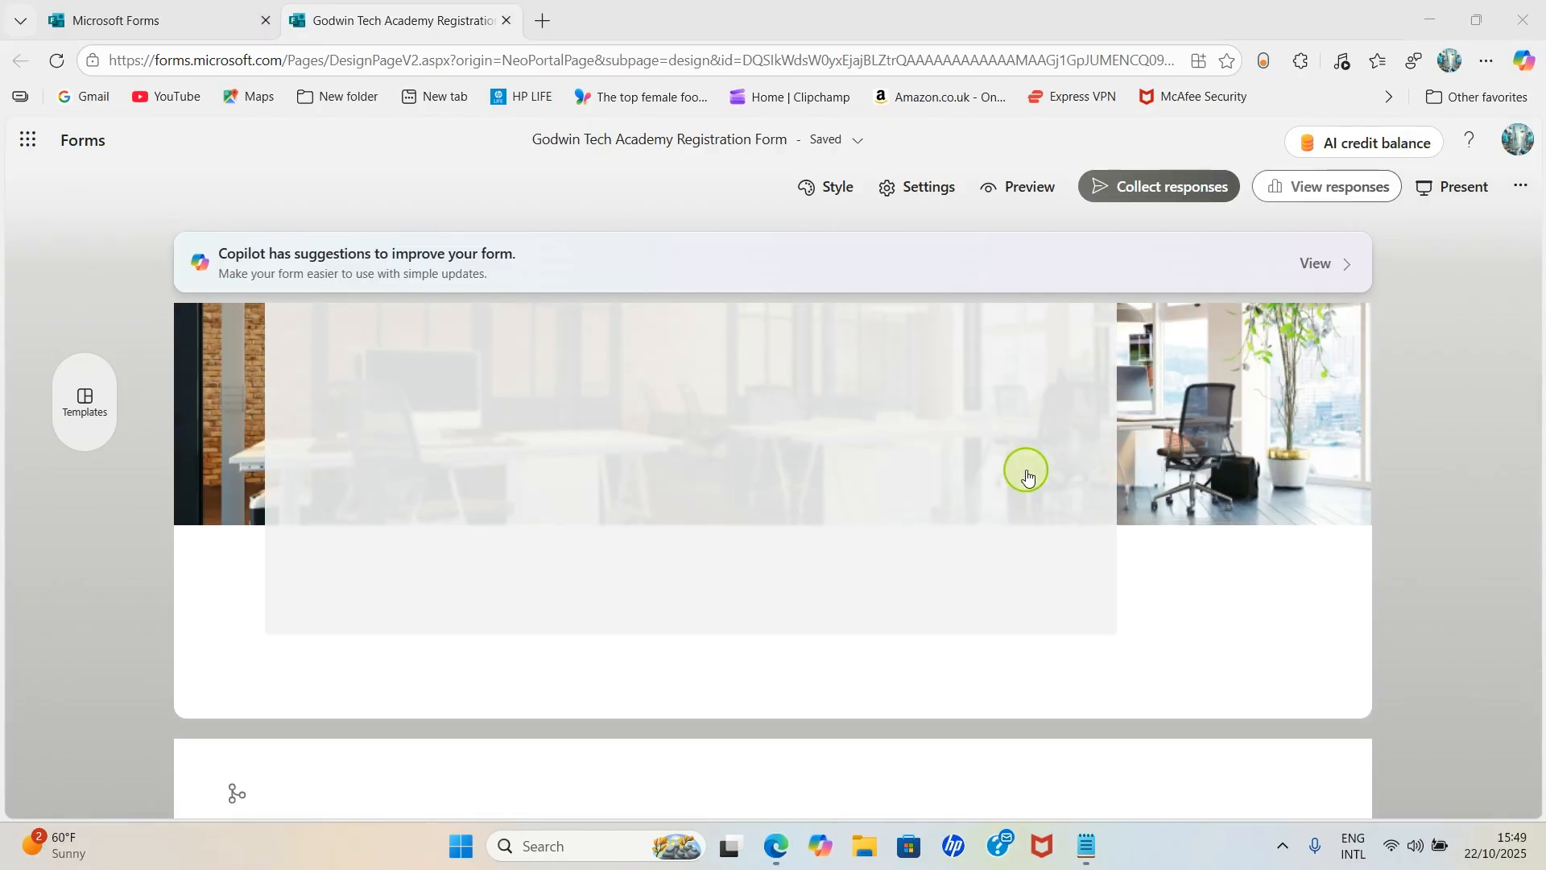
scroll(1027, 475, up, 3)
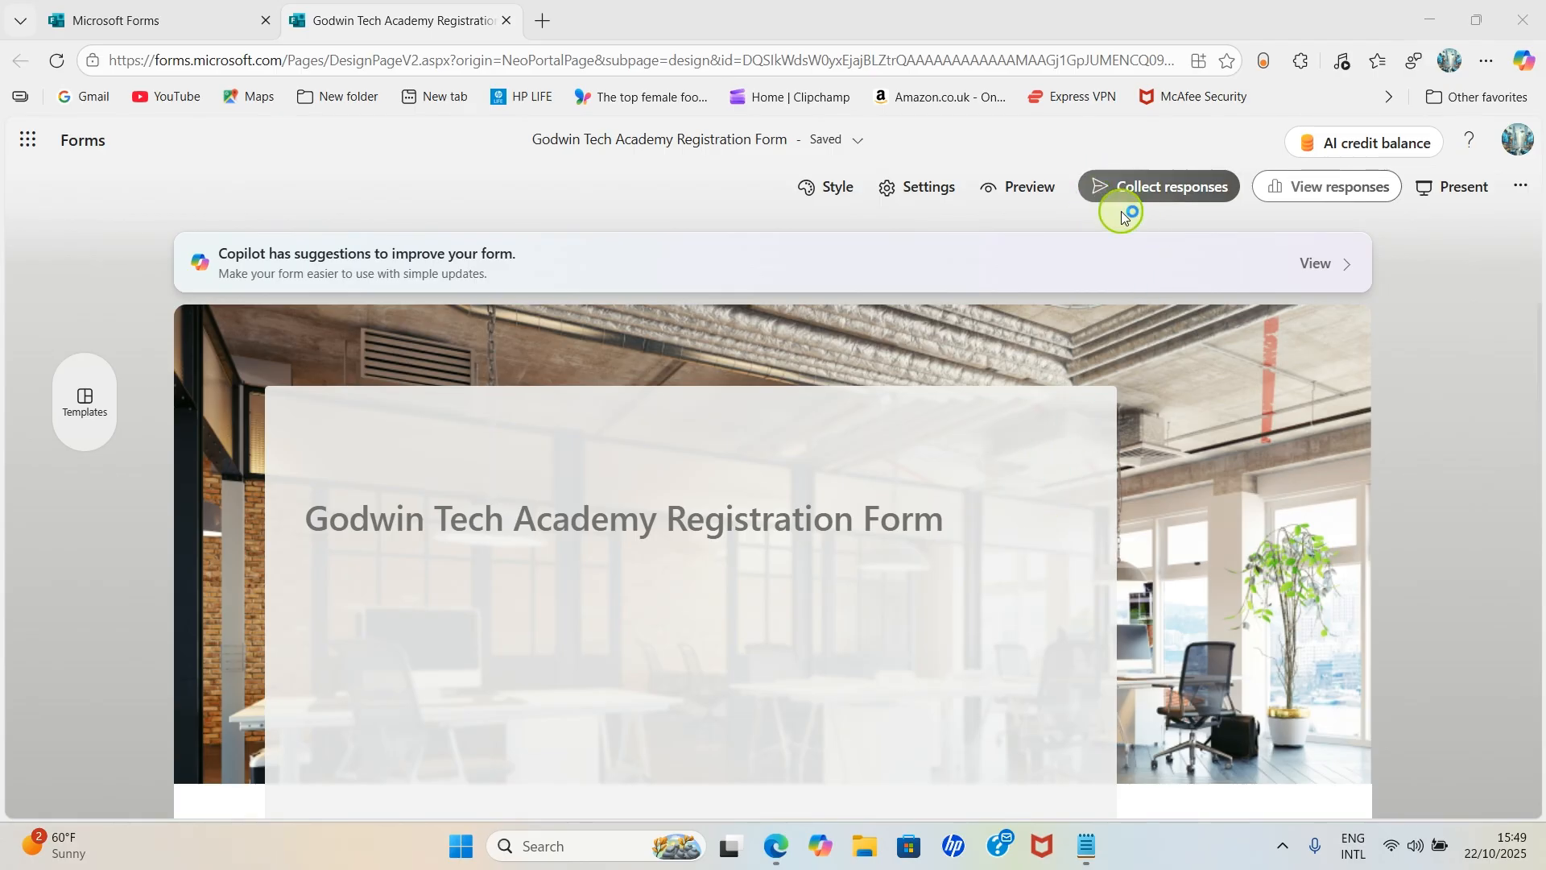
click(1178, 197)
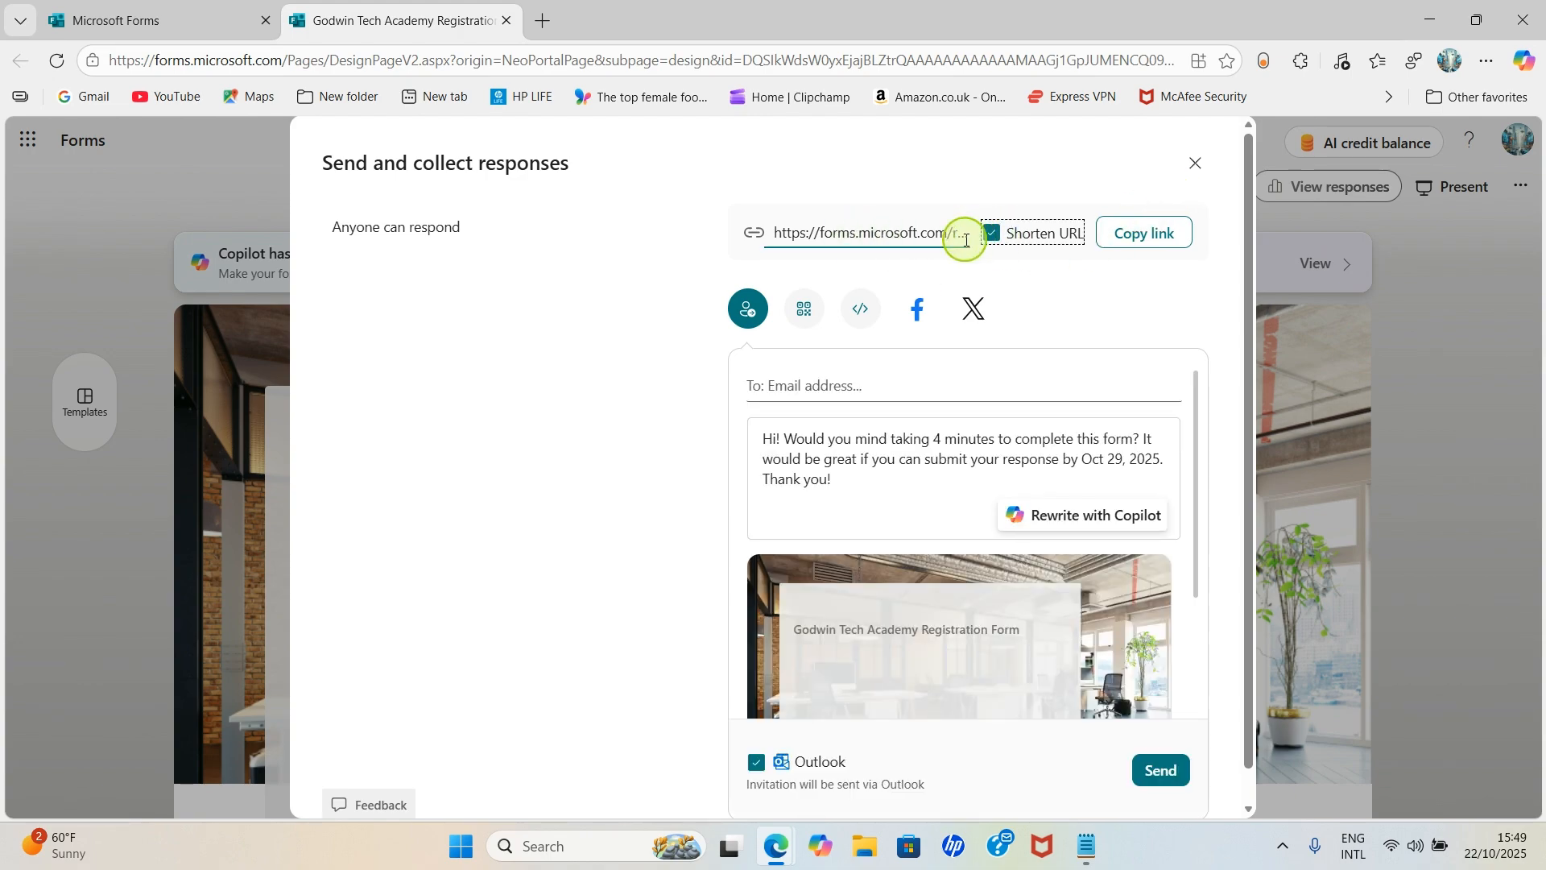
click(1151, 235)
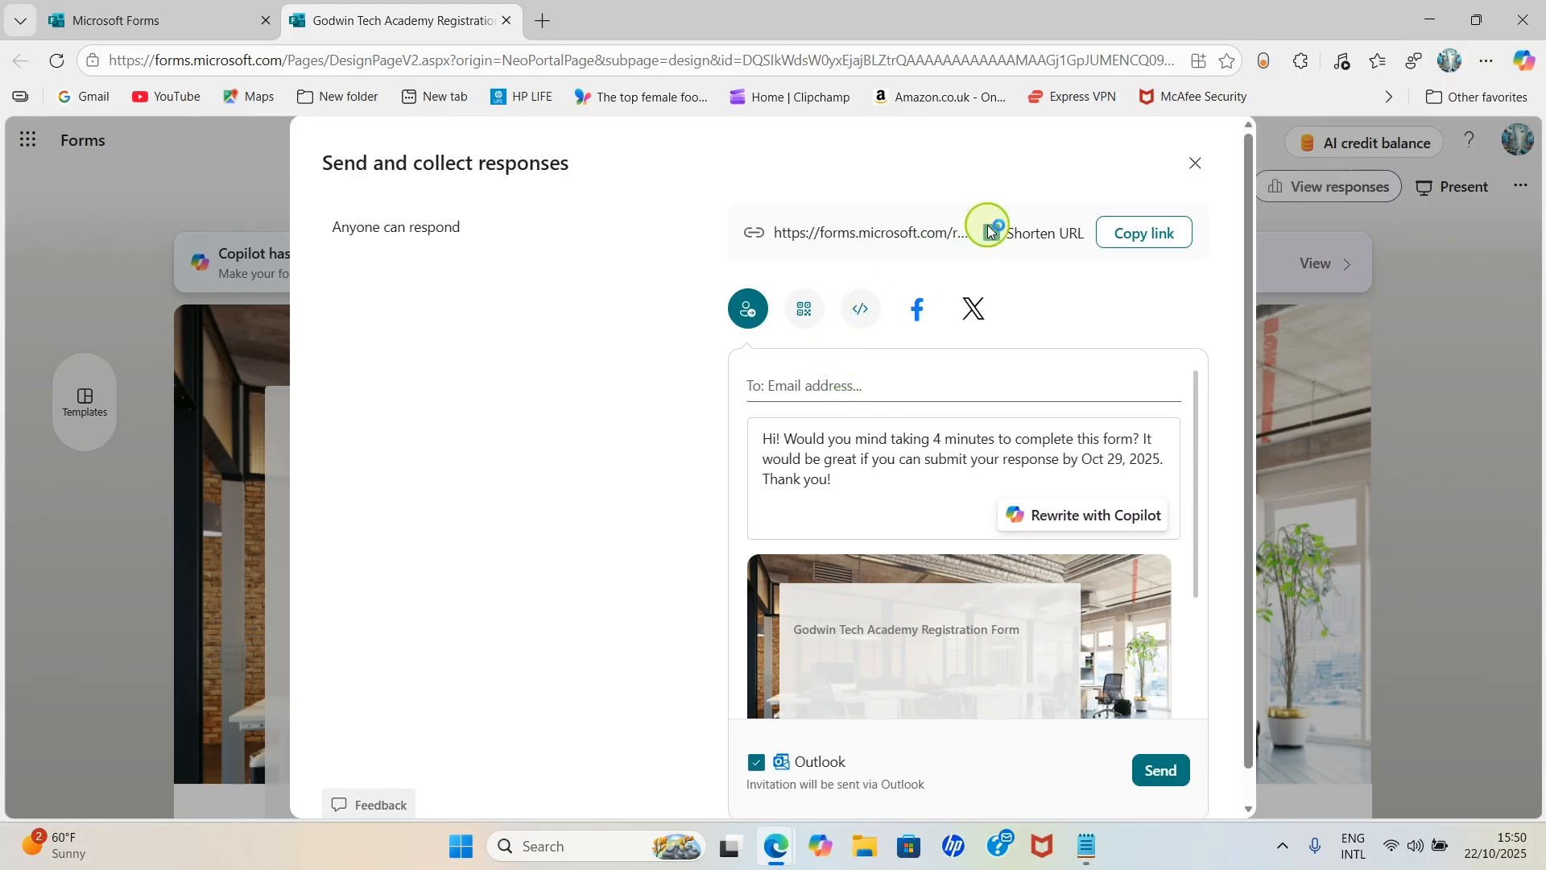
click(1188, 172)
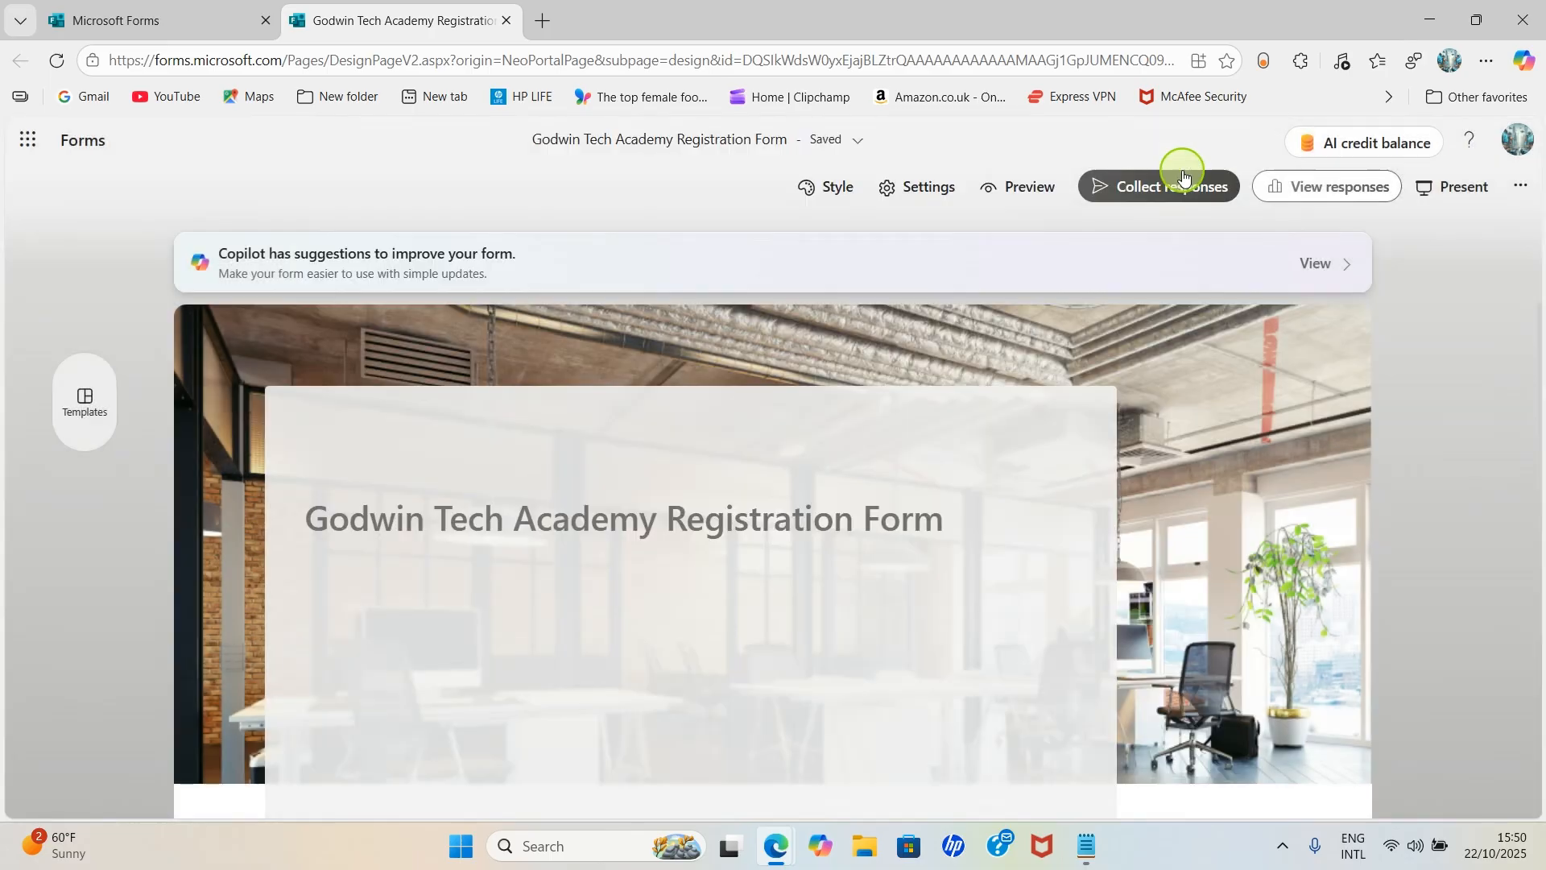